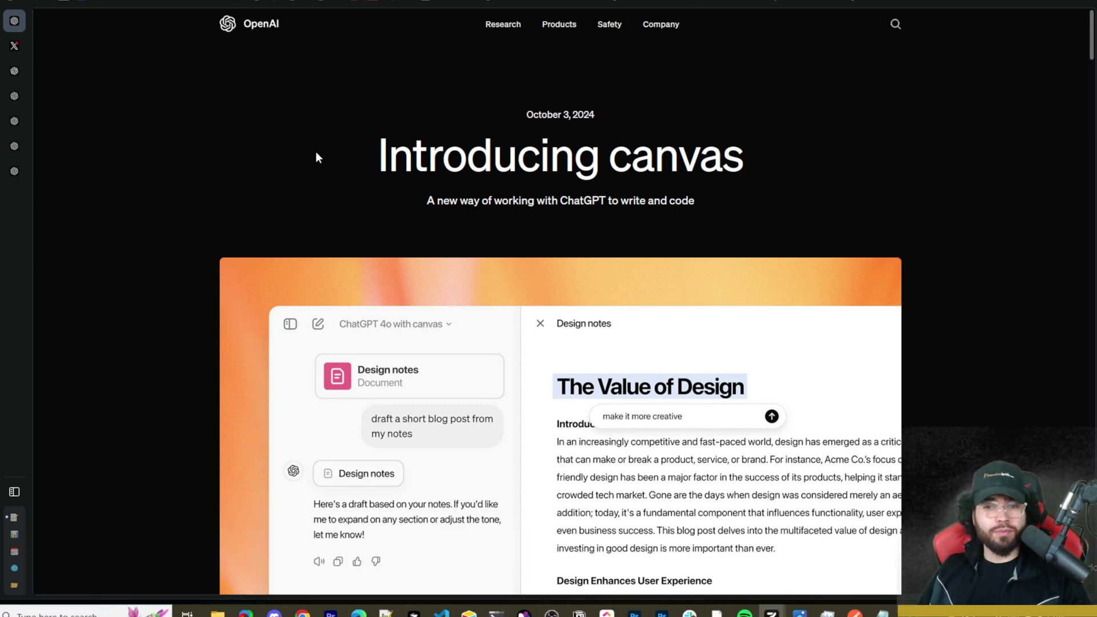
Switch to the X profile tab showing OpenAI's reposted canvas announcement.
{"action": "mouse_move", "coordinate": [38, 163]}
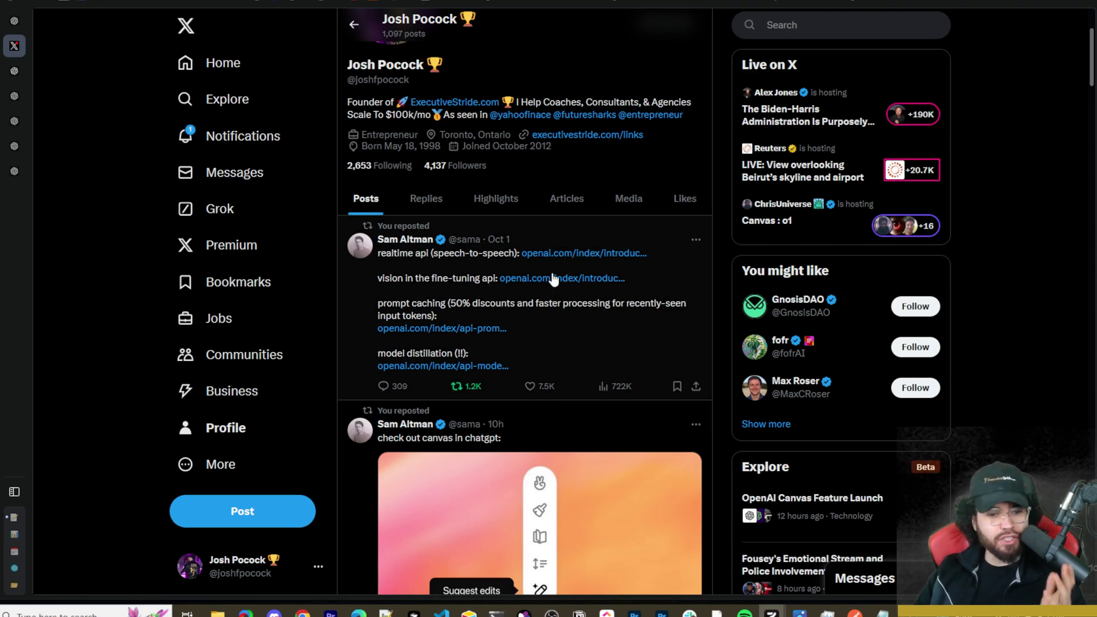
Scroll the X feed, like the 'youll get agi too dw' reply, and return to the canvas announcement.
{"action": "scroll", "coordinate": [488, 286], "scroll_direction": "down", "scroll_amount": 1}
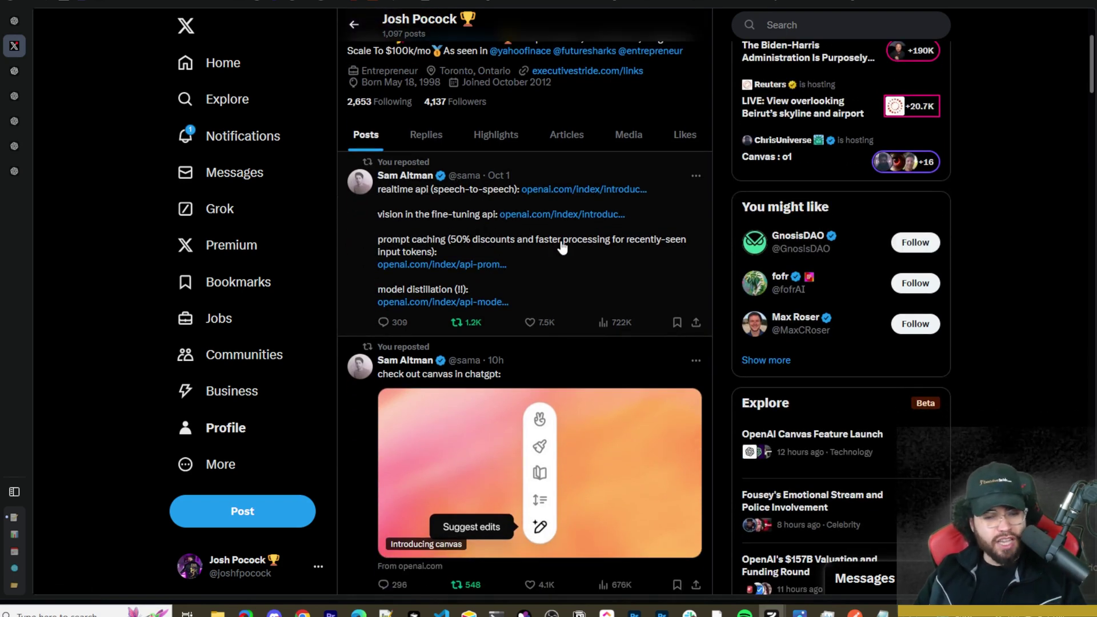
{"action": "scroll", "coordinate": [514, 252], "scroll_direction": "down", "scroll_amount": 1}
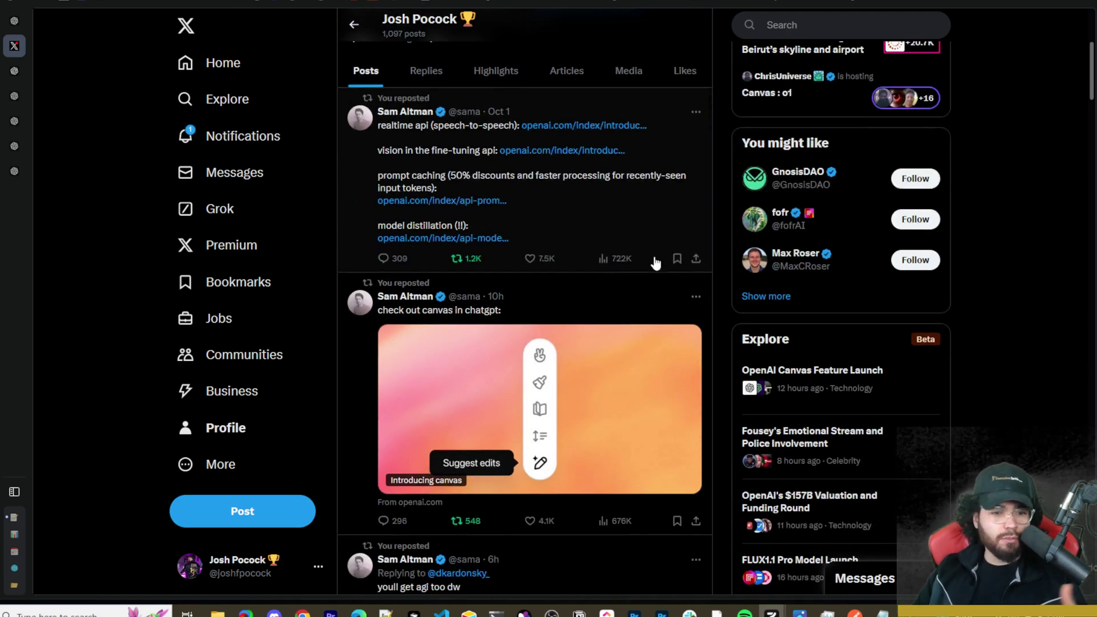
{"action": "scroll", "coordinate": [557, 329], "scroll_direction": "down", "scroll_amount": 2}
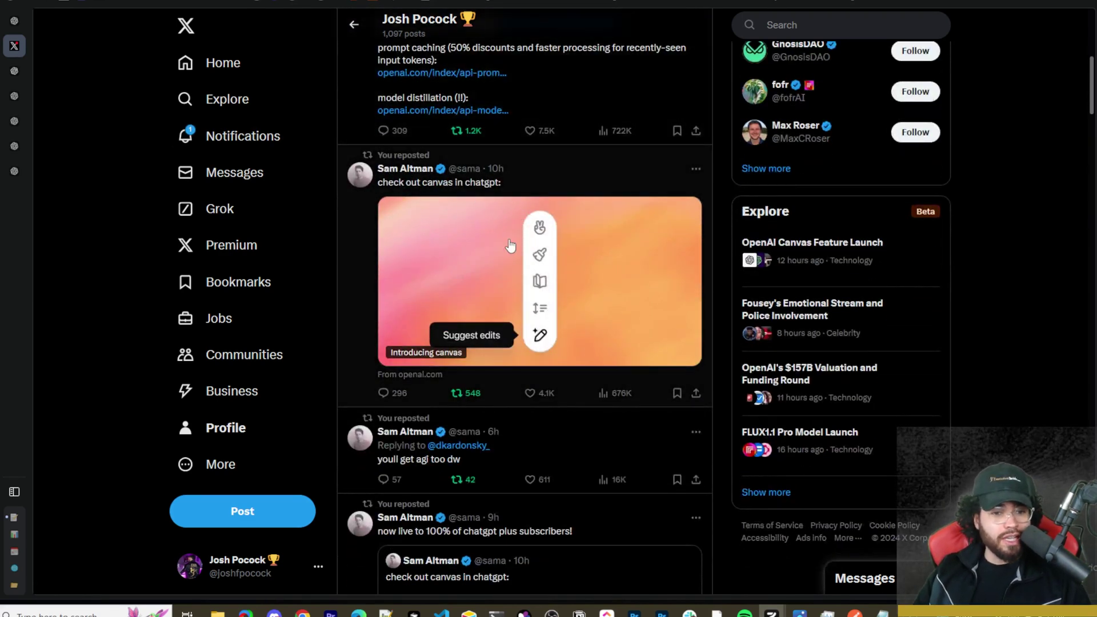
{"action": "scroll", "coordinate": [396, 378], "scroll_direction": "down", "scroll_amount": 1}
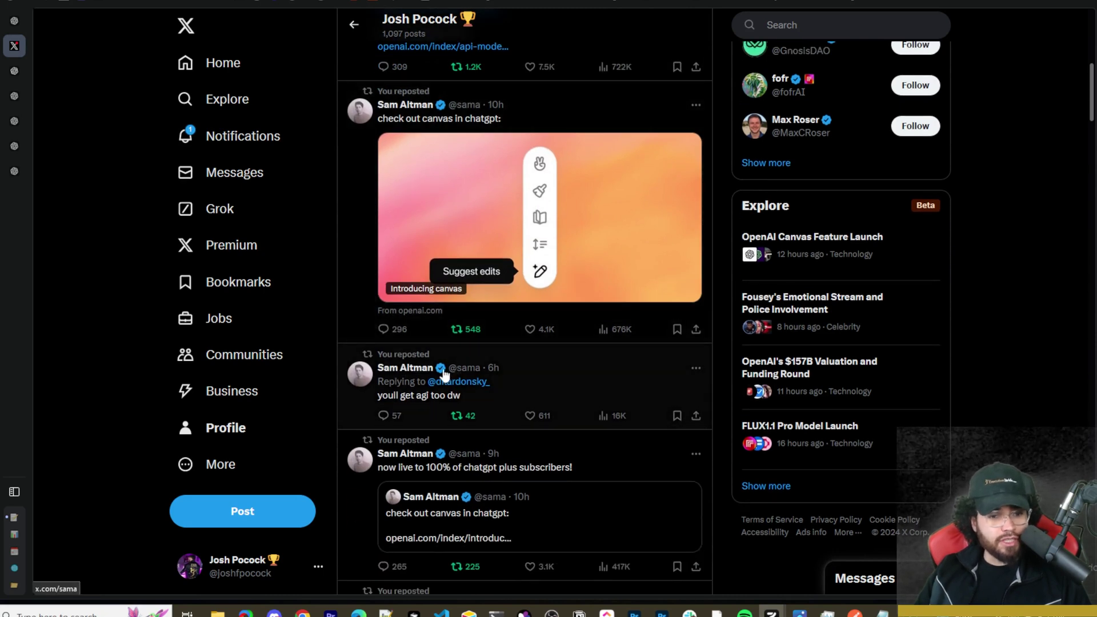
{"action": "scroll", "coordinate": [392, 366], "scroll_direction": "down", "scroll_amount": 1}
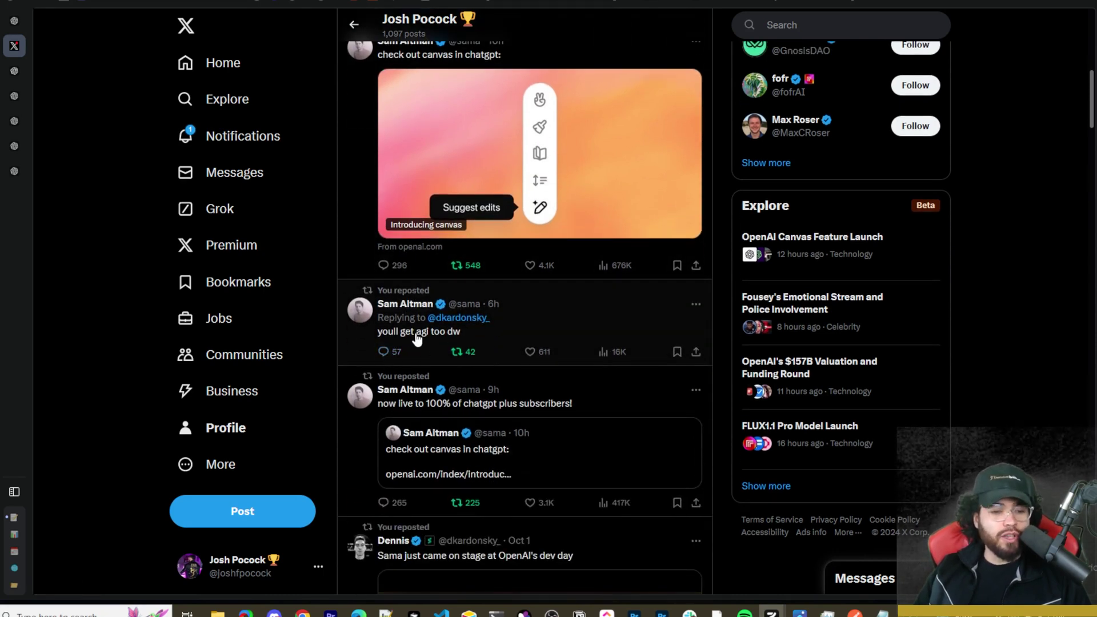
{"action": "left_click", "coordinate": [530, 352]}
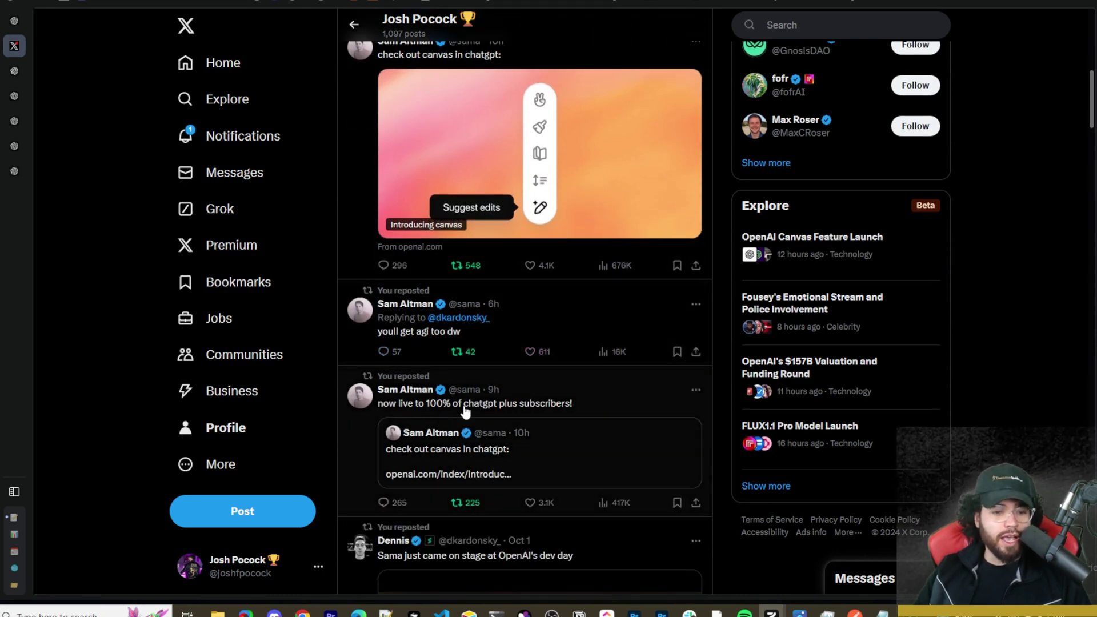
{"action": "mouse_move", "coordinate": [23, 23]}
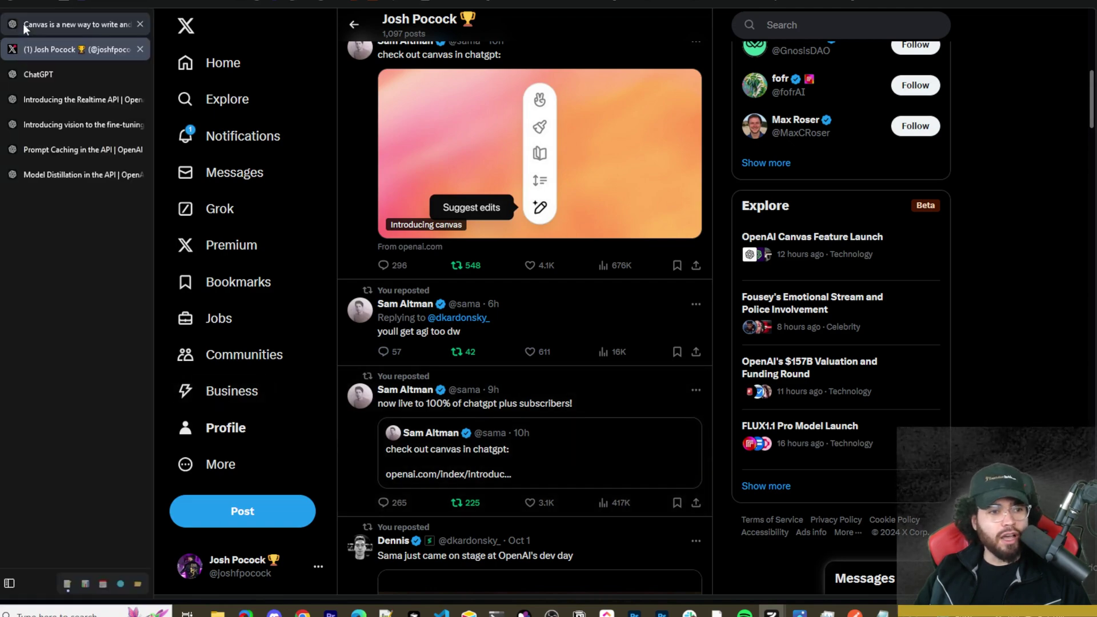
{"action": "left_click", "coordinate": [32, 27]}
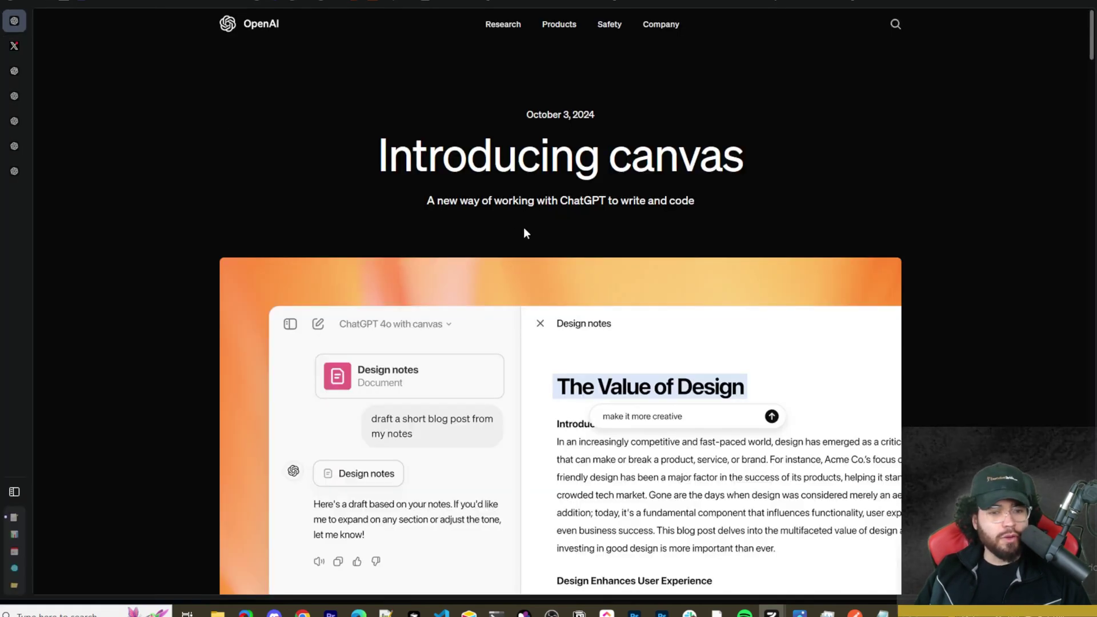
{"action": "scroll", "coordinate": [566, 190], "scroll_direction": "down", "scroll_amount": 6}
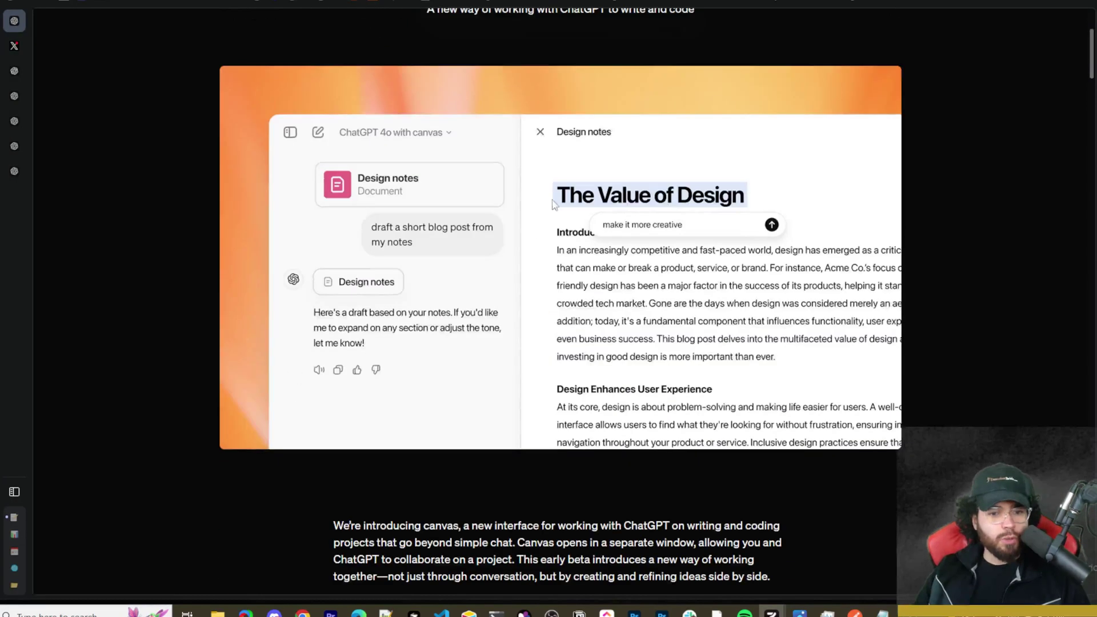
{"action": "scroll", "coordinate": [543, 243], "scroll_direction": "up", "scroll_amount": 6}
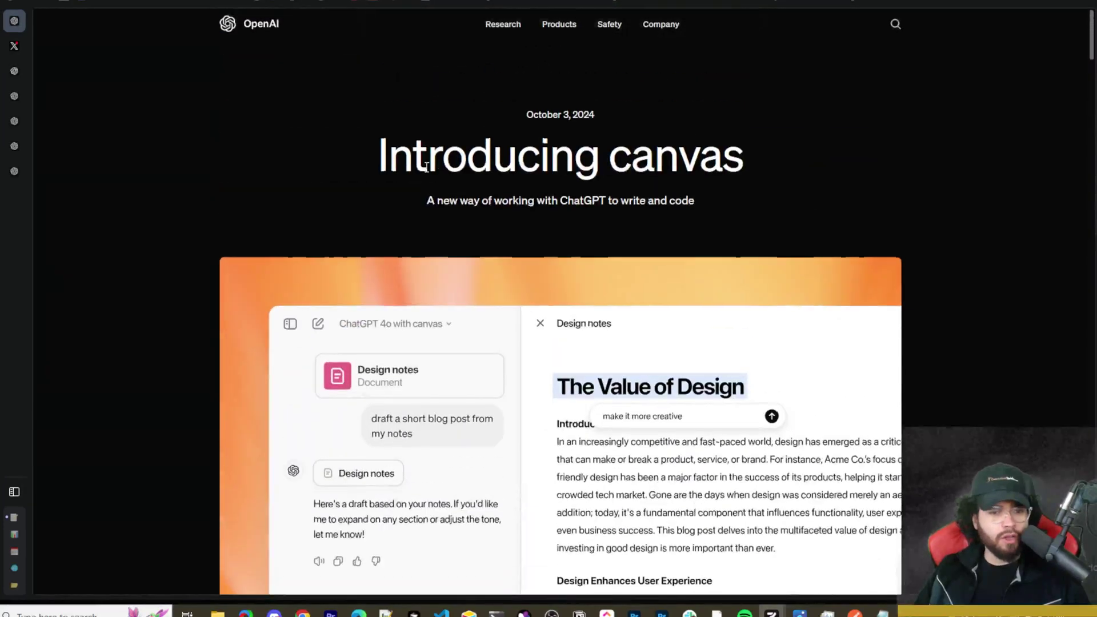
{"action": "left_click_drag", "start_coordinate": [474, 201], "coordinate": [600, 209]}
{"action": "left_click", "coordinate": [510, 220]}
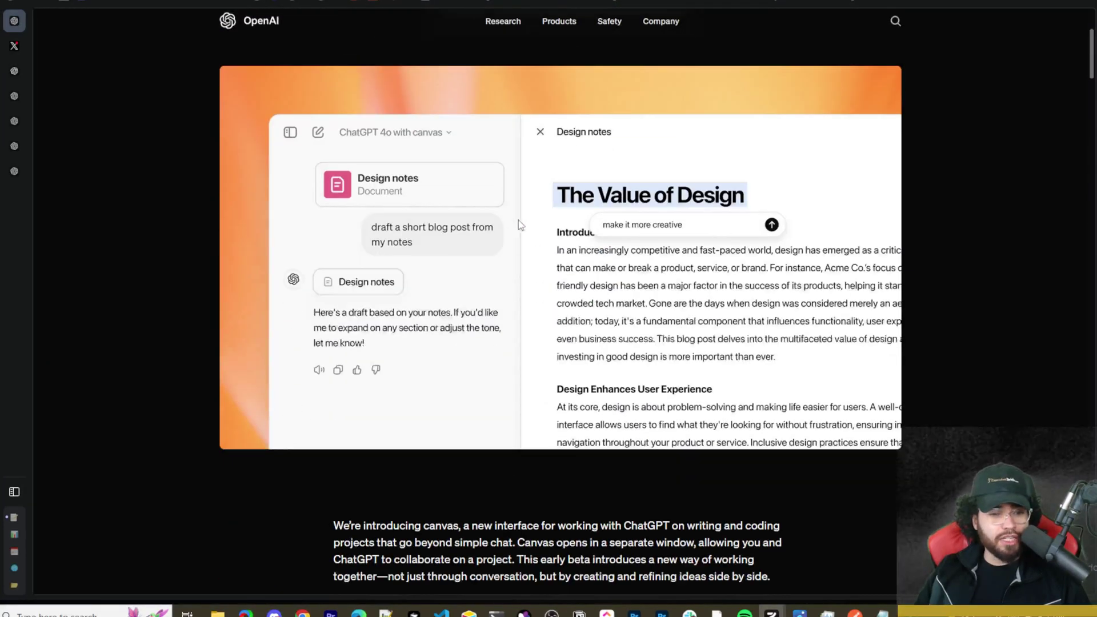
{"action": "scroll", "coordinate": [510, 220], "scroll_direction": "down", "scroll_amount": 3}
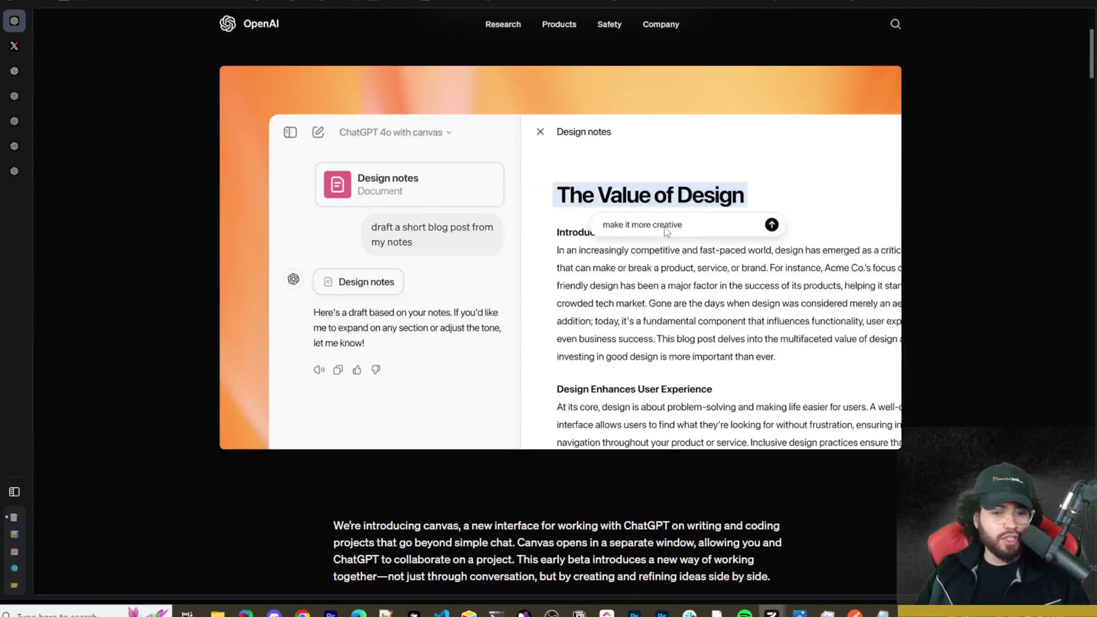
{"action": "scroll", "coordinate": [321, 259], "scroll_direction": "down", "scroll_amount": 5}
{"action": "left_click_drag", "start_coordinate": [324, 264], "coordinate": [510, 264]}
{"action": "left_click_drag", "start_coordinate": [609, 269], "coordinate": [684, 269]}
{"action": "left_click", "coordinate": [715, 275]}
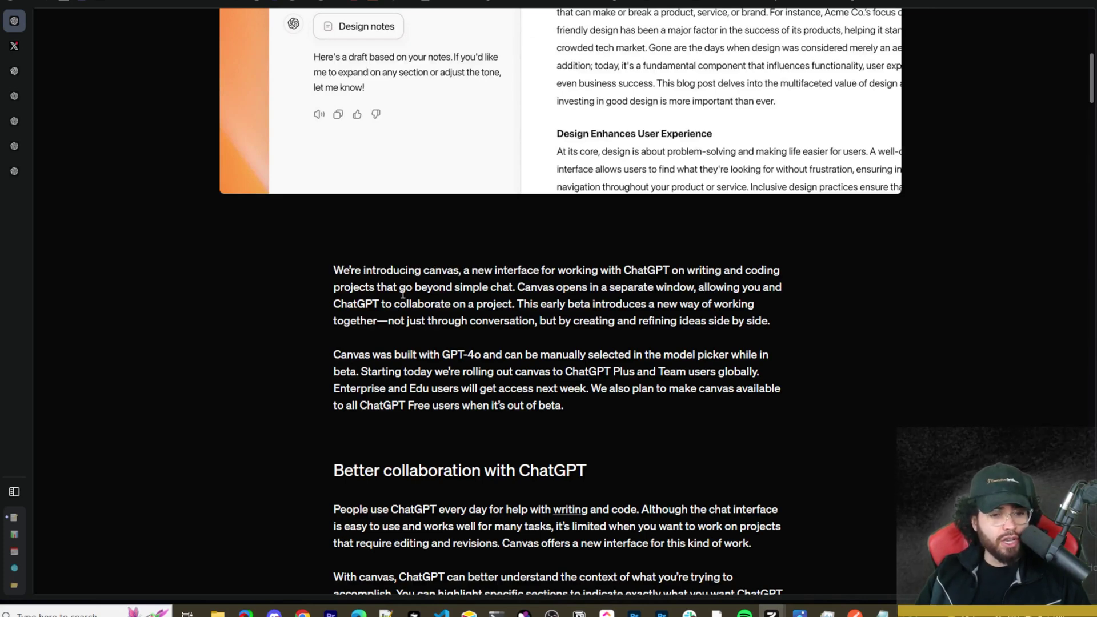
{"action": "left_click_drag", "start_coordinate": [516, 285], "coordinate": [568, 291]}
{"action": "left_click", "coordinate": [660, 284]}
{"action": "scroll", "coordinate": [590, 291], "scroll_direction": "down", "scroll_amount": 1}
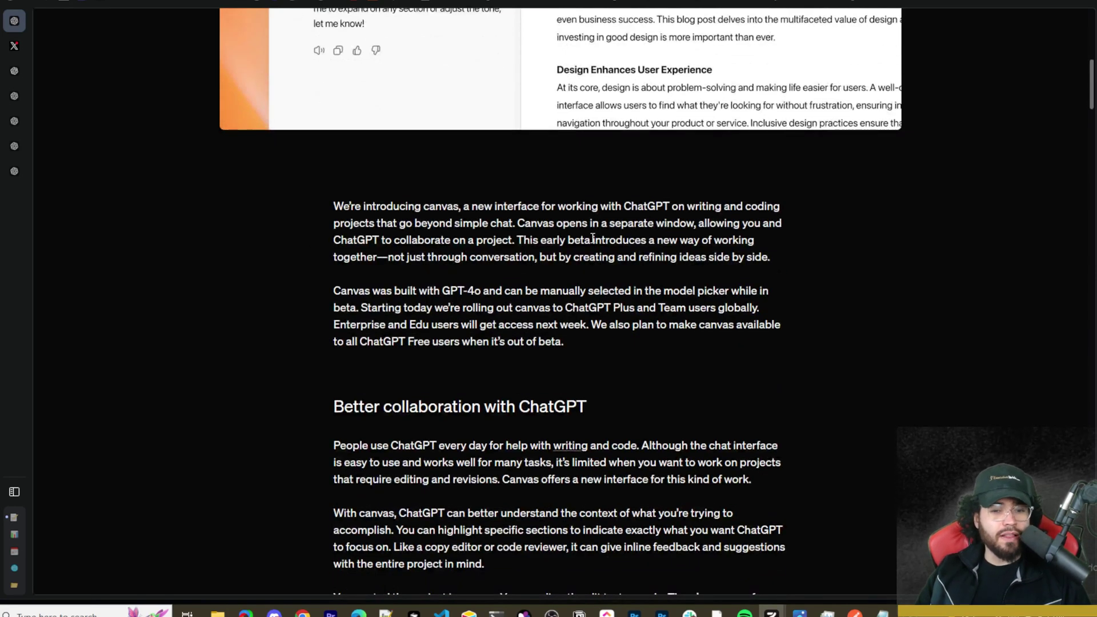
{"action": "left_click_drag", "start_coordinate": [615, 240], "coordinate": [699, 241]}
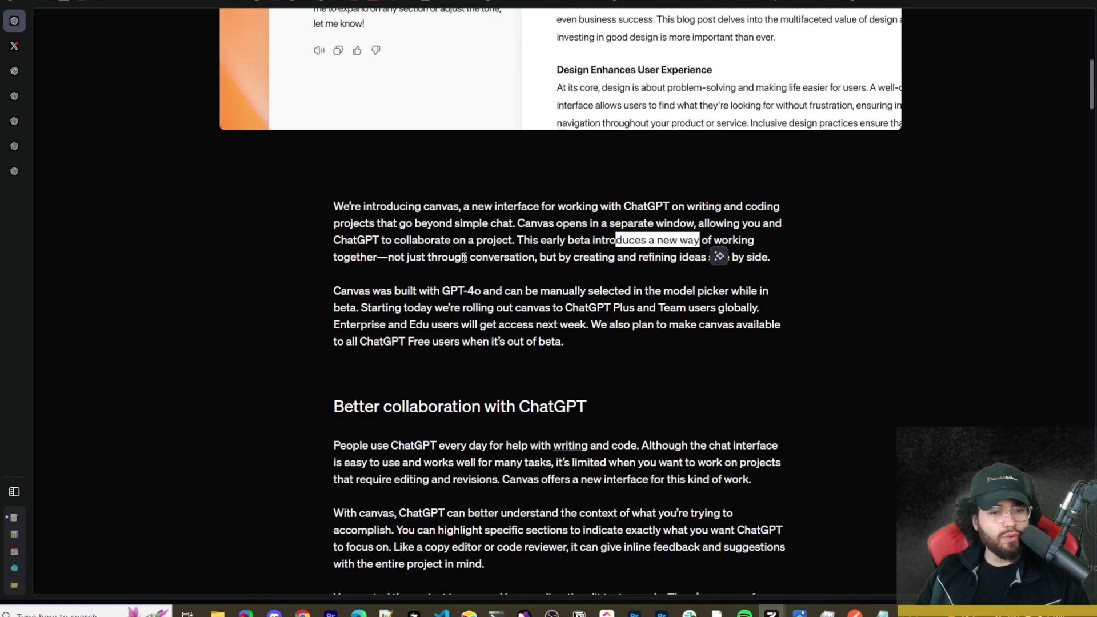
{"action": "left_click_drag", "start_coordinate": [394, 272], "coordinate": [664, 257]}
{"action": "left_click", "coordinate": [729, 264]}
{"action": "left_click_drag", "start_coordinate": [395, 289], "coordinate": [466, 288]}
{"action": "left_click", "coordinate": [567, 288]}
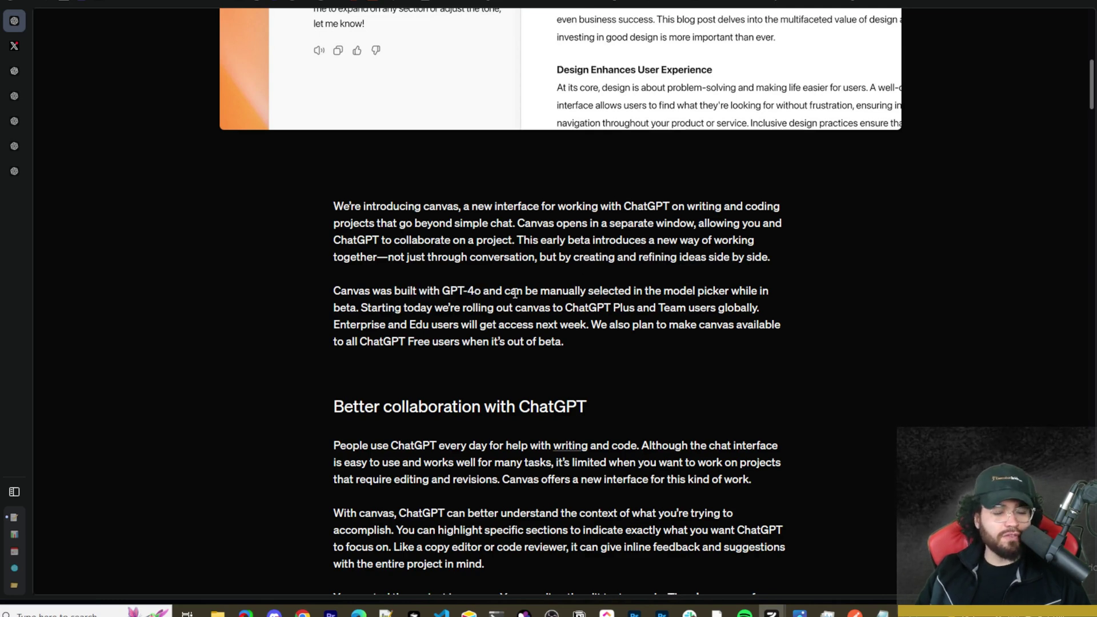
{"action": "scroll", "coordinate": [515, 293], "scroll_direction": "down", "scroll_amount": 1}
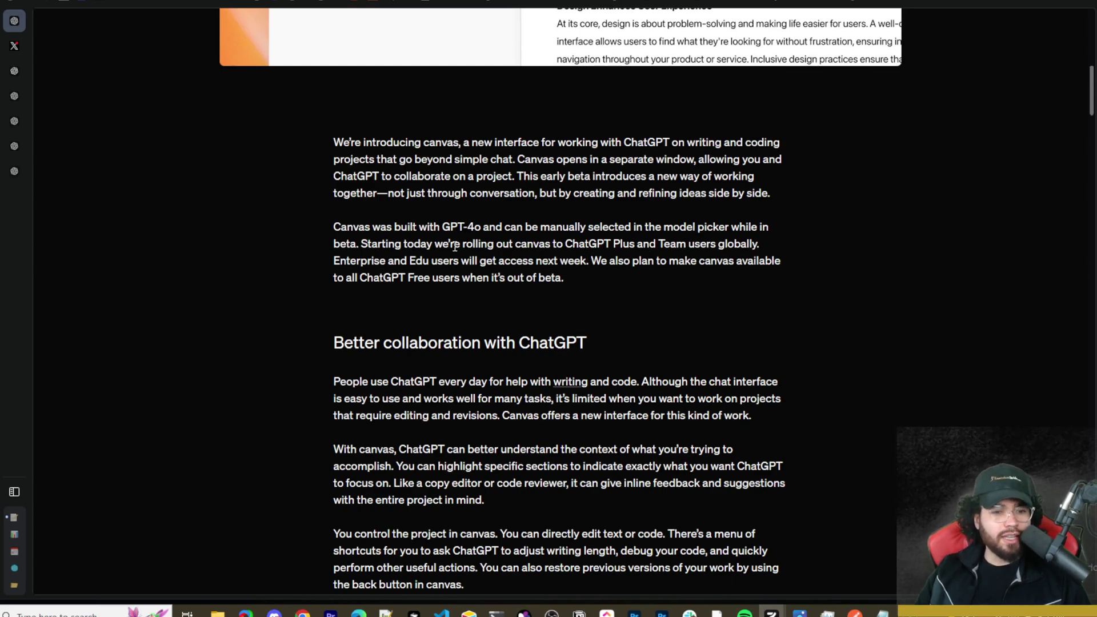
{"action": "left_click_drag", "start_coordinate": [600, 244], "coordinate": [703, 264]}
{"action": "left_click", "coordinate": [368, 271]}
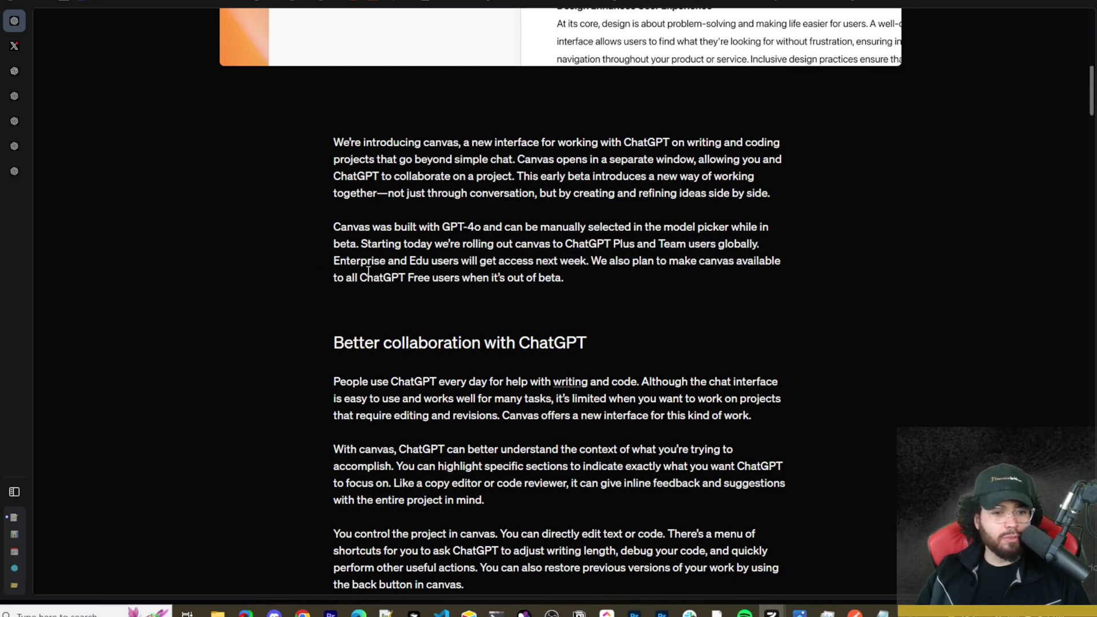
{"action": "left_click_drag", "start_coordinate": [357, 260], "coordinate": [641, 260]}
{"action": "scroll", "coordinate": [629, 260], "scroll_direction": "down", "scroll_amount": 2}
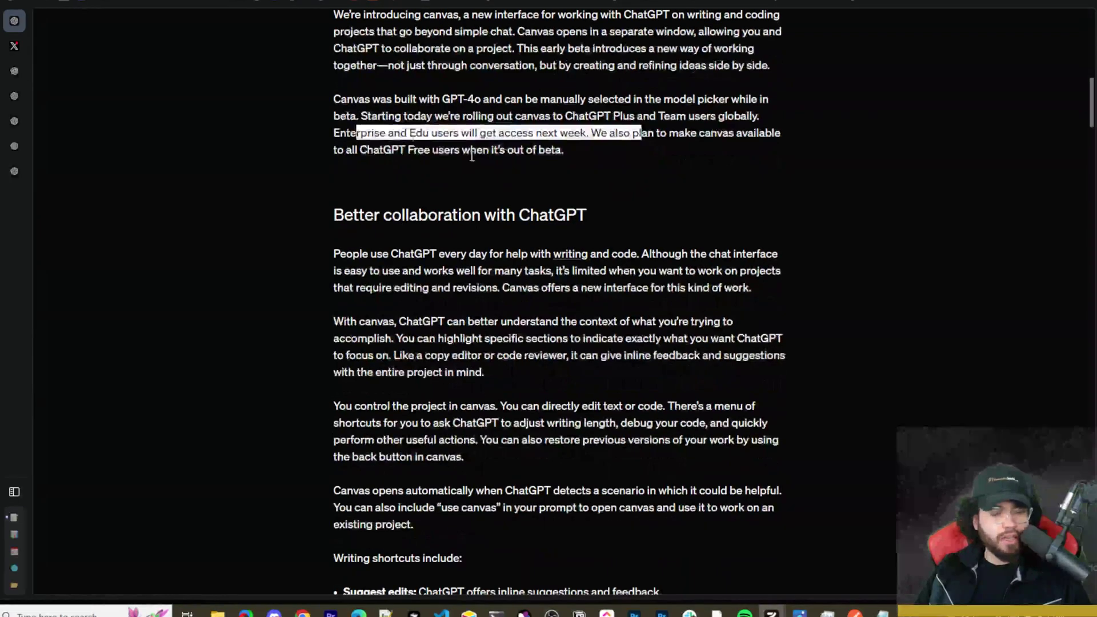
{"action": "double_click", "coordinate": [501, 150]}
{"action": "left_click", "coordinate": [462, 188]}
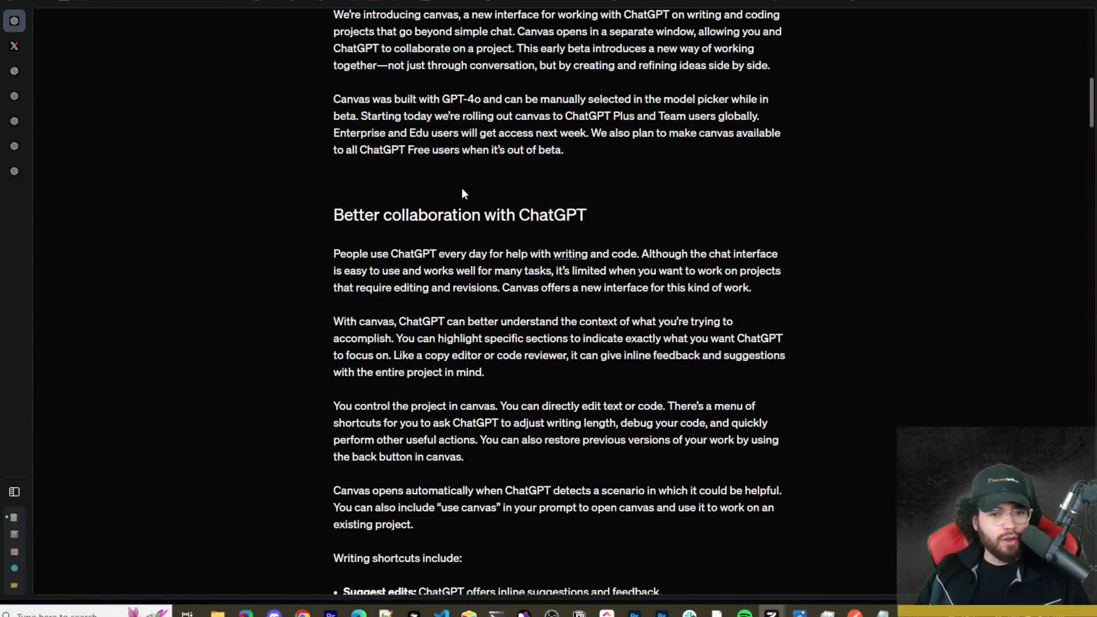
{"action": "scroll", "coordinate": [461, 188], "scroll_direction": "down", "scroll_amount": 2}
{"action": "left_click_drag", "start_coordinate": [375, 87], "coordinate": [517, 89]}
{"action": "scroll", "coordinate": [529, 219], "scroll_direction": "down", "scroll_amount": 3}
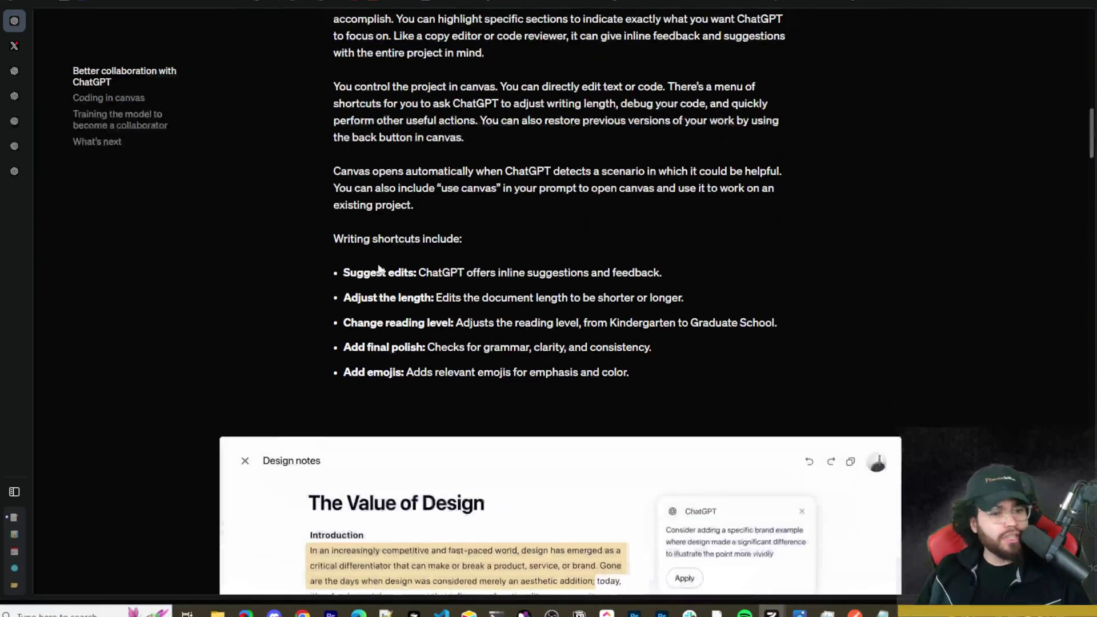
{"action": "left_click_drag", "start_coordinate": [356, 273], "coordinate": [405, 273]}
{"action": "left_click_drag", "start_coordinate": [351, 297], "coordinate": [409, 295]}
{"action": "scroll", "coordinate": [408, 296], "scroll_direction": "down", "scroll_amount": 2}
{"action": "left_click_drag", "start_coordinate": [417, 195], "coordinate": [453, 196]}
{"action": "left_click", "coordinate": [365, 227]}
{"action": "left_click_drag", "start_coordinate": [357, 221], "coordinate": [425, 221]}
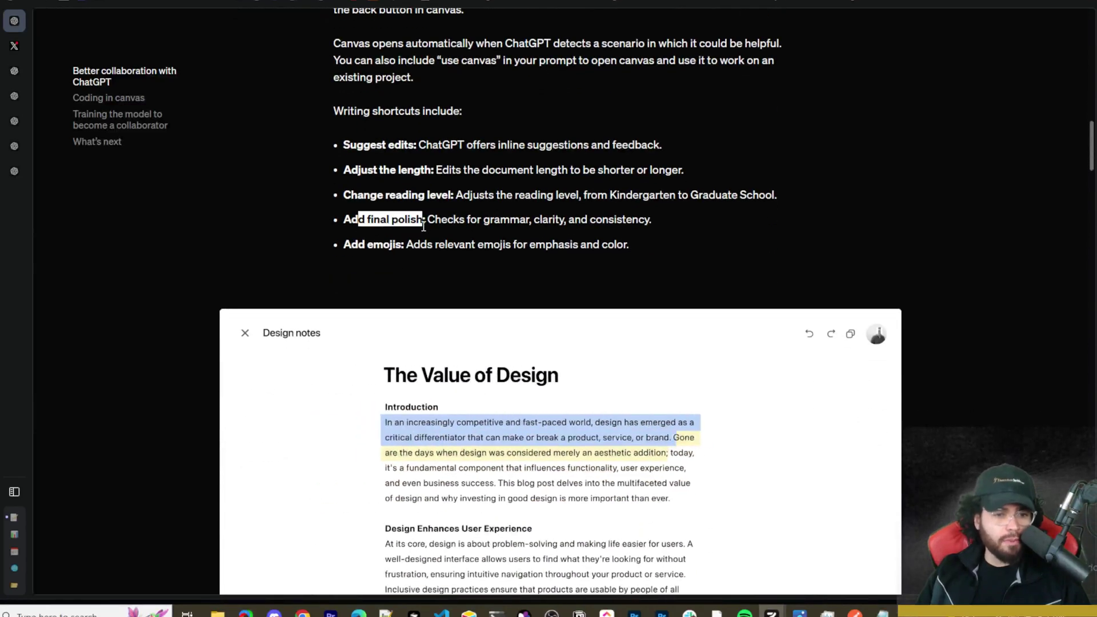
{"action": "left_click", "coordinate": [381, 242]}
{"action": "scroll", "coordinate": [381, 241], "scroll_direction": "down", "scroll_amount": 1}
{"action": "scroll", "coordinate": [381, 241], "scroll_direction": "down", "scroll_amount": 9}
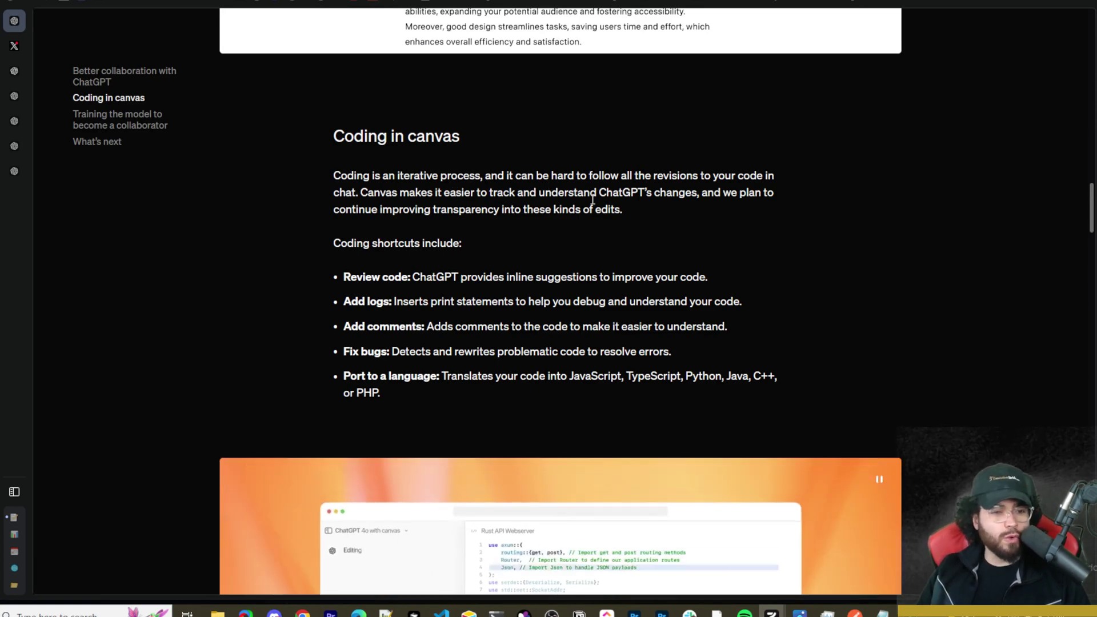
{"action": "mouse_move", "coordinate": [414, 177]}
{"action": "left_mouse_down"}
{"action": "mouse_move", "coordinate": [543, 177]}
{"action": "mouse_move", "coordinate": [395, 176]}
{"action": "left_mouse_up"}
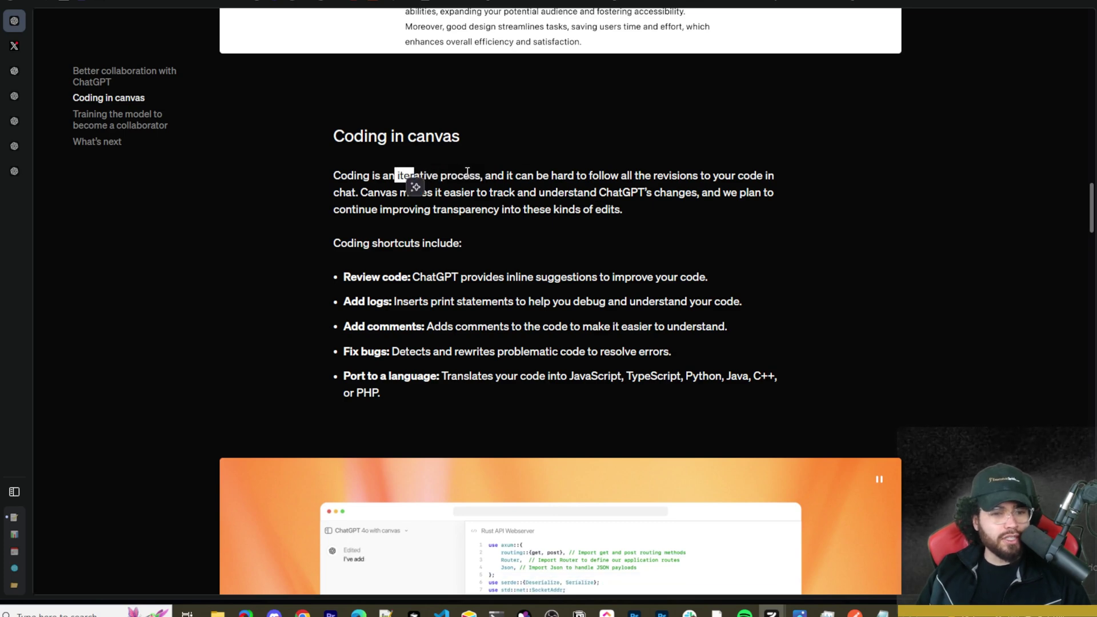
{"action": "left_click_drag", "start_coordinate": [464, 177], "coordinate": [743, 186]}
{"action": "left_click", "coordinate": [402, 189]}
{"action": "left_click_drag", "start_coordinate": [380, 192], "coordinate": [437, 193]}
{"action": "scroll", "coordinate": [608, 185], "scroll_direction": "down", "scroll_amount": 2}
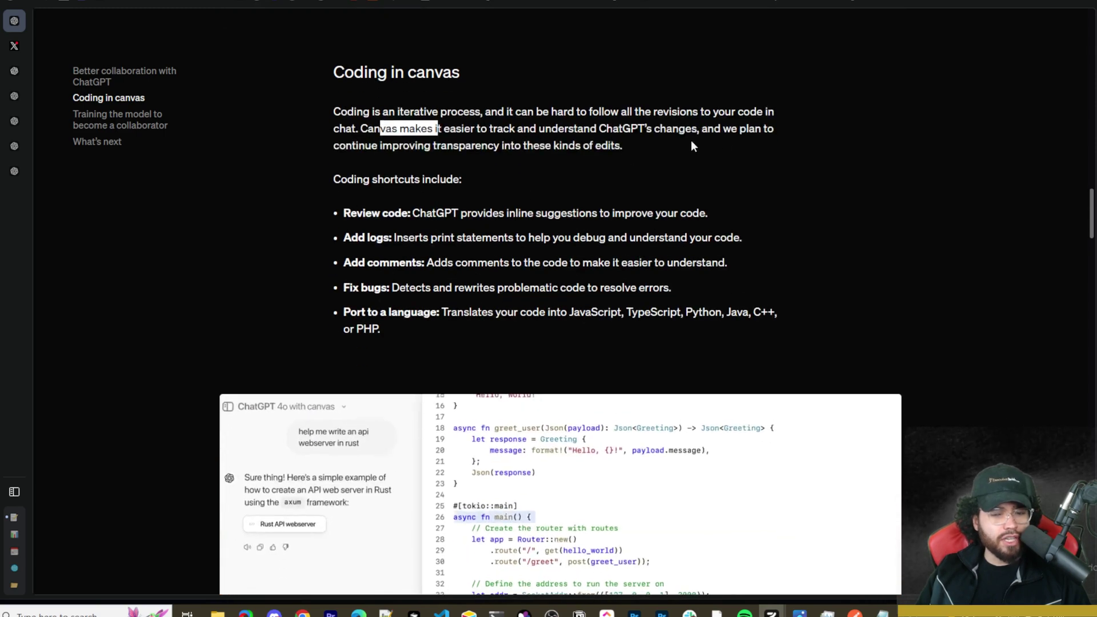
{"action": "left_click", "coordinate": [741, 144]}
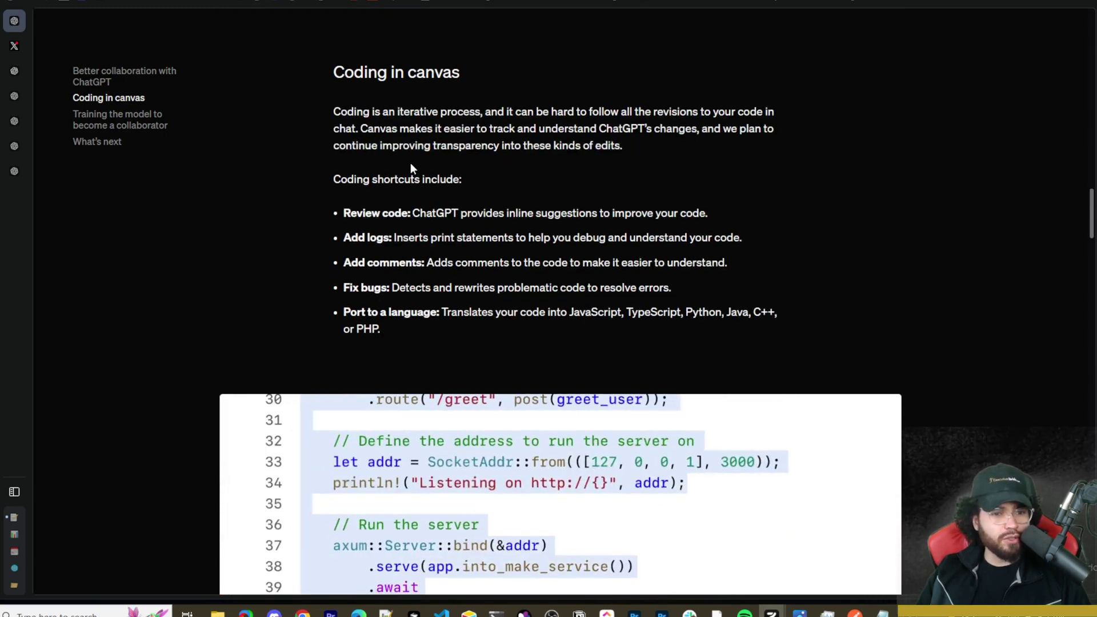
{"action": "scroll", "coordinate": [500, 146], "scroll_direction": "down", "scroll_amount": 2}
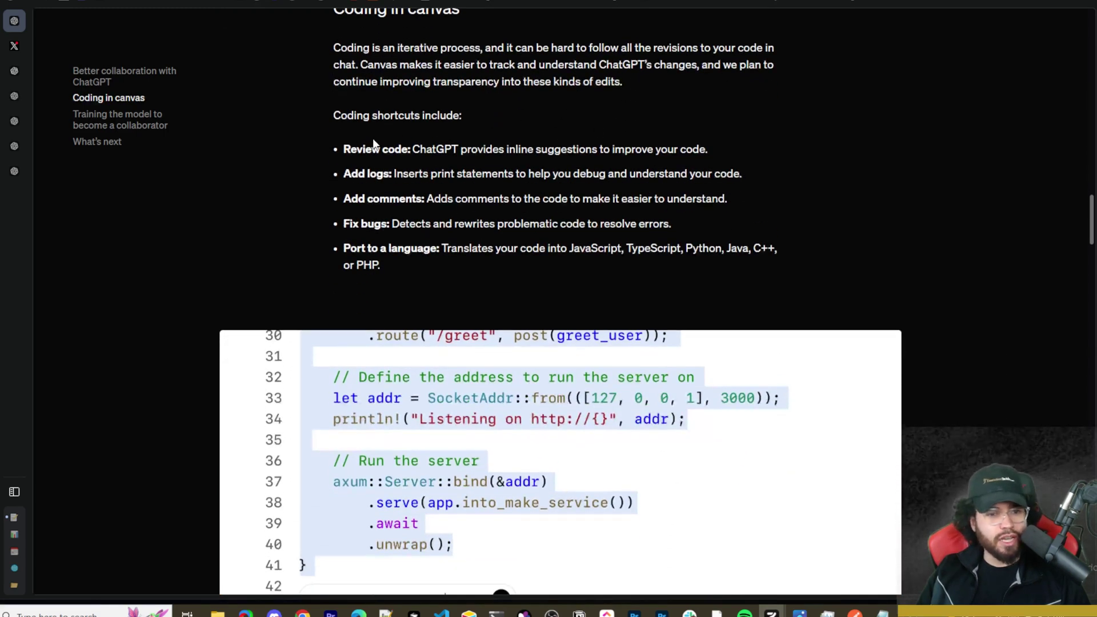
{"action": "left_click_drag", "start_coordinate": [384, 116], "coordinate": [402, 122]}
{"action": "left_click_drag", "start_coordinate": [357, 150], "coordinate": [423, 263]}
{"action": "scroll", "coordinate": [443, 243], "scroll_direction": "down", "scroll_amount": 12}
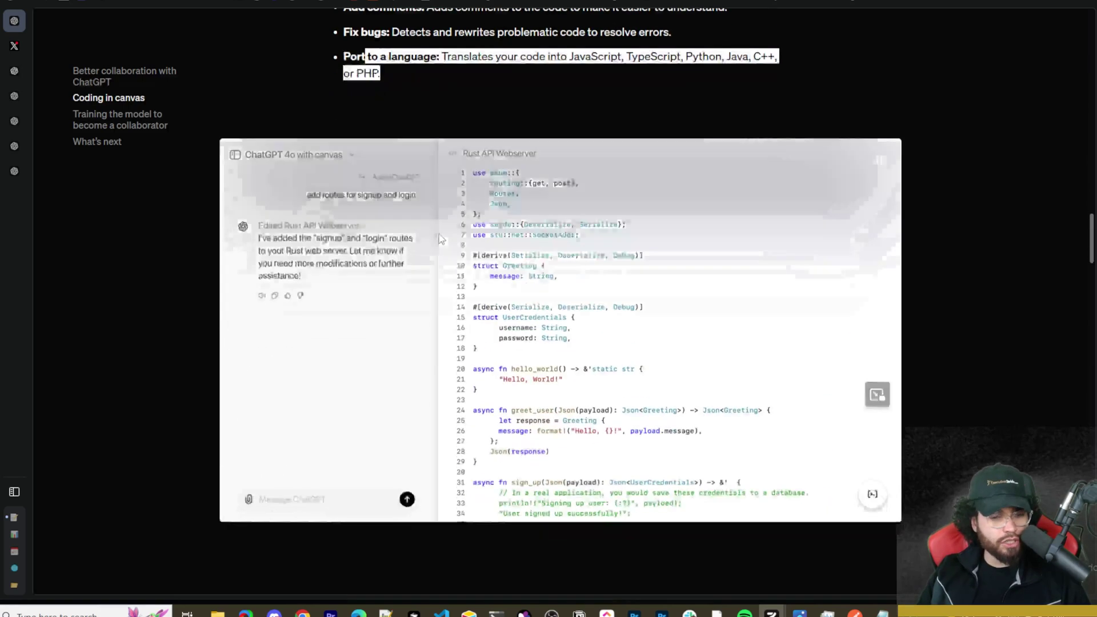
Highlight passages in the core behaviors list, from triggering the canvas to making targeted edits.
{"action": "left_click_drag", "start_coordinate": [370, 95], "coordinate": [615, 95]}
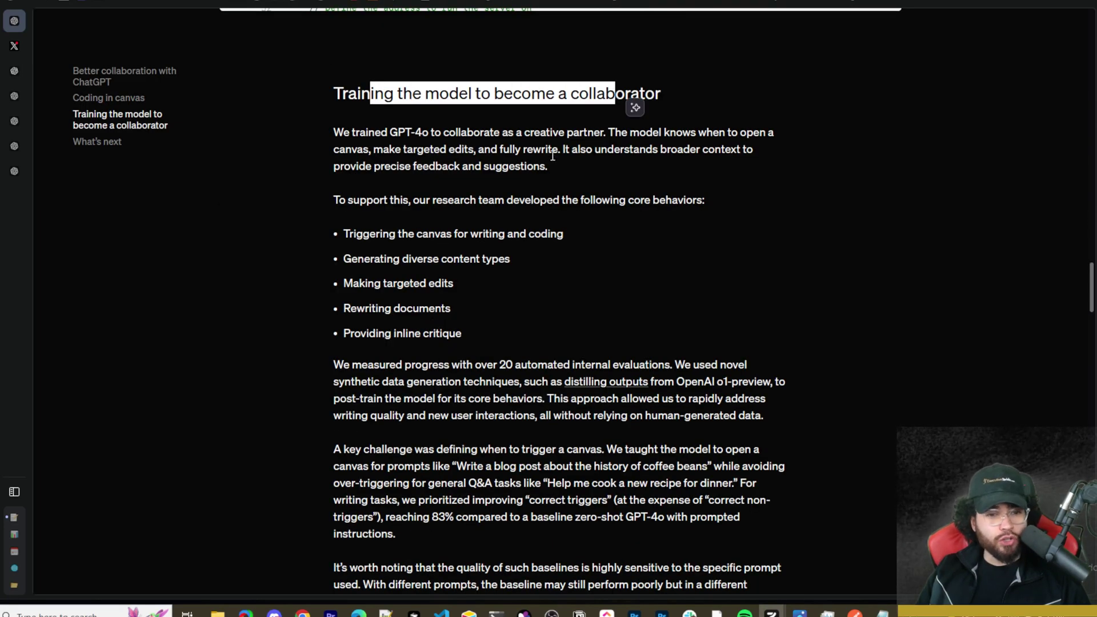
{"action": "left_click_drag", "start_coordinate": [363, 234], "coordinate": [454, 236]}
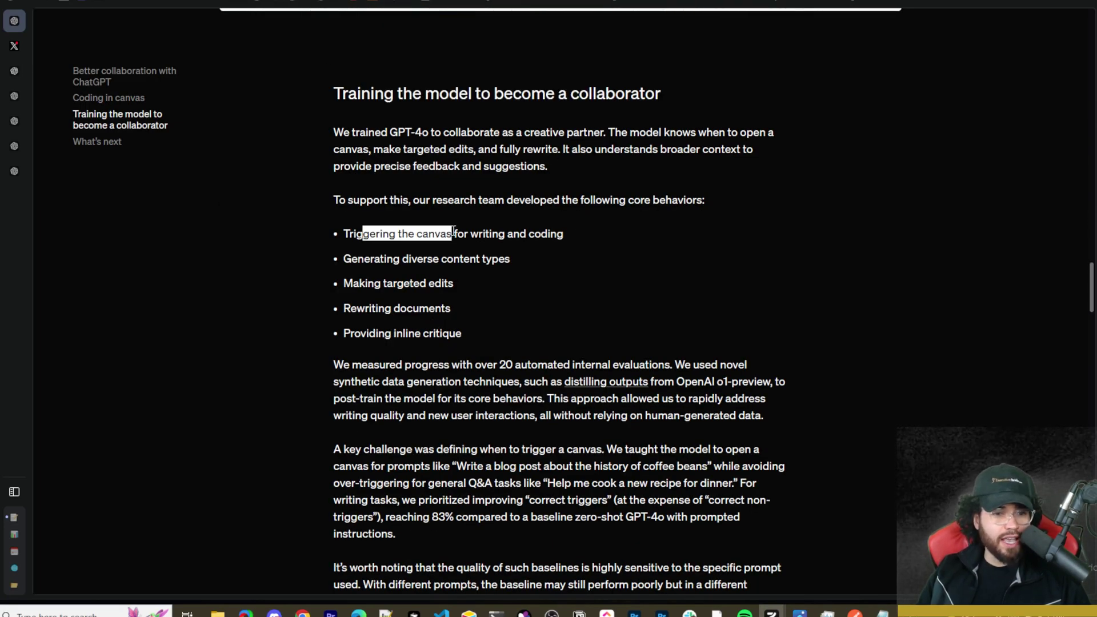
{"action": "left_click_drag", "start_coordinate": [602, 201], "coordinate": [661, 206]}
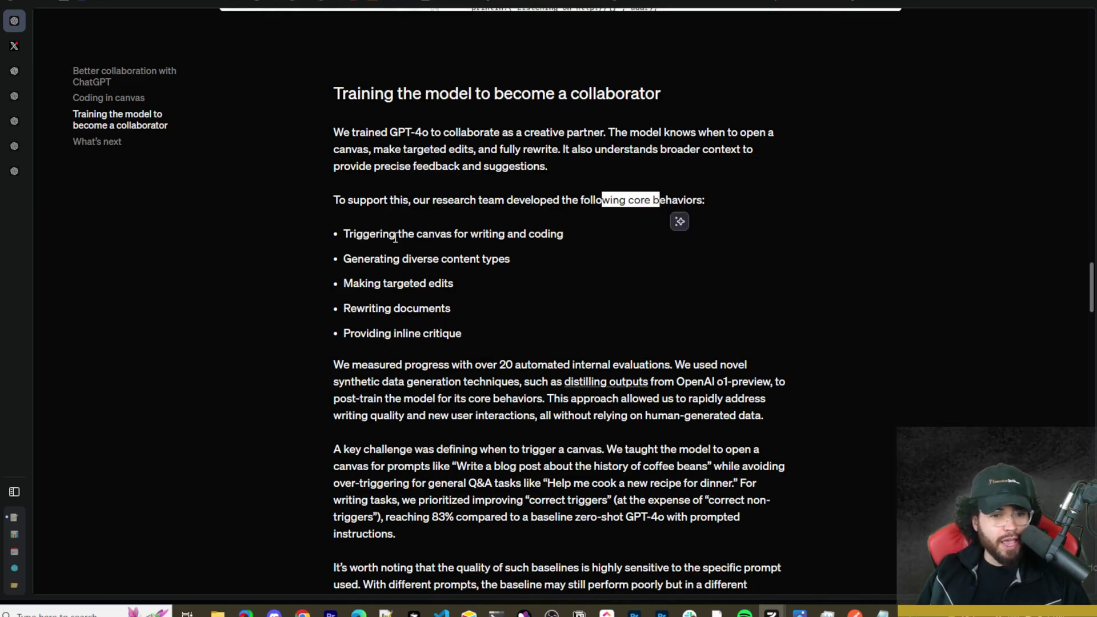
{"action": "left_click_drag", "start_coordinate": [395, 237], "coordinate": [480, 235]}
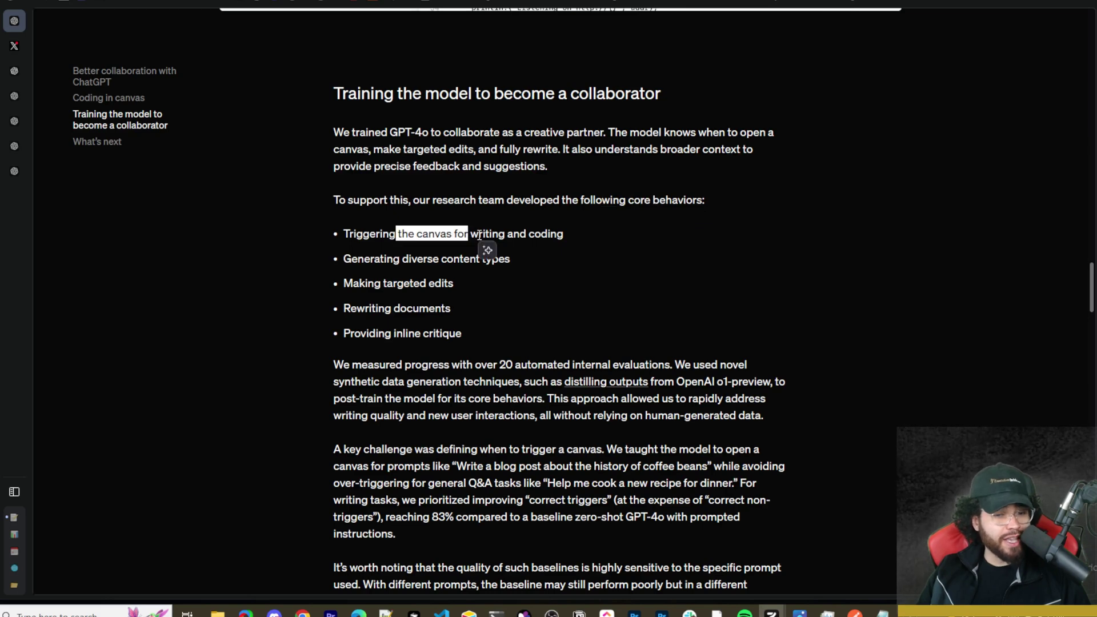
{"action": "left_click", "coordinate": [456, 278]}
{"action": "left_click_drag", "start_coordinate": [427, 260], "coordinate": [509, 259]}
{"action": "left_click_drag", "start_coordinate": [368, 284], "coordinate": [423, 284]}
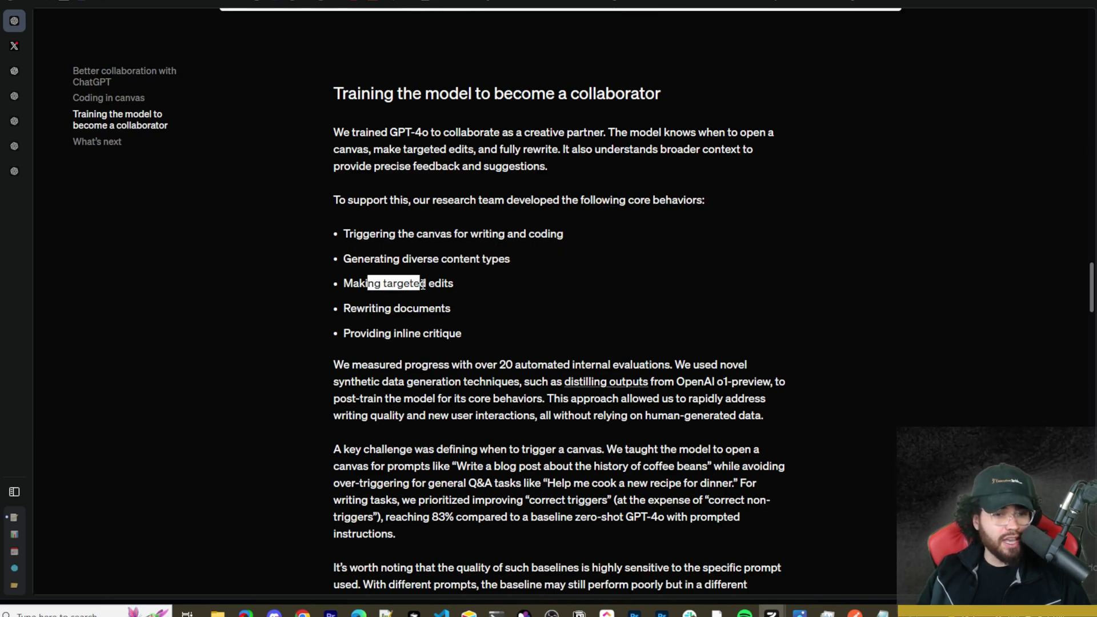
Read on through the inline critique bullet and internal evaluations paragraph, highlighting key words.
{"action": "scroll", "coordinate": [489, 278], "scroll_direction": "down", "scroll_amount": 1}
{"action": "left_click_drag", "start_coordinate": [365, 244], "coordinate": [434, 245]}
{"action": "left_click_drag", "start_coordinate": [384, 270], "coordinate": [440, 270]}
{"action": "scroll", "coordinate": [493, 282], "scroll_direction": "down", "scroll_amount": 3}
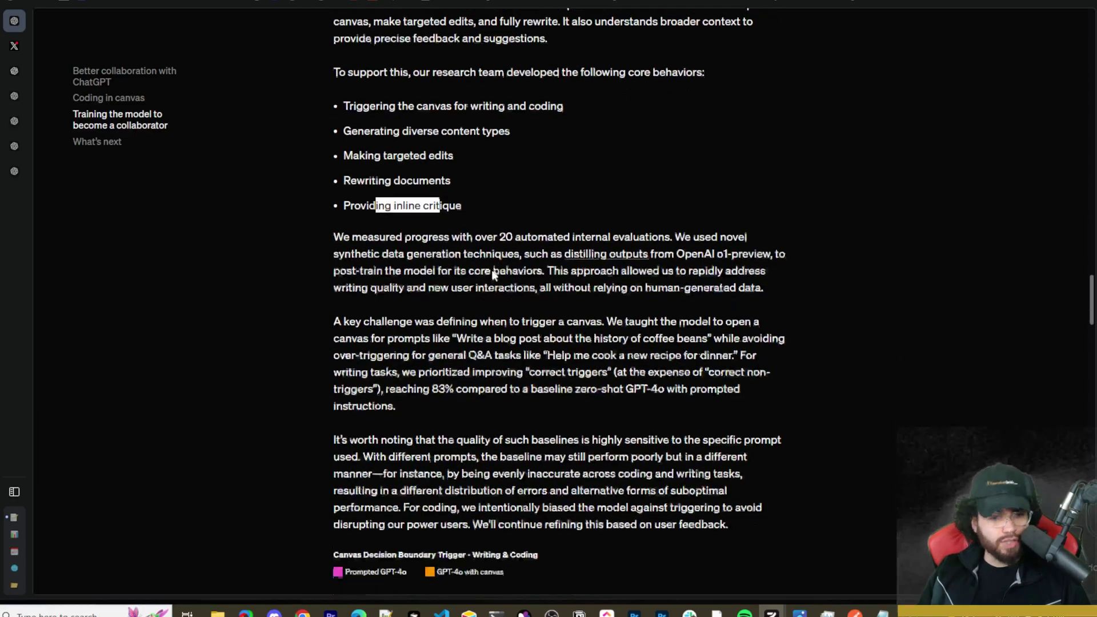
{"action": "left_click", "coordinate": [656, 97]}
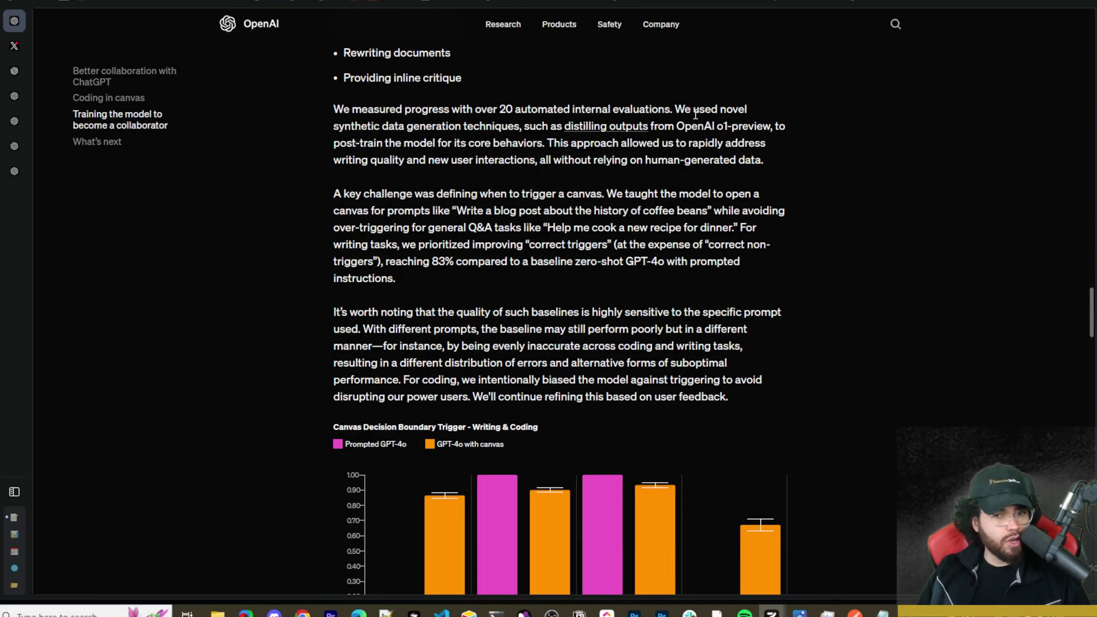
{"action": "left_click_drag", "start_coordinate": [693, 110], "coordinate": [733, 110]}
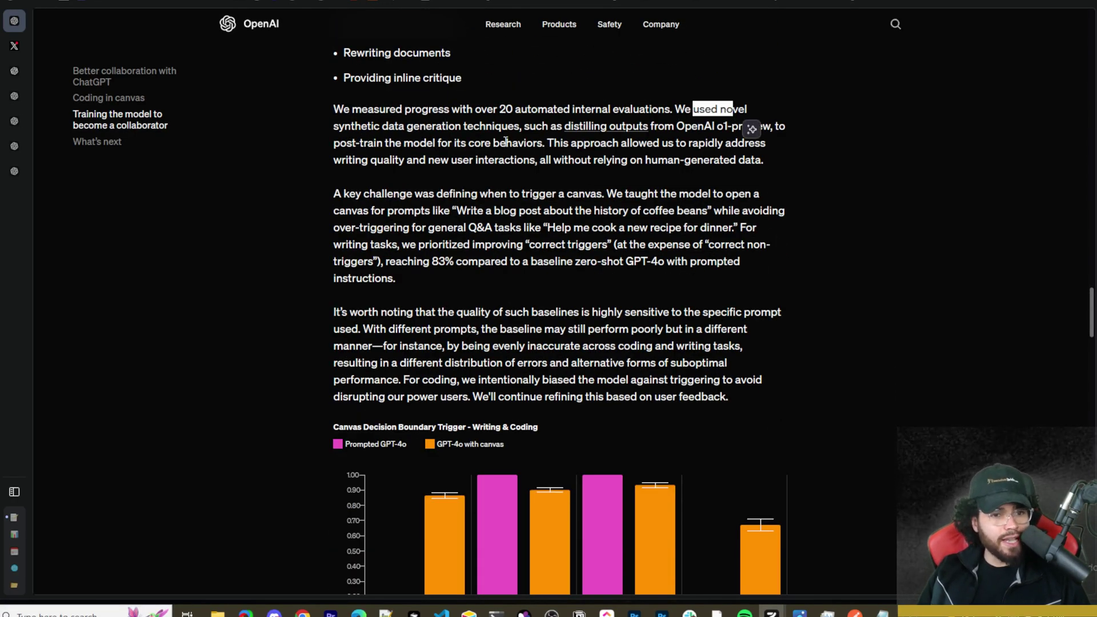
{"action": "left_click", "coordinate": [701, 131]}
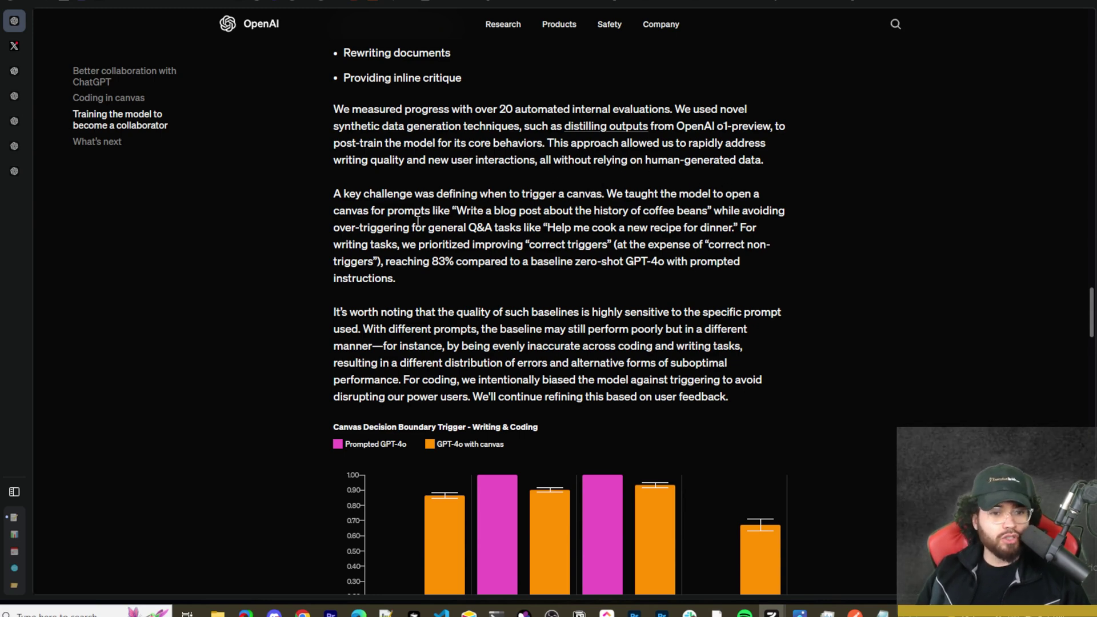
Read down to the trigger-accuracy results, highlighting the correct-triggers sentence and the 83% figure.
{"action": "scroll", "coordinate": [548, 209], "scroll_direction": "down", "scroll_amount": 1}
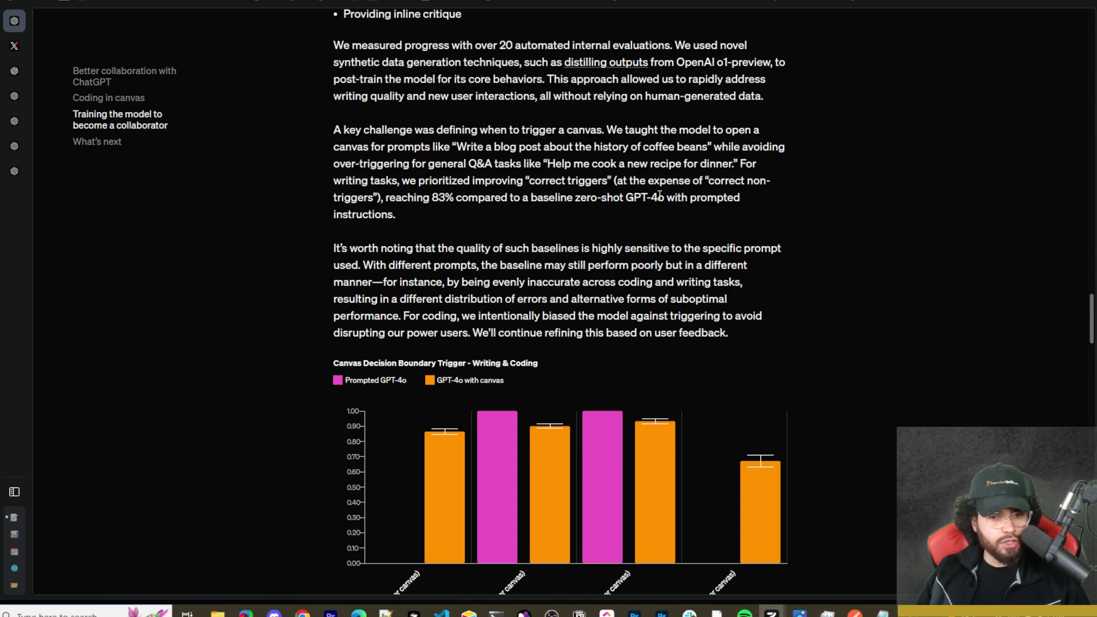
{"action": "left_click_drag", "start_coordinate": [682, 197], "coordinate": [727, 198]}
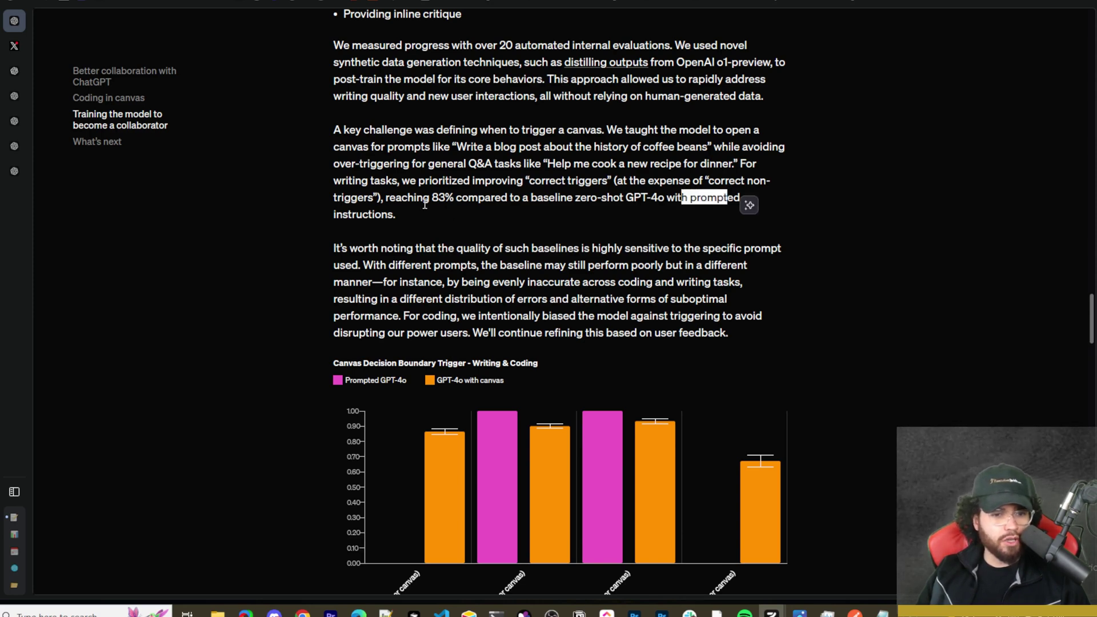
{"action": "left_click_drag", "start_coordinate": [424, 197], "coordinate": [540, 199]}
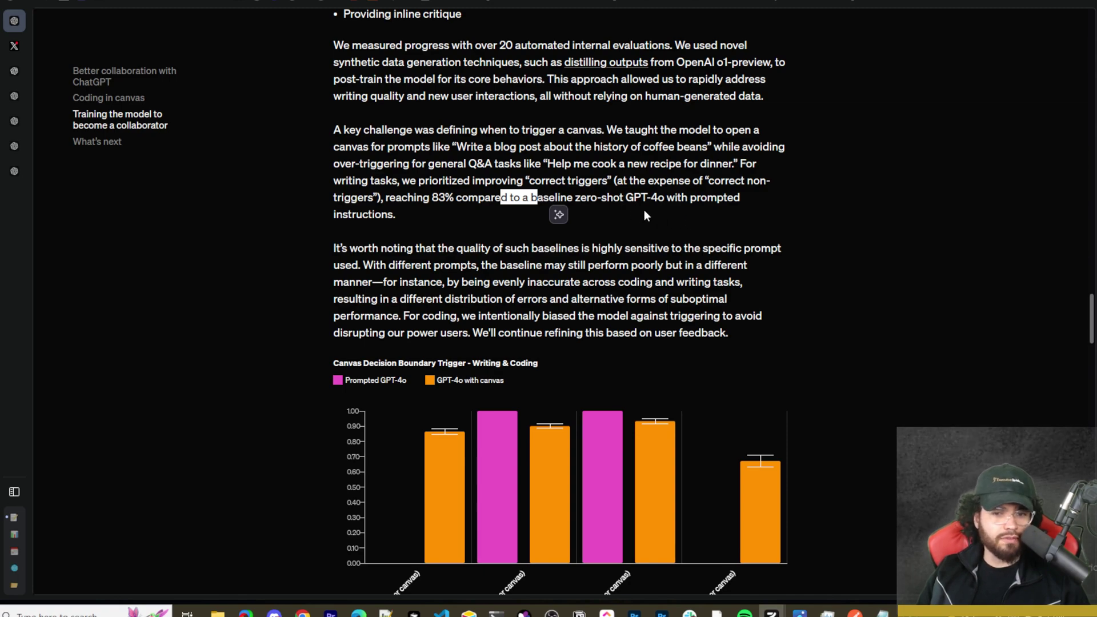
{"action": "scroll", "coordinate": [529, 215], "scroll_direction": "down", "scroll_amount": 3}
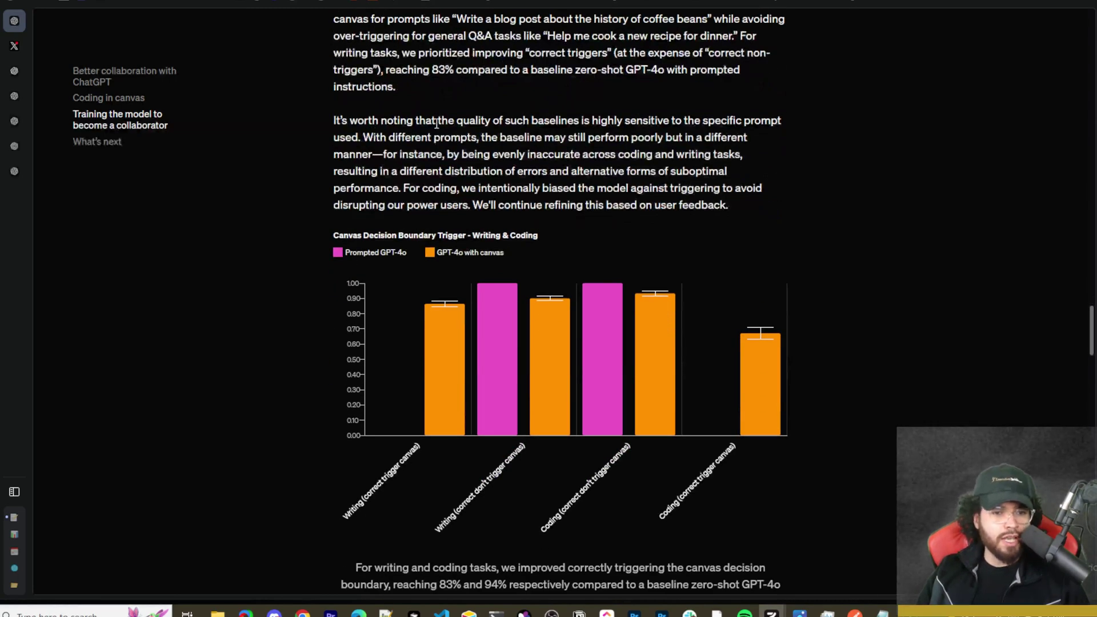
{"action": "scroll", "coordinate": [377, 134], "scroll_direction": "down", "scroll_amount": 1}
{"action": "left_click_drag", "start_coordinate": [436, 171], "coordinate": [338, 174]}
{"action": "left_click", "coordinate": [337, 177]}
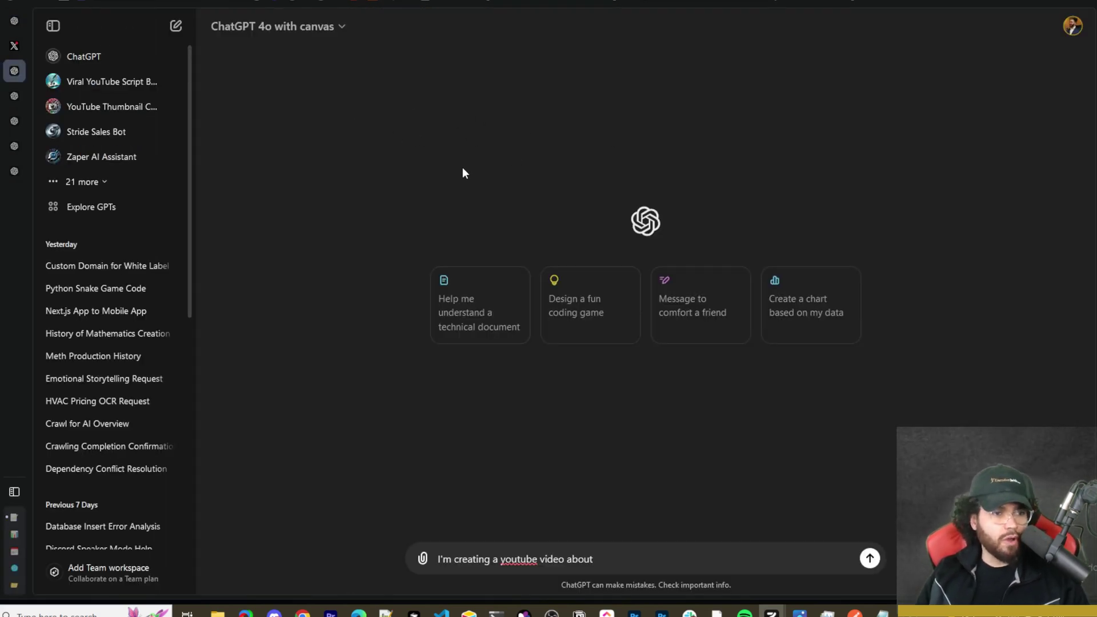
{"action": "left_click", "coordinate": [303, 33]}
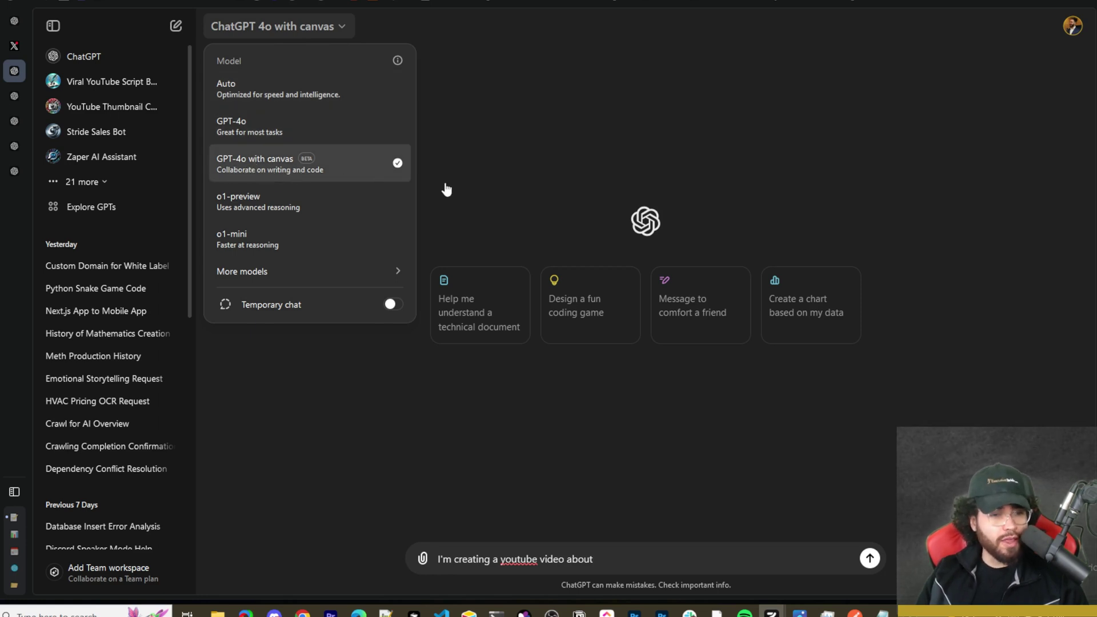
{"action": "left_click", "coordinate": [483, 163]}
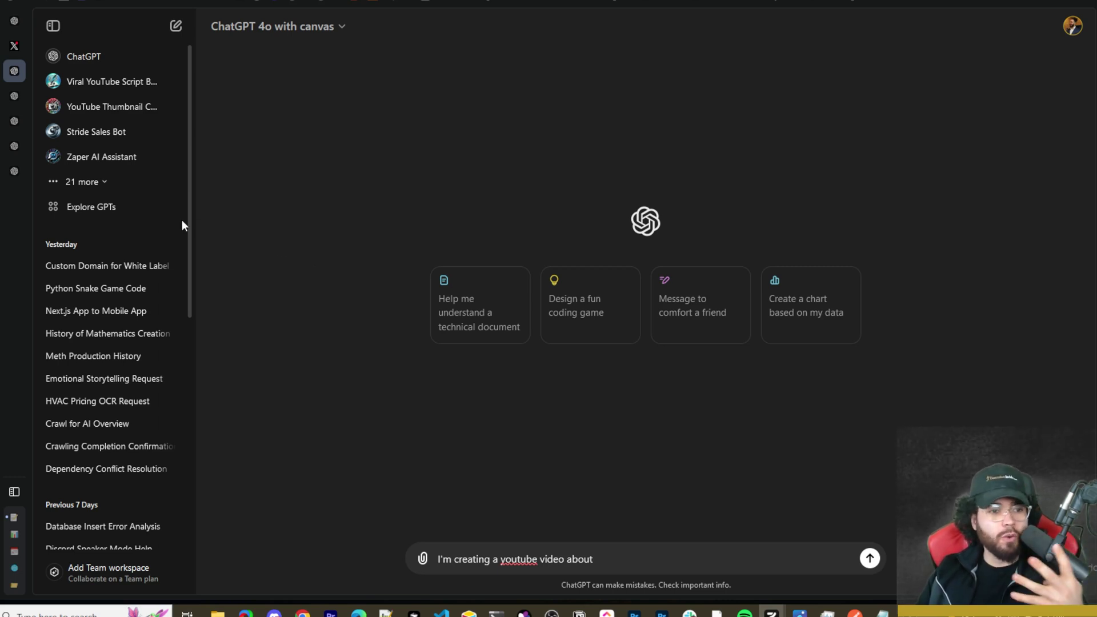
{"action": "mouse_move", "coordinate": [20, 112]}
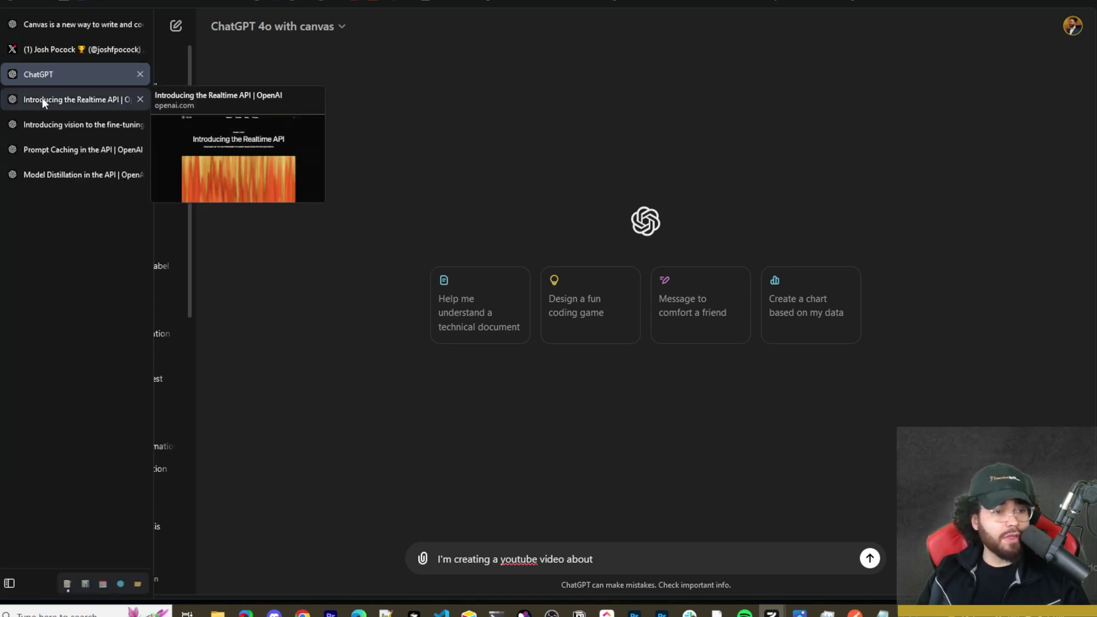
Open and skim the Introducing the Realtime API article.
{"action": "left_click", "coordinate": [42, 98]}
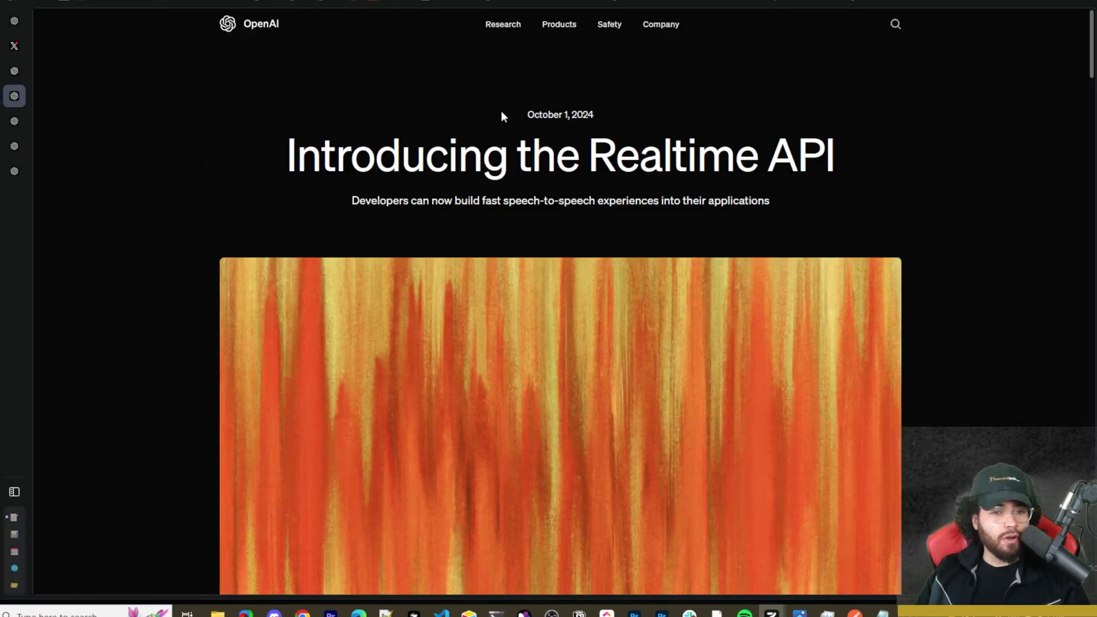
{"action": "scroll", "coordinate": [284, 152], "scroll_direction": "down", "scroll_amount": 20}
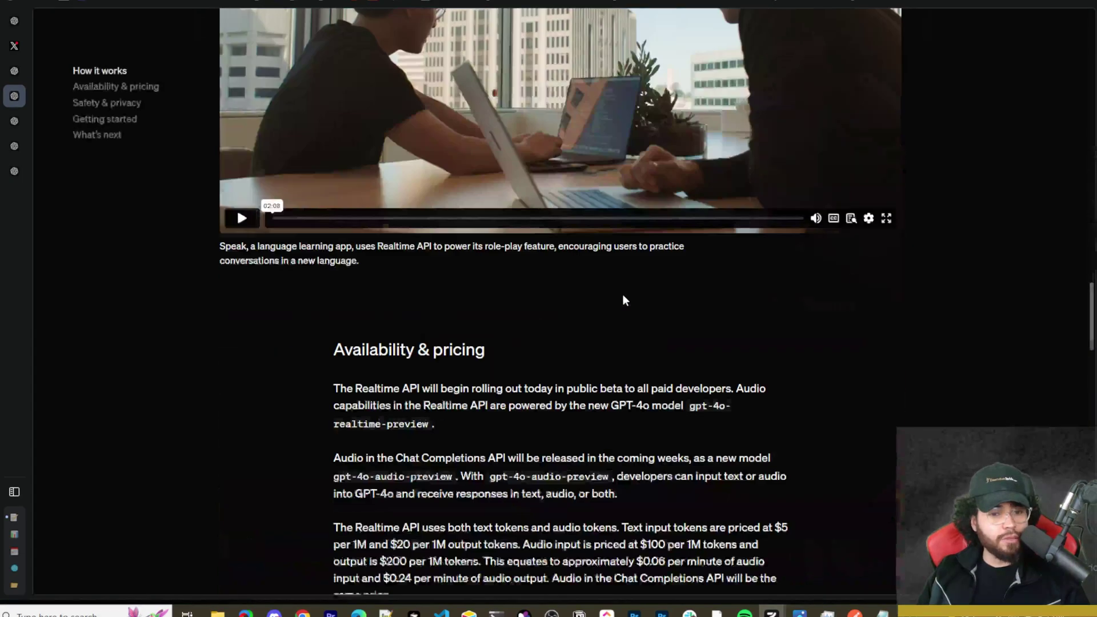
{"action": "scroll", "coordinate": [582, 387], "scroll_direction": "down", "scroll_amount": 10}
{"action": "scroll", "coordinate": [571, 331], "scroll_direction": "up", "scroll_amount": 5}
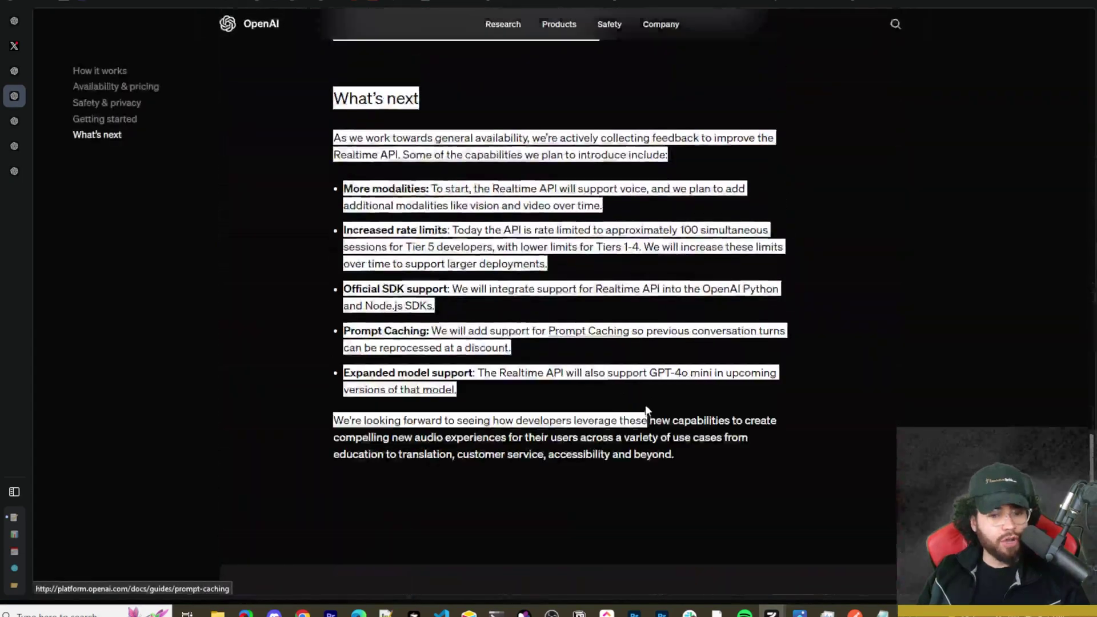
Add 'high quality' before 'one-pager' in the draft prompt and send the summary request.
{"action": "key", "text": "ctrl+shift+Tab"}
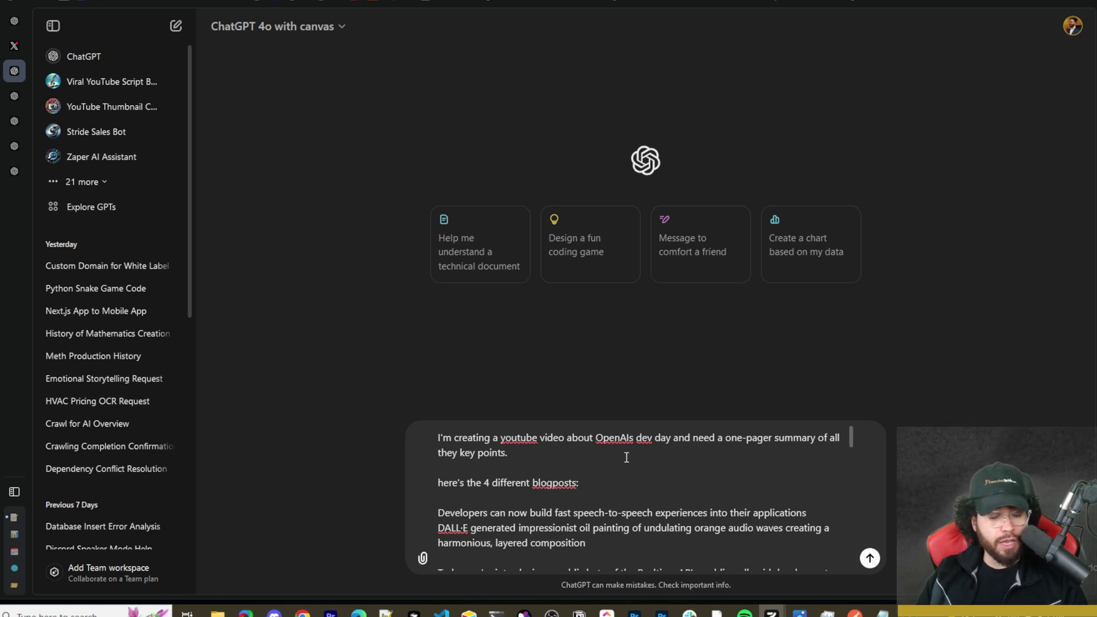
{"action": "left_click", "coordinate": [724, 437]}
{"action": "type", "text": "high quality"}
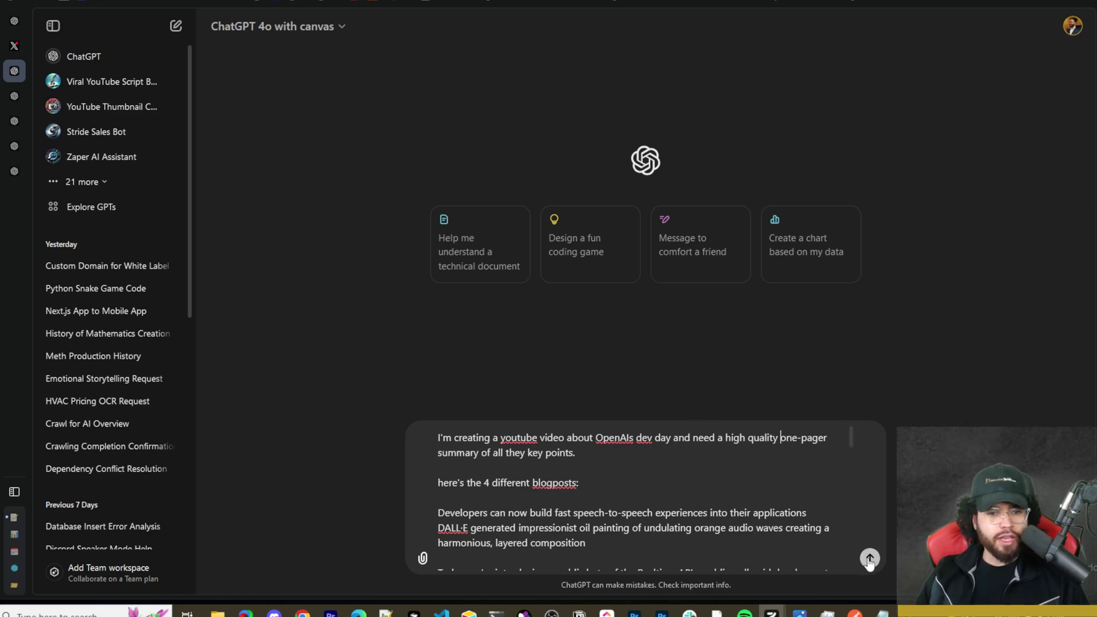
{"action": "left_click", "coordinate": [869, 560]}
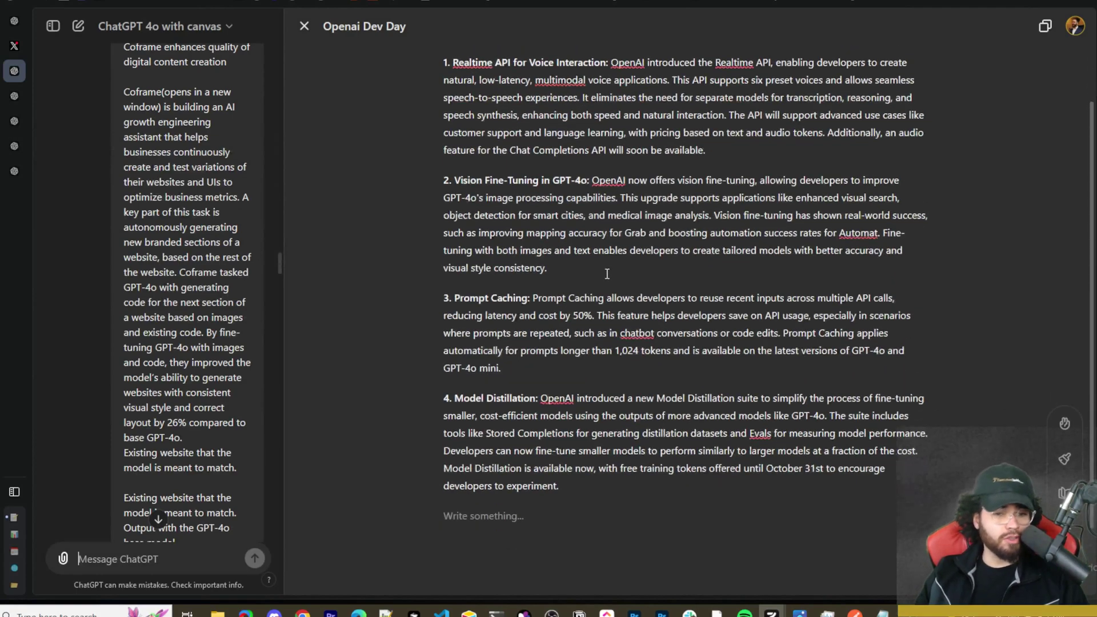
Review the prompt and summary reply in the chat, then close the Openai Dev Day canvas.
{"action": "scroll", "coordinate": [224, 238], "scroll_direction": "up", "scroll_amount": 10}
{"action": "scroll", "coordinate": [224, 239], "scroll_direction": "up", "scroll_amount": 15}
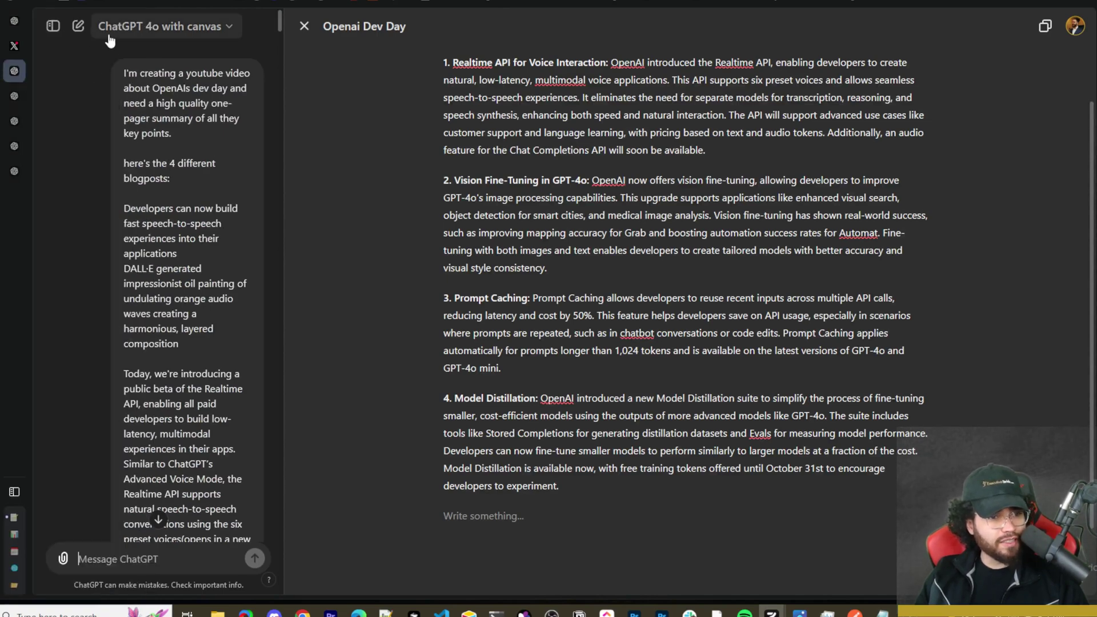
{"action": "scroll", "coordinate": [149, 465], "scroll_direction": "down", "scroll_amount": 20}
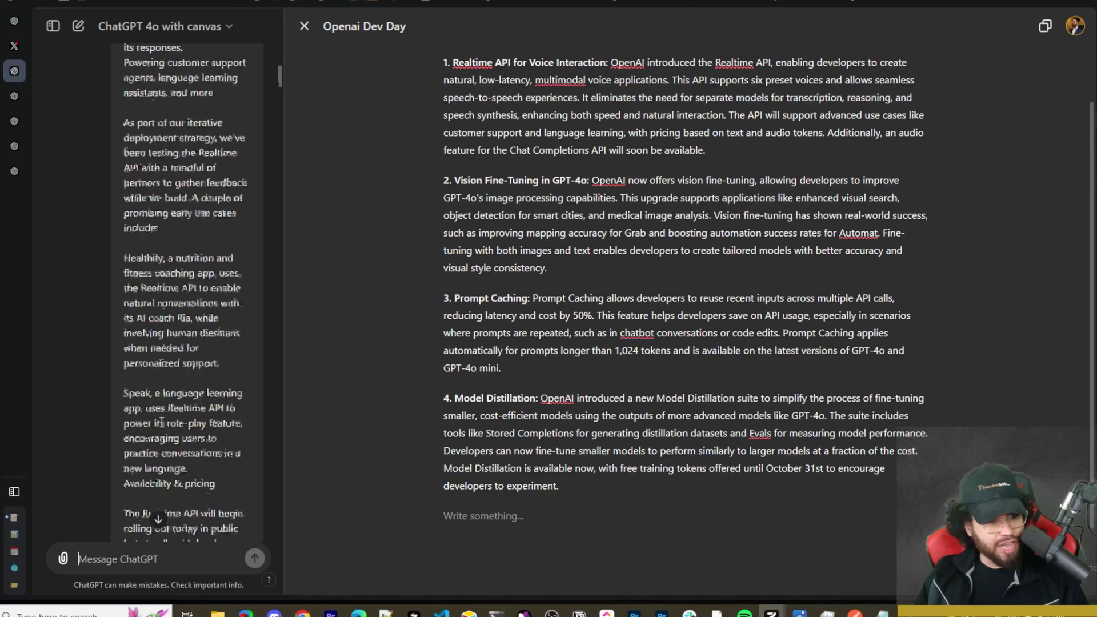
{"action": "scroll", "coordinate": [140, 464], "scroll_direction": "down", "scroll_amount": 20}
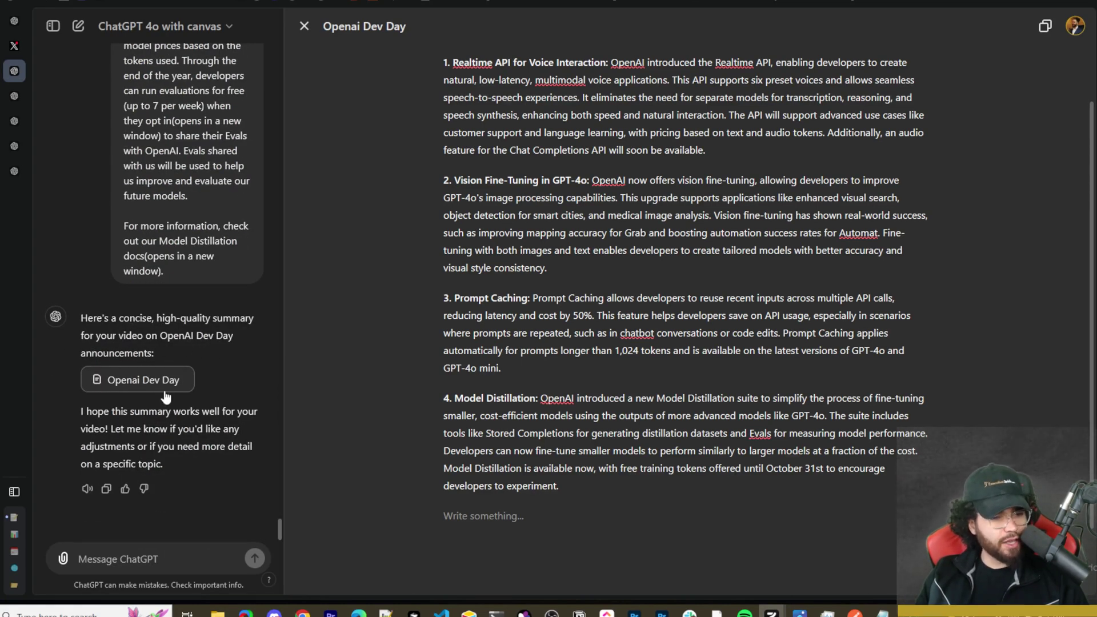
{"action": "left_click_drag", "start_coordinate": [120, 411], "coordinate": [218, 411]}
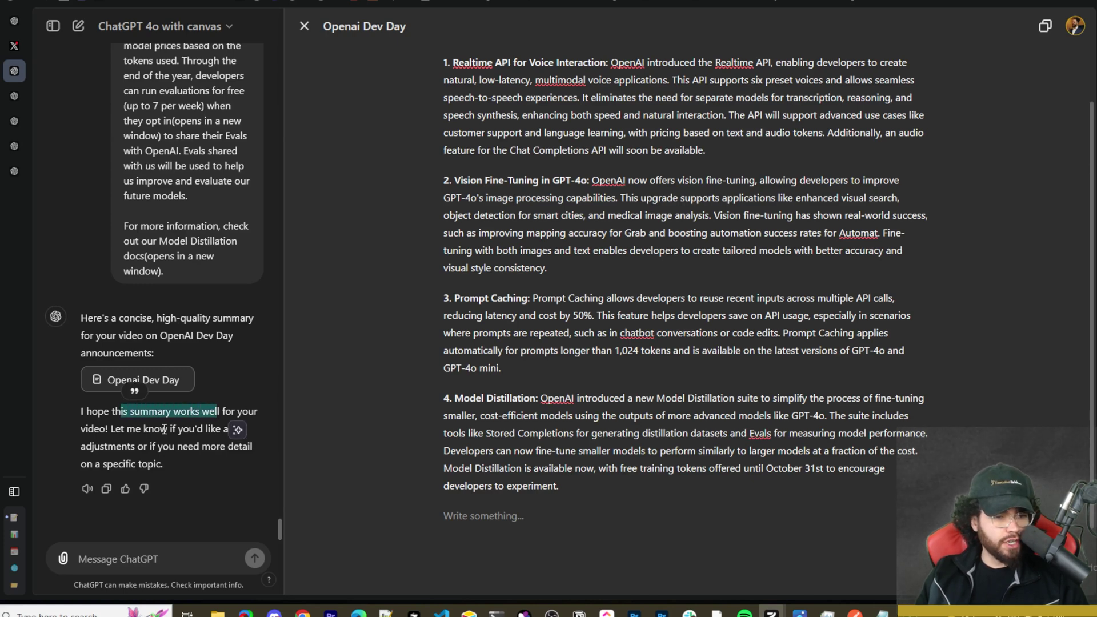
{"action": "left_click", "coordinate": [137, 384]}
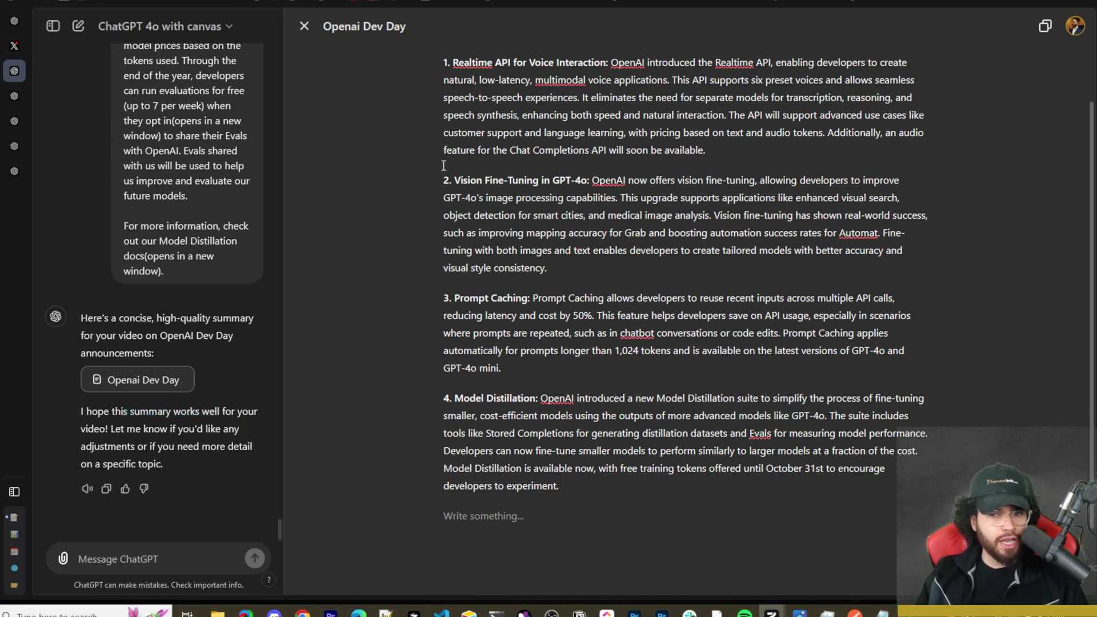
{"action": "left_click", "coordinate": [304, 26]}
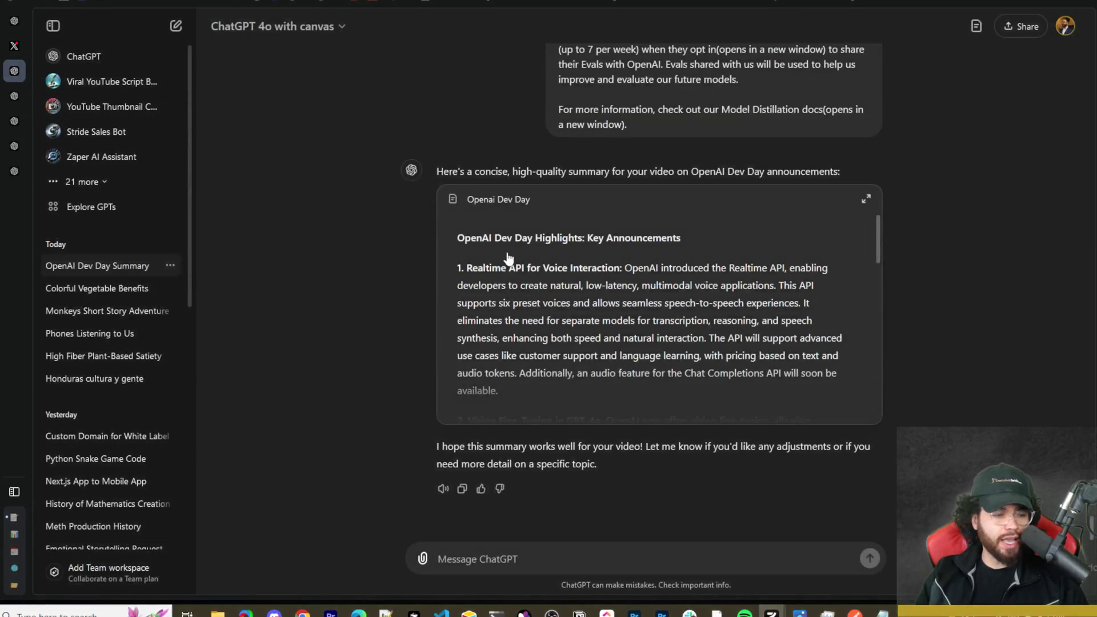
Reopen the Openai Dev Day canvas in a smaller window and select all its text.
{"action": "left_click", "coordinate": [581, 285]}
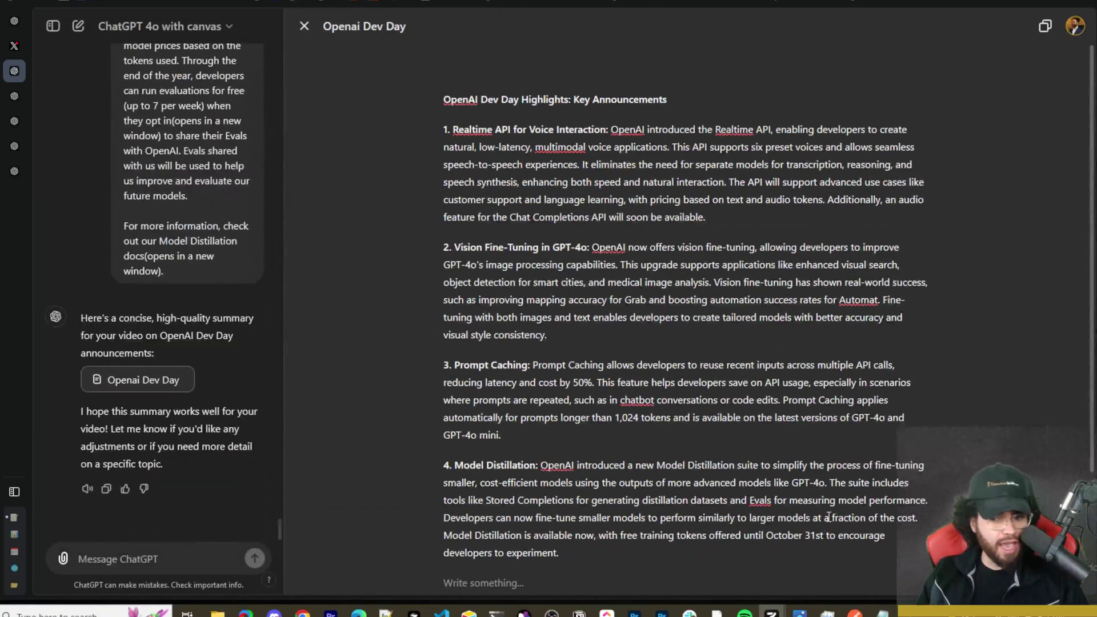
{"action": "key", "text": "super+Down"}
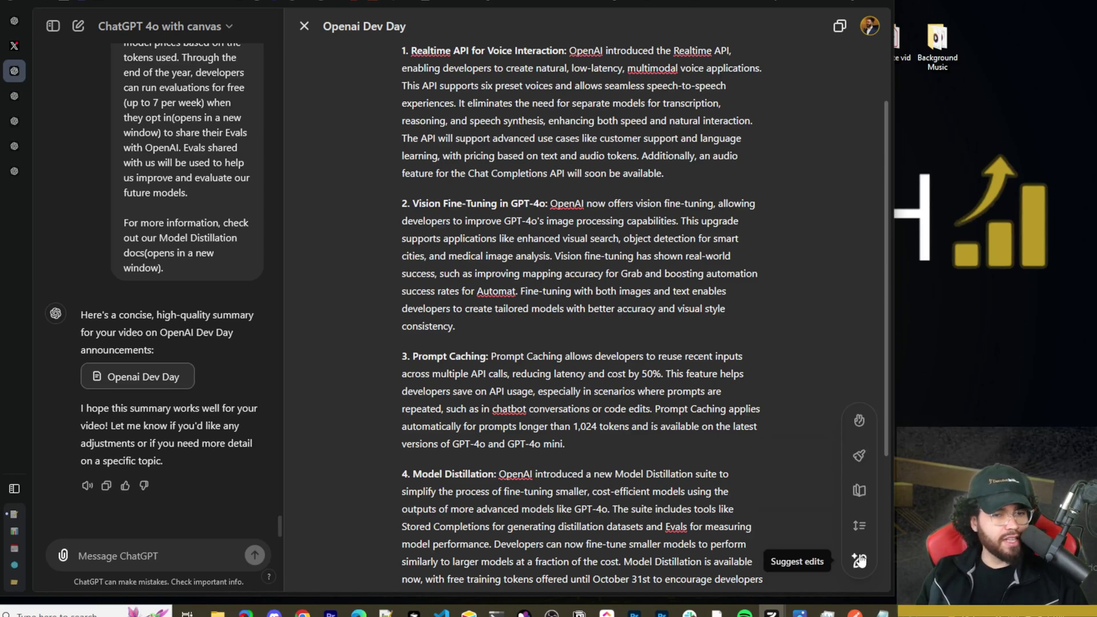
{"action": "scroll", "coordinate": [728, 357], "scroll_direction": "up", "scroll_amount": 2}
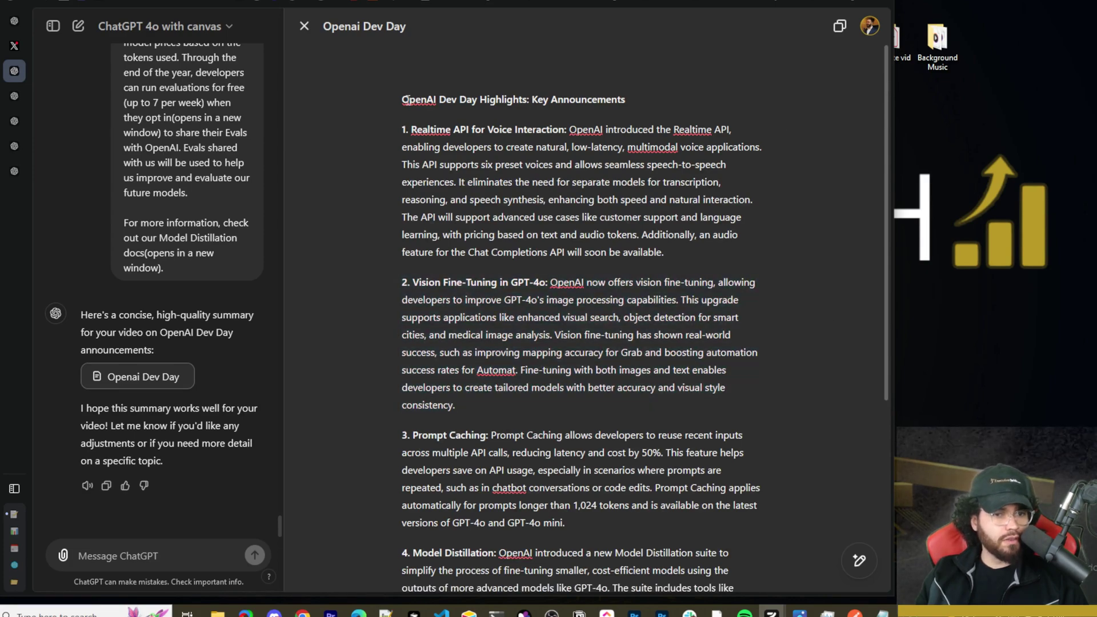
{"action": "key", "text": "ctrl+a"}
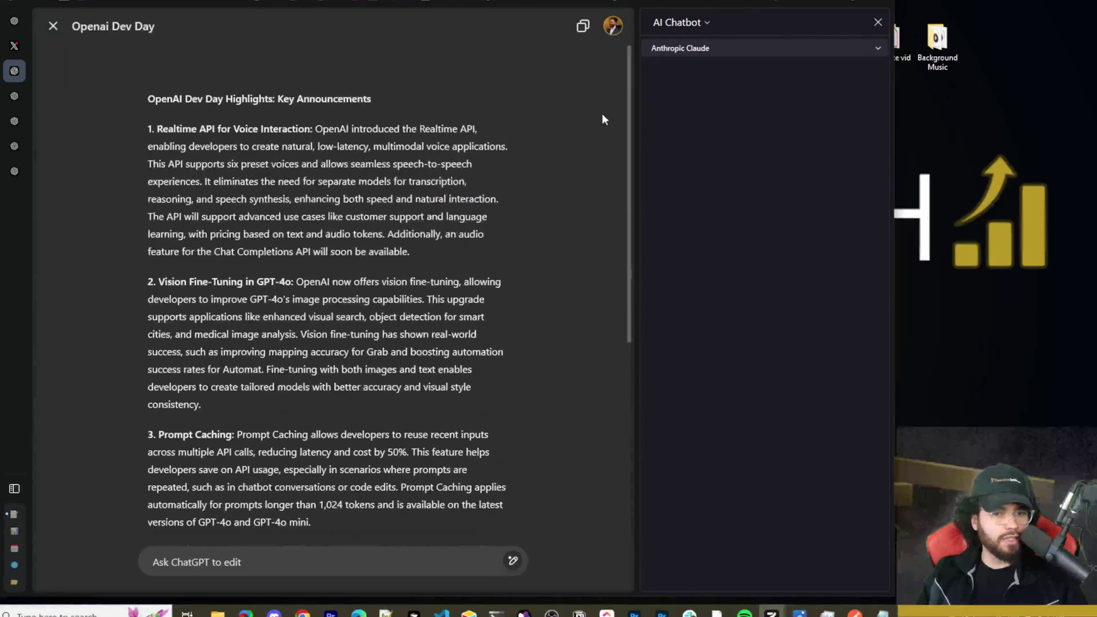
Close the AI Chatbot (Anthropic Claude) extension panel.
{"action": "left_click", "coordinate": [876, 23]}
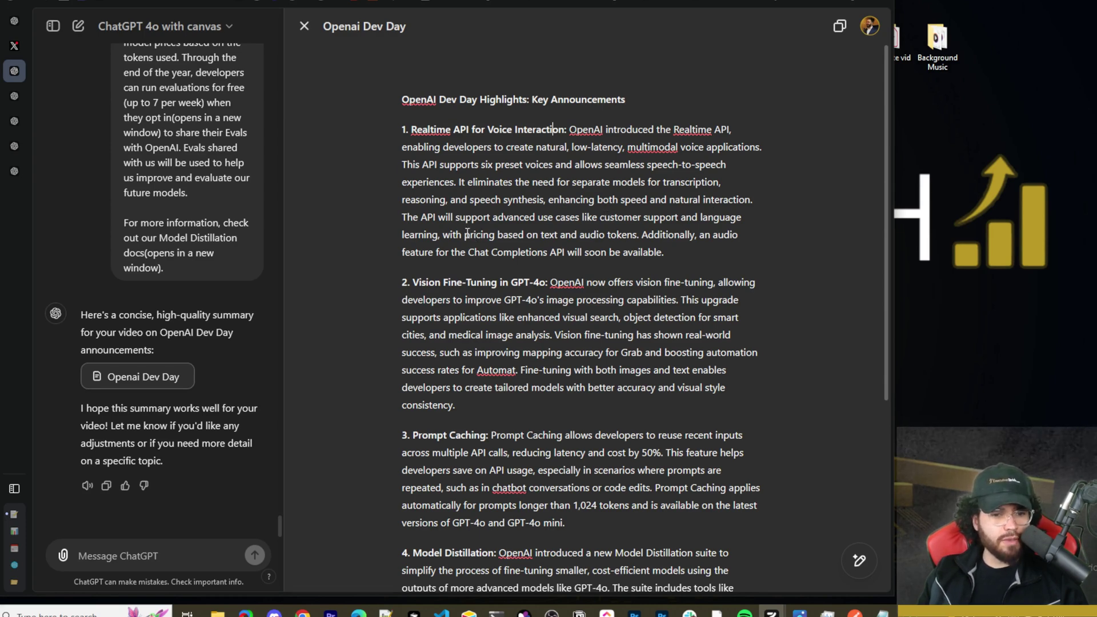
{"action": "scroll", "coordinate": [580, 232], "scroll_direction": "down", "scroll_amount": 2}
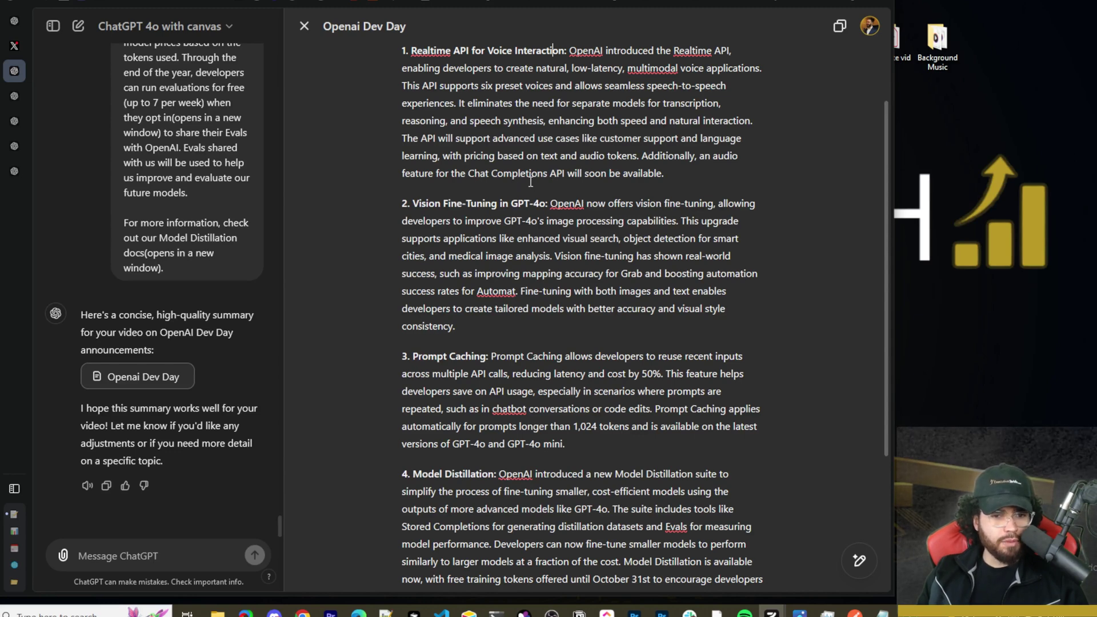
{"action": "scroll", "coordinate": [608, 203], "scroll_direction": "down", "scroll_amount": 3}
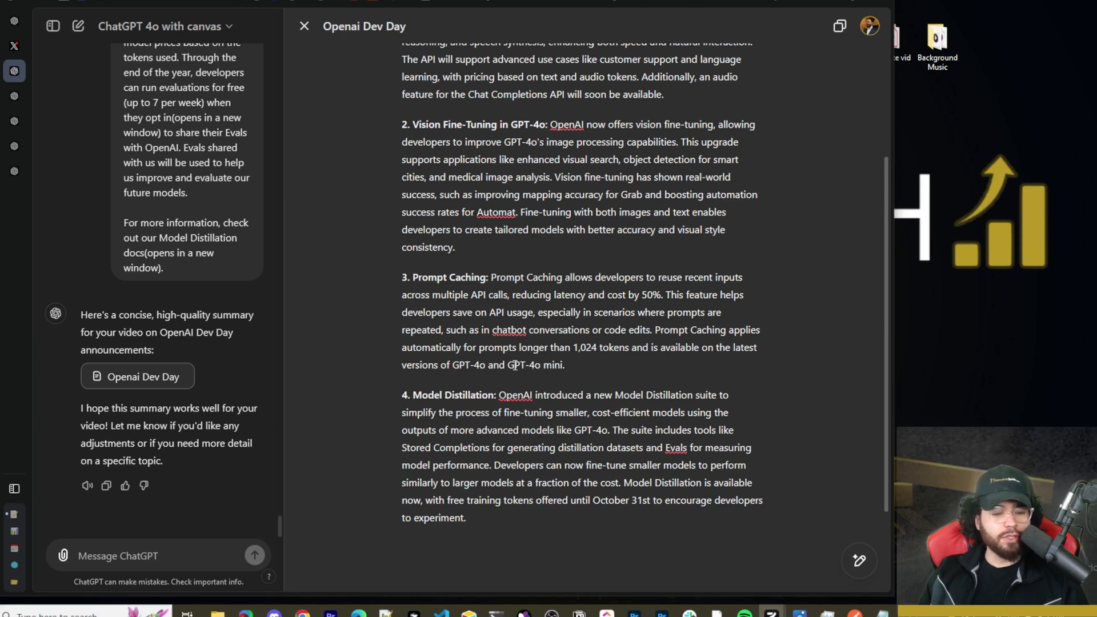
{"action": "left_click_drag", "start_coordinate": [411, 280], "coordinate": [497, 295]}
{"action": "left_click", "coordinate": [516, 309]}
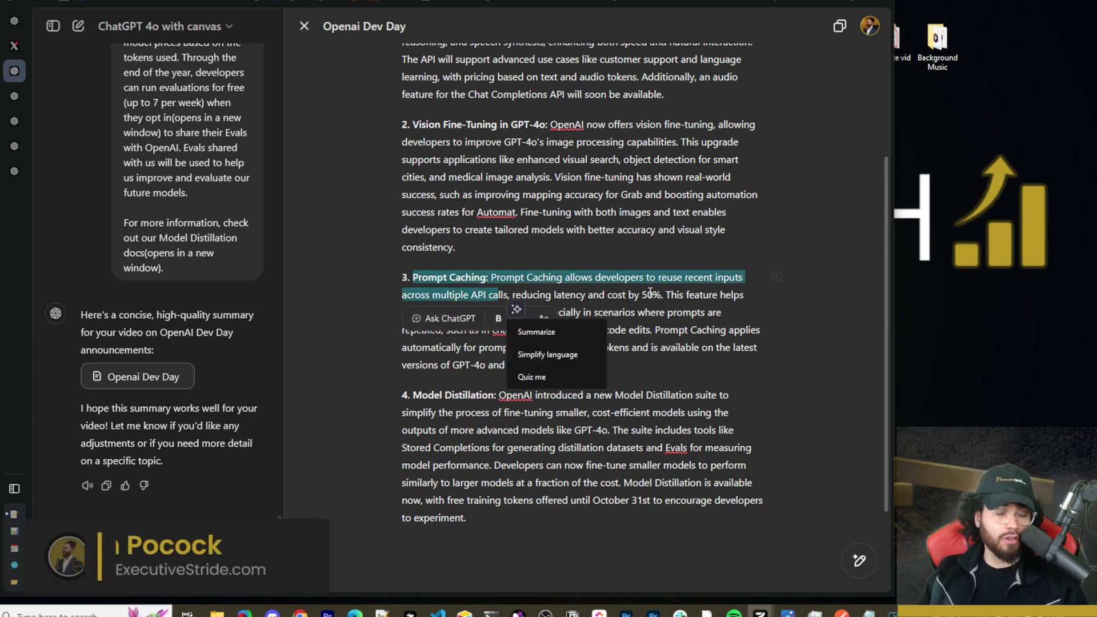
{"action": "left_click", "coordinate": [634, 310]}
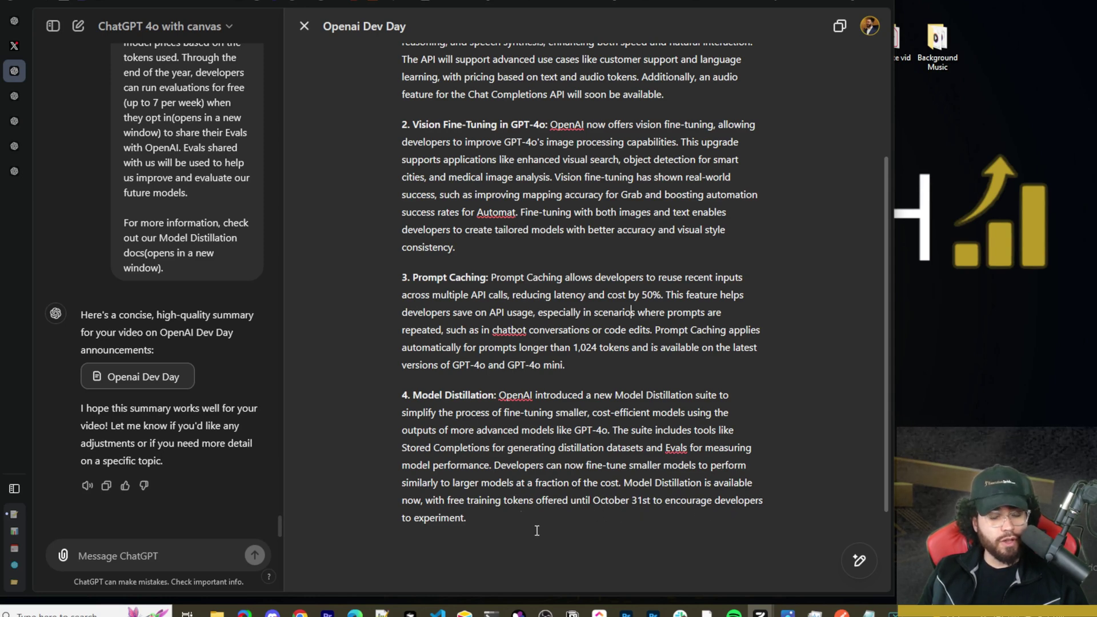
Ask ChatGPT through section 1's edit box to 'Make this longer and more indepth'.
{"action": "scroll", "coordinate": [760, 371], "scroll_direction": "up", "scroll_amount": 3}
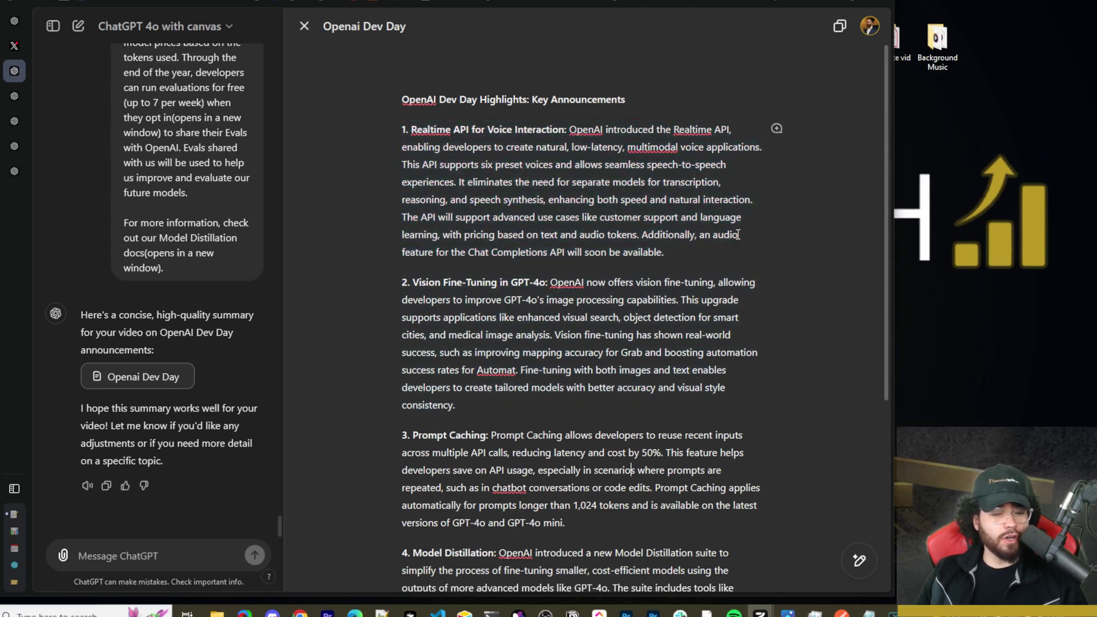
{"action": "left_click", "coordinate": [778, 129]}
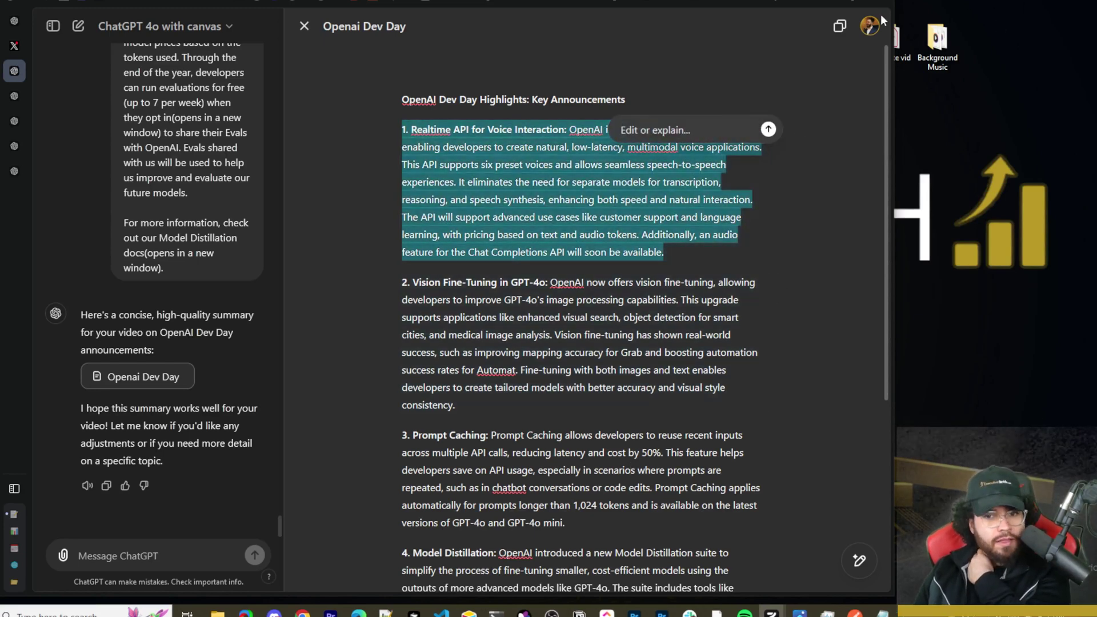
{"action": "left_click", "coordinate": [778, 130]}
{"action": "left_click", "coordinate": [777, 130]}
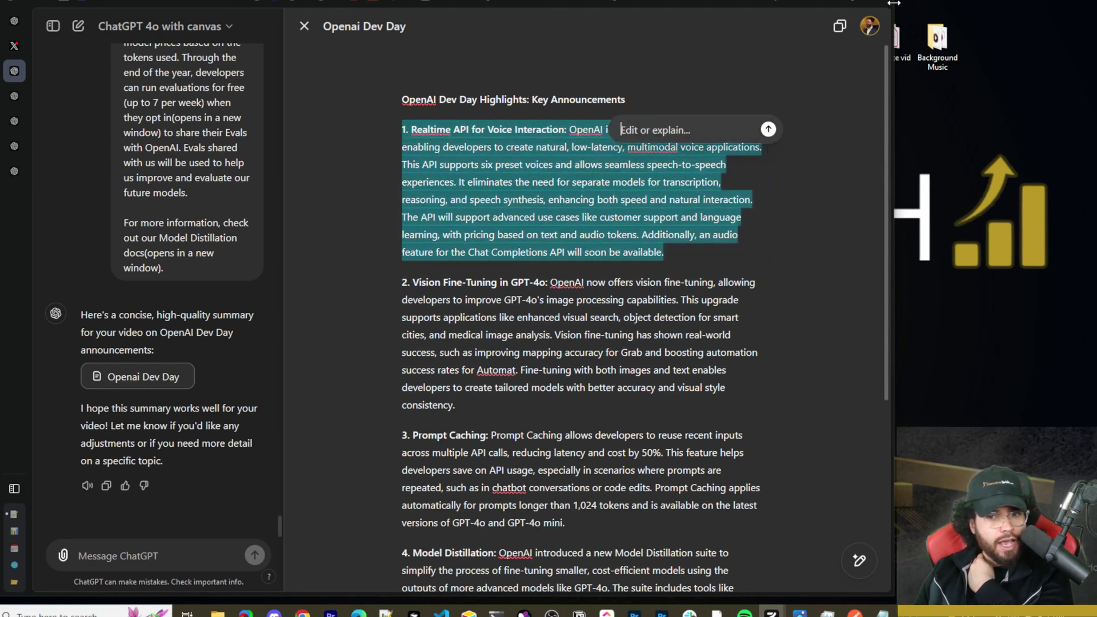
{"action": "left_click_drag", "start_coordinate": [893, 3], "coordinate": [1074, 3]}
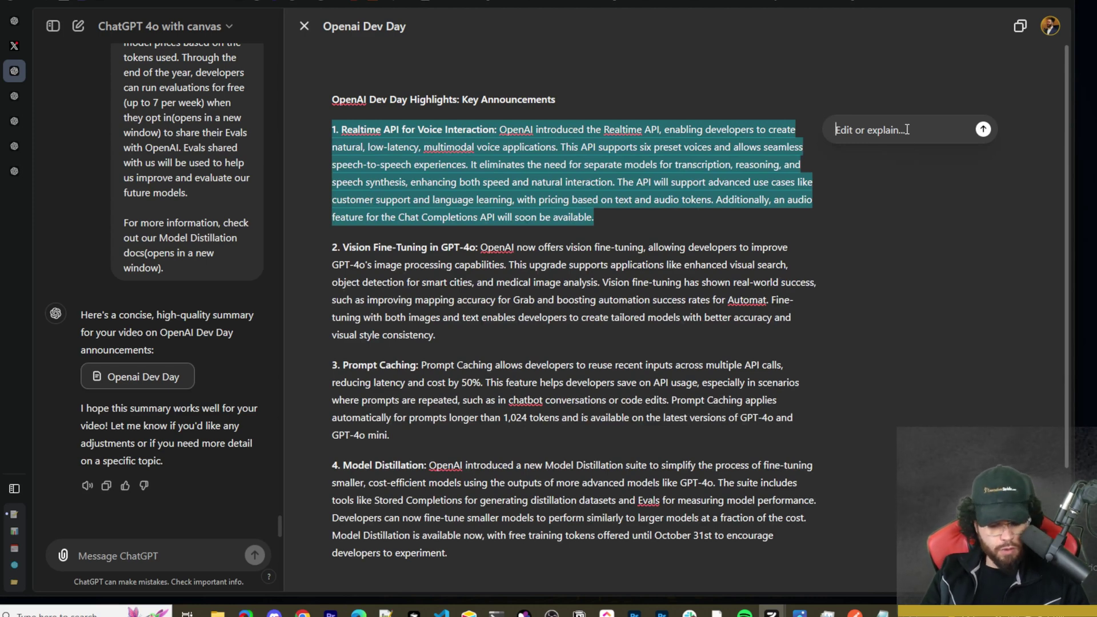
{"action": "type", "text": "Make thi"}
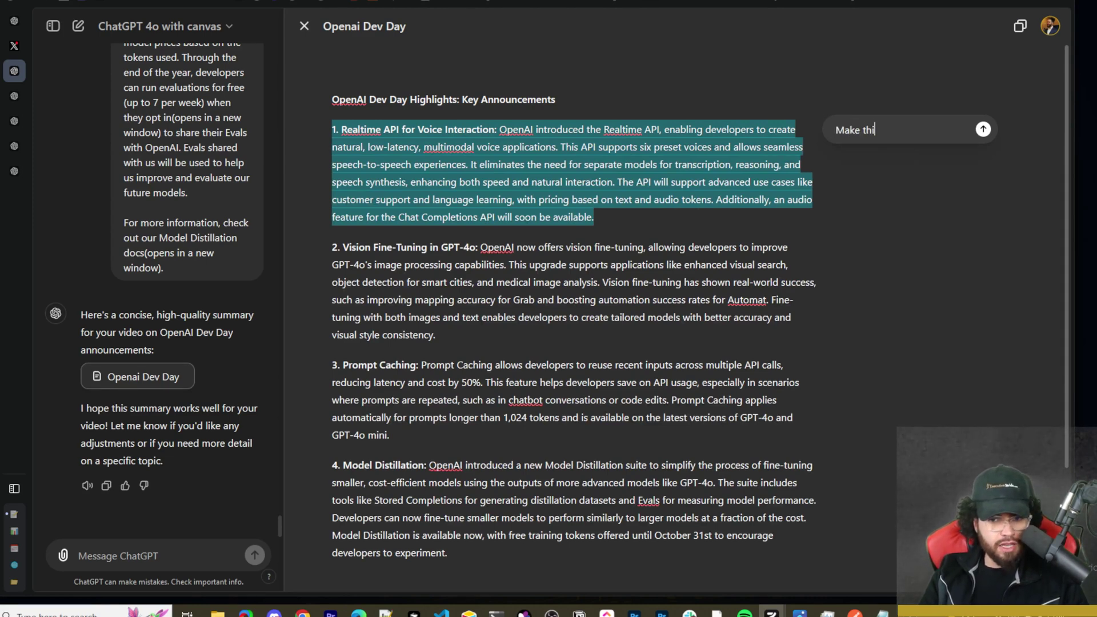
{"action": "type", "text": "s short"}
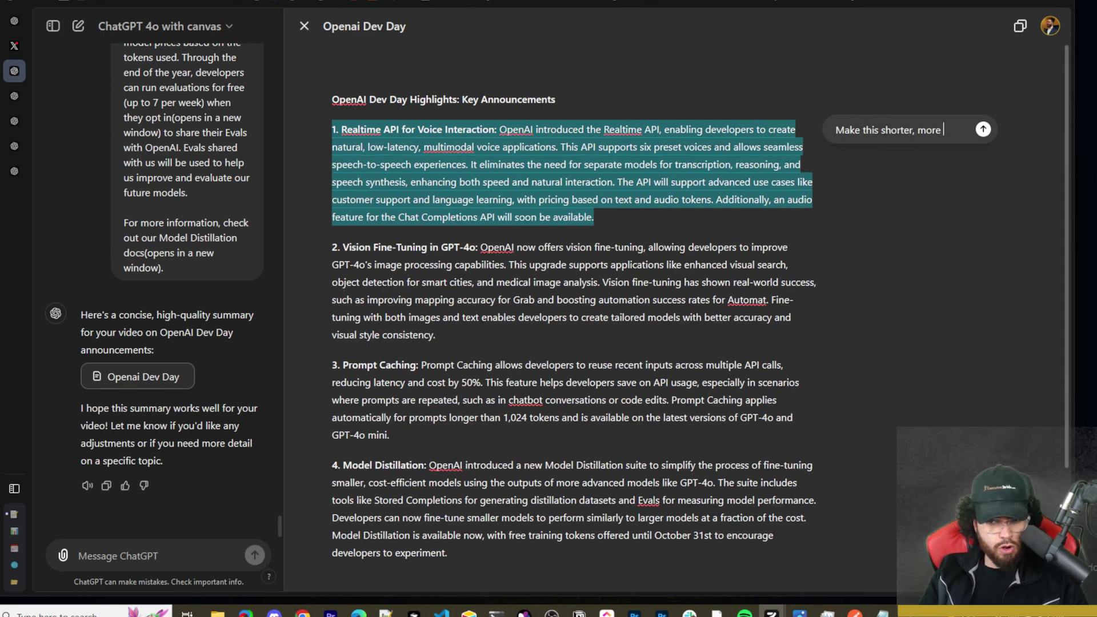
{"action": "key", "text": "BackSpace"}
{"action": "key", "text": "BackSpace"}
{"action": "key", "text": "BackSpace"}
{"action": "key", "text": "BackSpace"}
{"action": "key", "text": "BackSpace"}
{"action": "key", "text": "BackSpace"}
{"action": "key", "text": "BackSpace"}
{"action": "key", "text": "BackSpace"}
{"action": "key", "text": "BackSpace"}
{"action": "key", "text": "BackSpace"}
{"action": "key", "text": "BackSpace"}
{"action": "key", "text": "BackSpace"}
{"action": "key", "text": "BackSpace"}
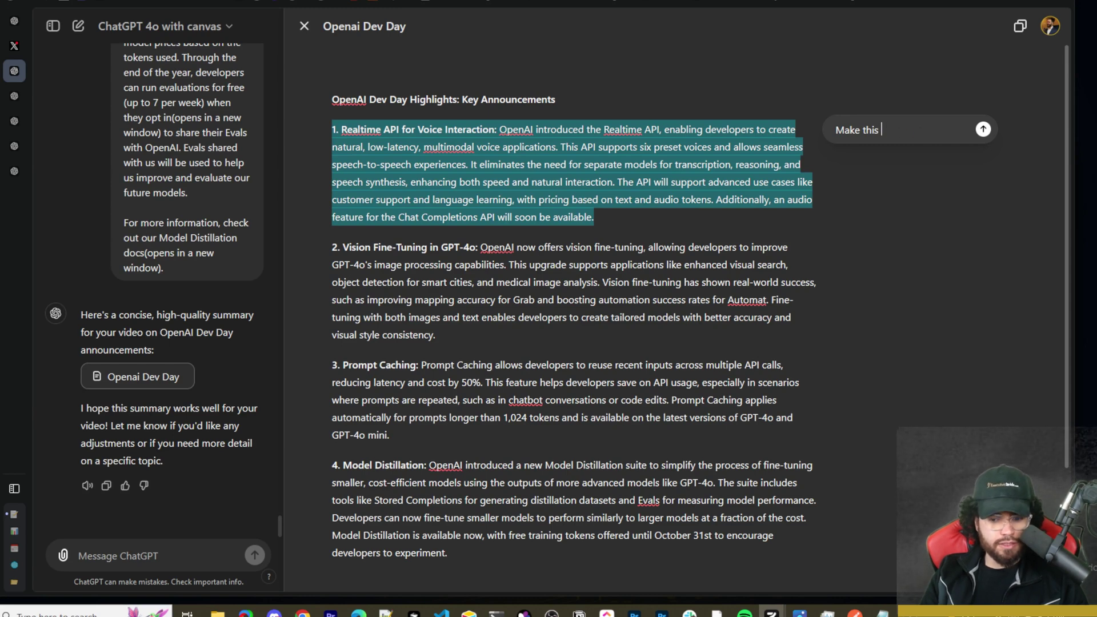
{"action": "type", "text": "longer and more indepth"}
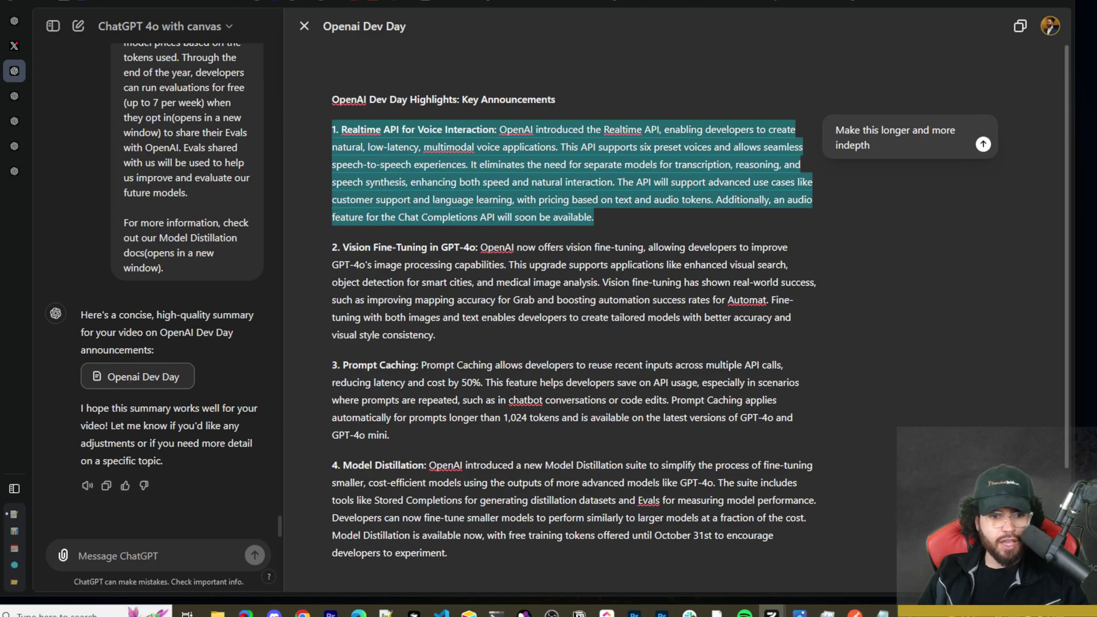
{"action": "key", "text": "Return"}
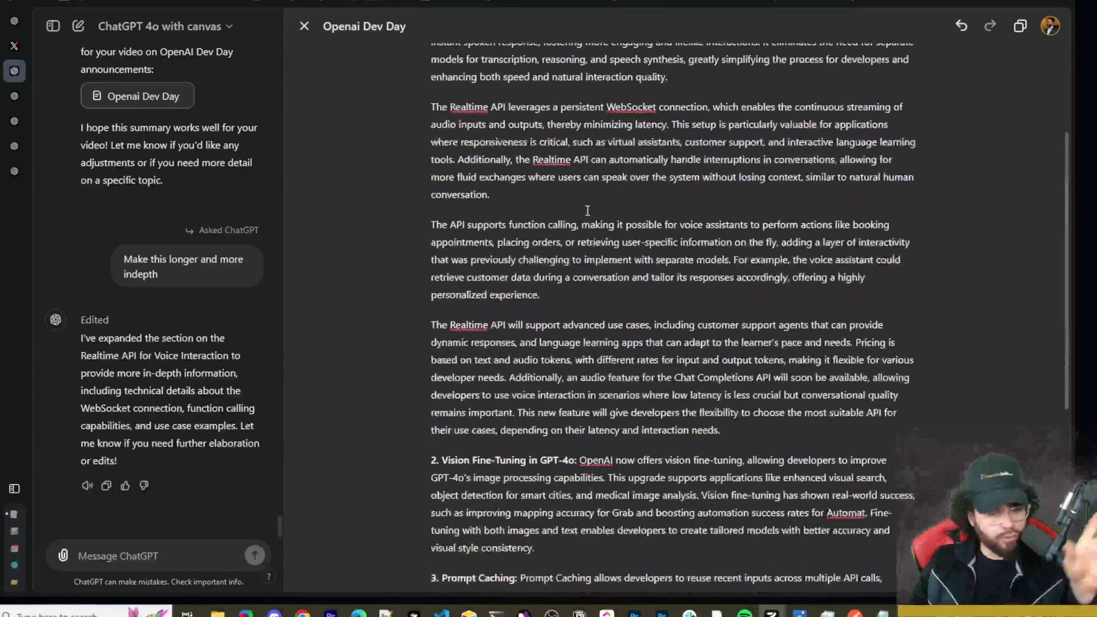
{"action": "scroll", "coordinate": [585, 212], "scroll_direction": "down", "scroll_amount": 7}
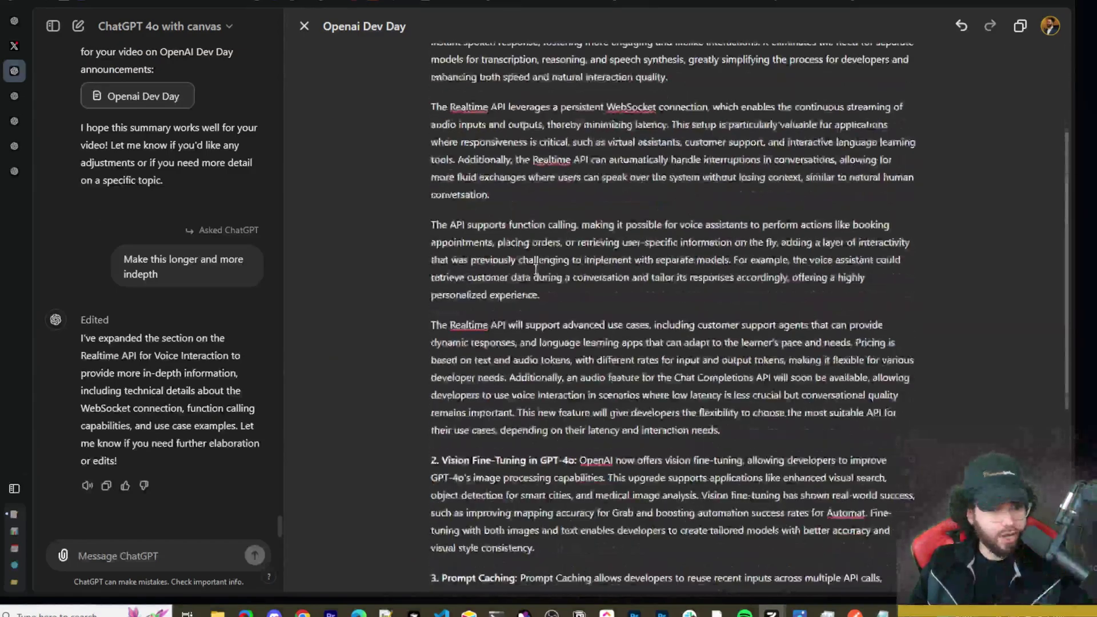
{"action": "left_click_drag", "start_coordinate": [430, 241], "coordinate": [691, 516]}
{"action": "scroll", "coordinate": [691, 516], "scroll_direction": "up", "scroll_amount": 7}
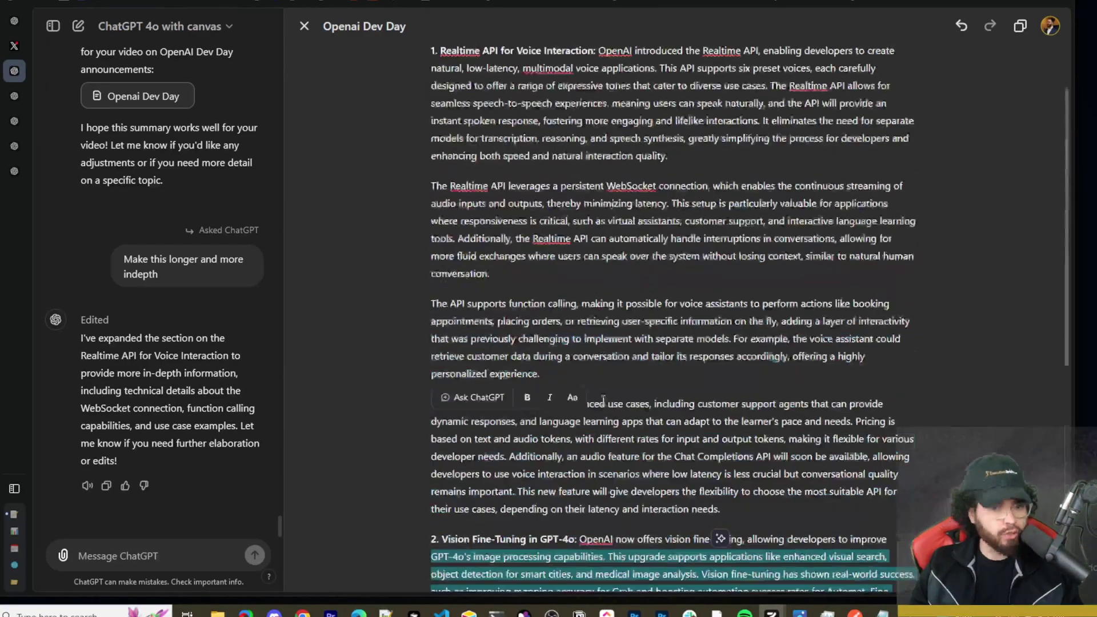
{"action": "left_click_drag", "start_coordinate": [435, 129], "coordinate": [716, 353]}
{"action": "scroll", "coordinate": [714, 352], "scroll_direction": "down", "scroll_amount": 4}
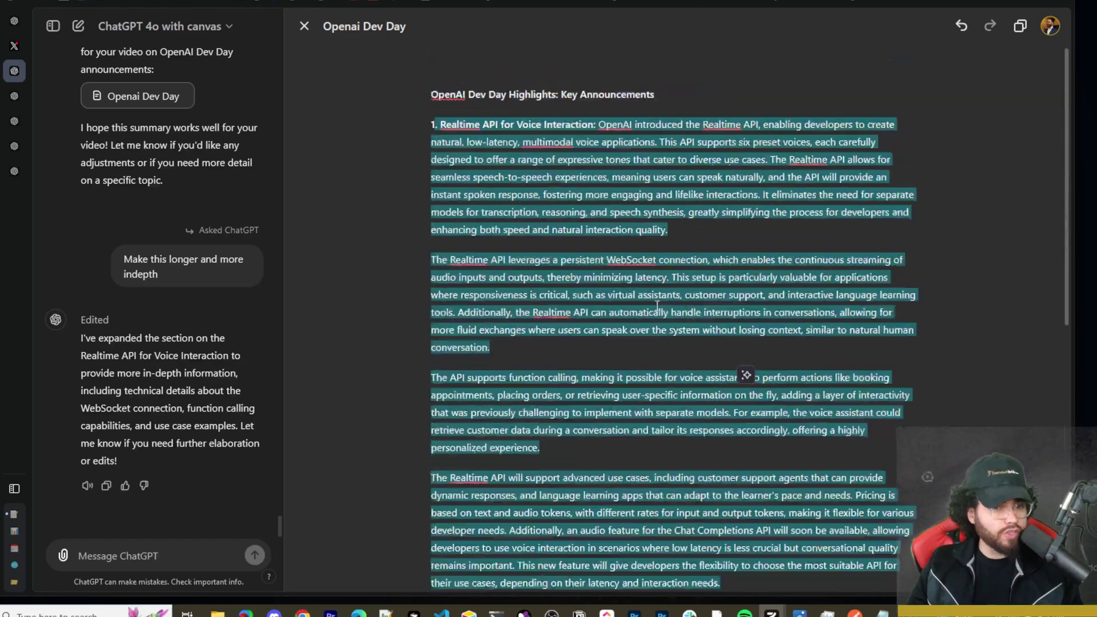
{"action": "scroll", "coordinate": [714, 360], "scroll_direction": "up", "scroll_amount": 4}
{"action": "left_click", "coordinate": [549, 174]}
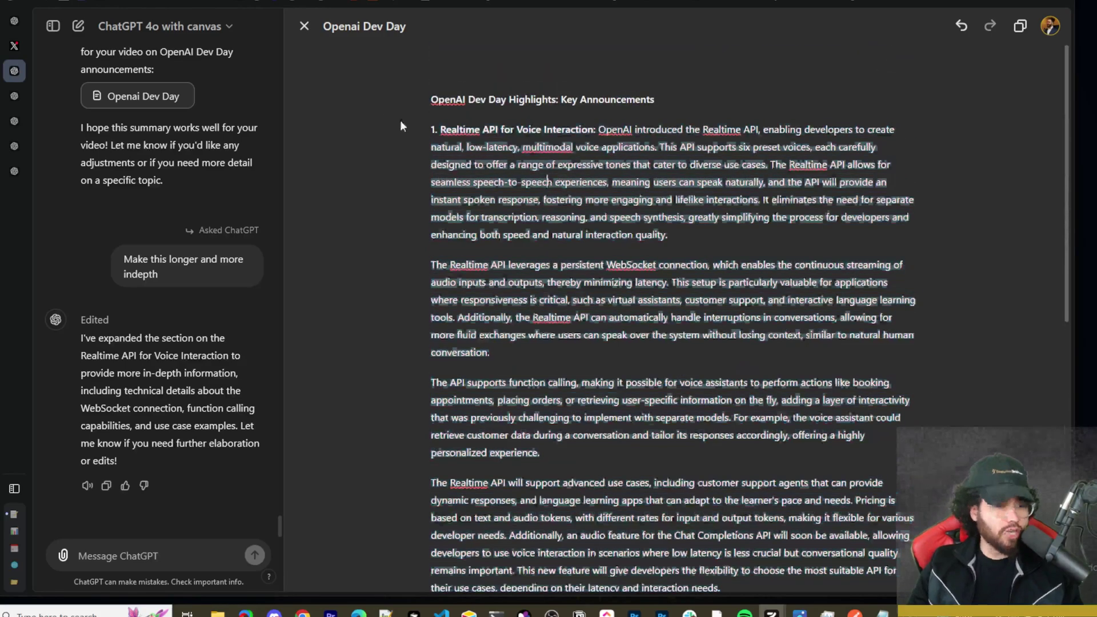
{"action": "left_click_drag", "start_coordinate": [432, 129], "coordinate": [752, 264]}
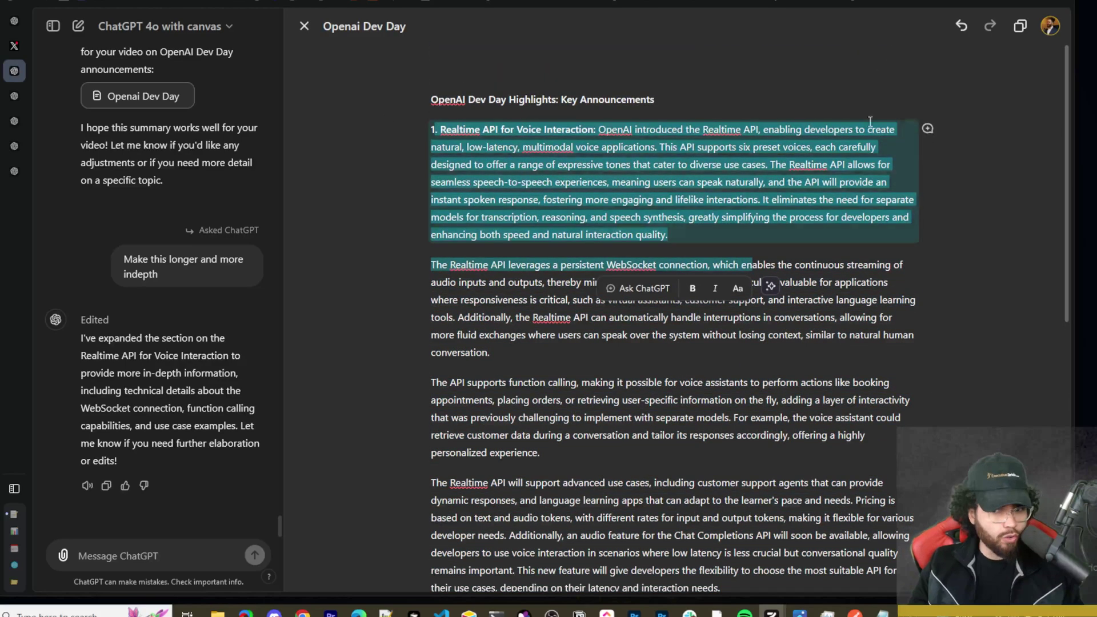
{"action": "scroll", "coordinate": [663, 381], "scroll_direction": "down", "scroll_amount": 8}
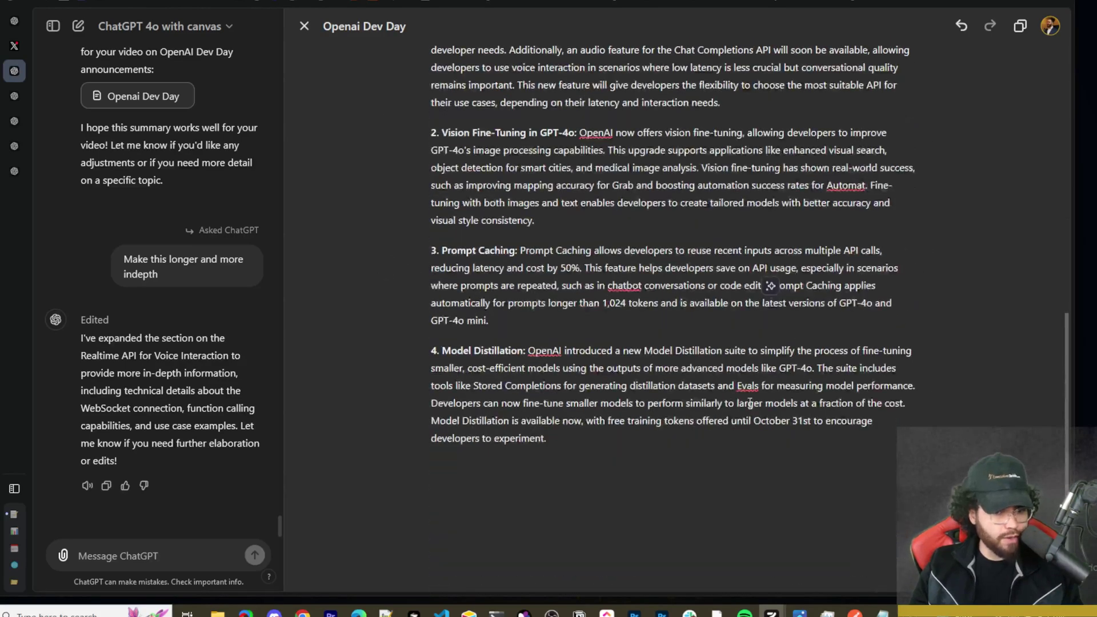
{"action": "scroll", "coordinate": [563, 360], "scroll_direction": "up", "scroll_amount": 7}
{"action": "scroll", "coordinate": [553, 307], "scroll_direction": "up", "scroll_amount": 2}
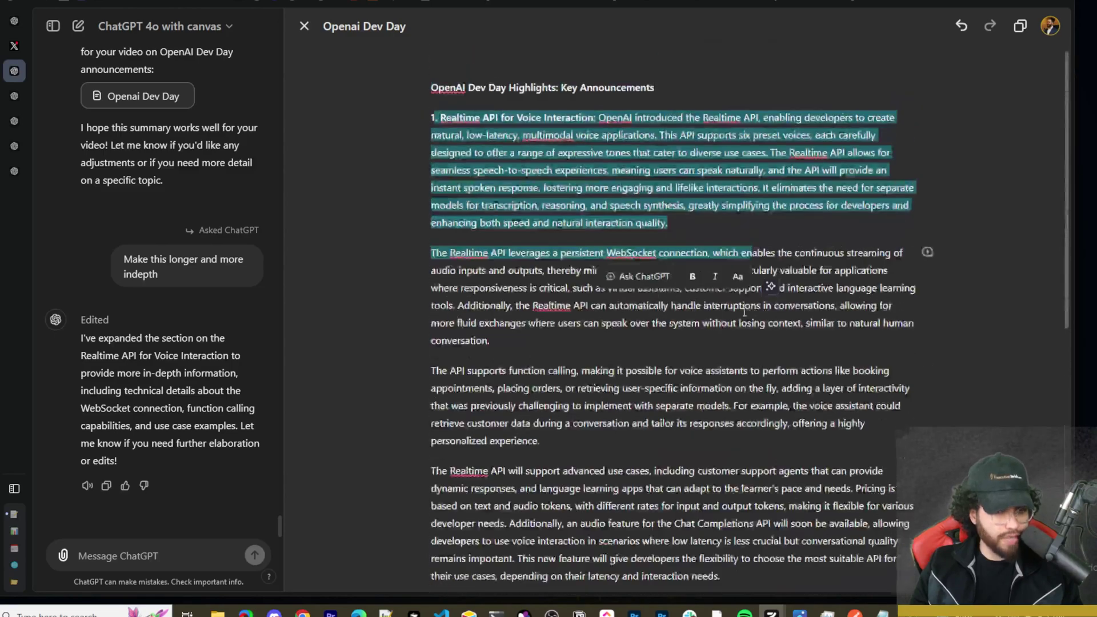
{"action": "left_click", "coordinate": [417, 254]}
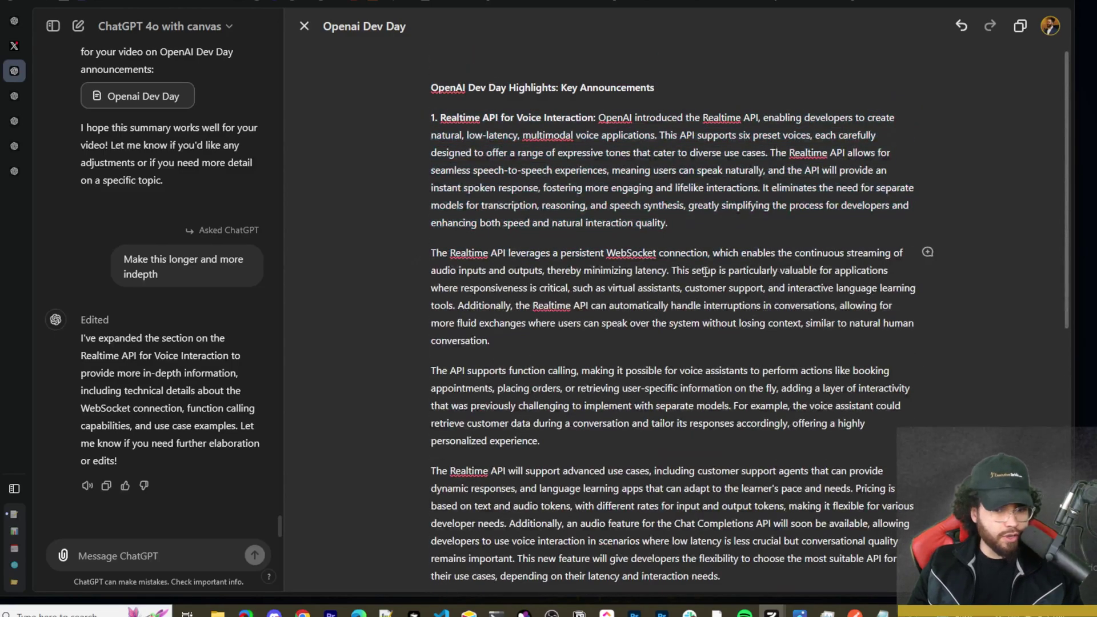
{"action": "scroll", "coordinate": [587, 280], "scroll_direction": "down", "scroll_amount": 3}
{"action": "scroll", "coordinate": [588, 280], "scroll_direction": "down", "scroll_amount": 2}
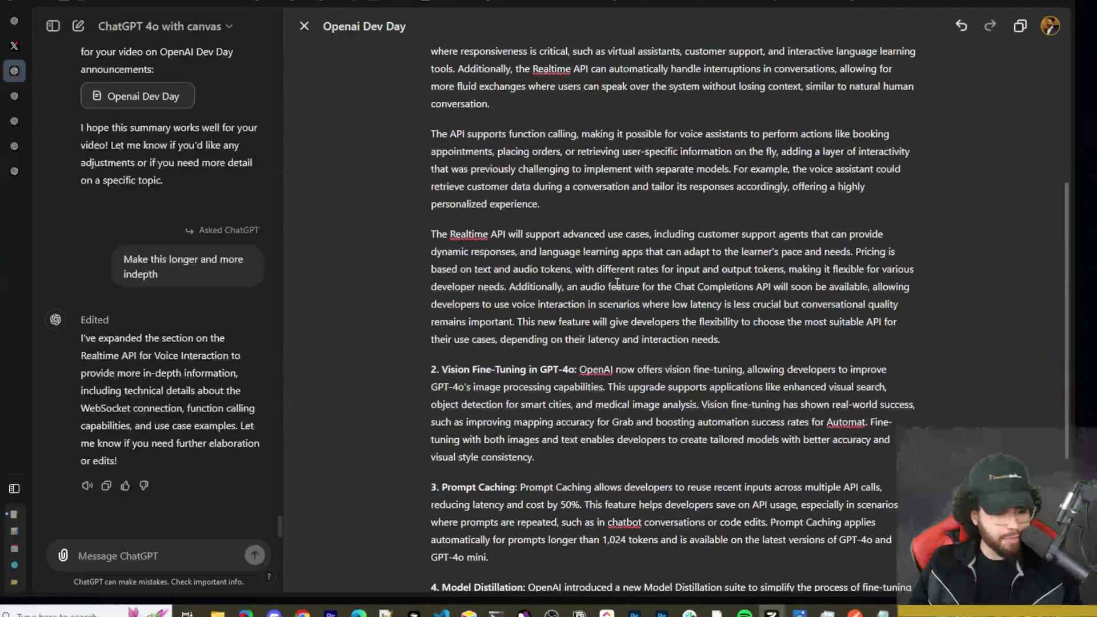
{"action": "left_click_drag", "start_coordinate": [1072, 343], "coordinate": [888, 343]}
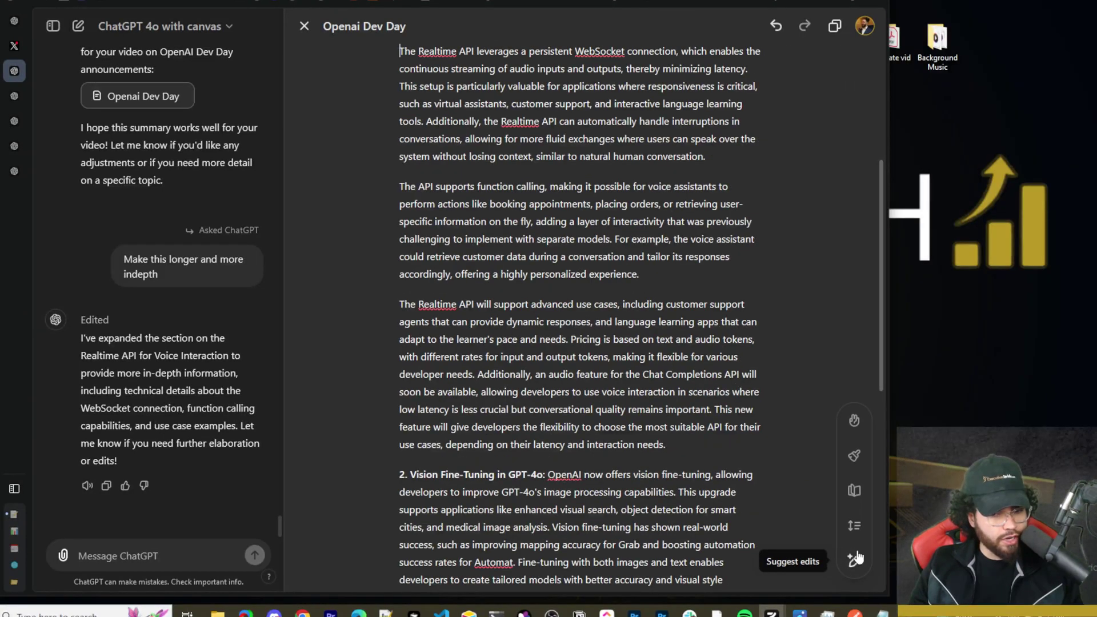
Run Suggest edits on the document and scroll through the resulting comments.
{"action": "left_click", "coordinate": [855, 560]}
{"action": "left_click", "coordinate": [854, 560]}
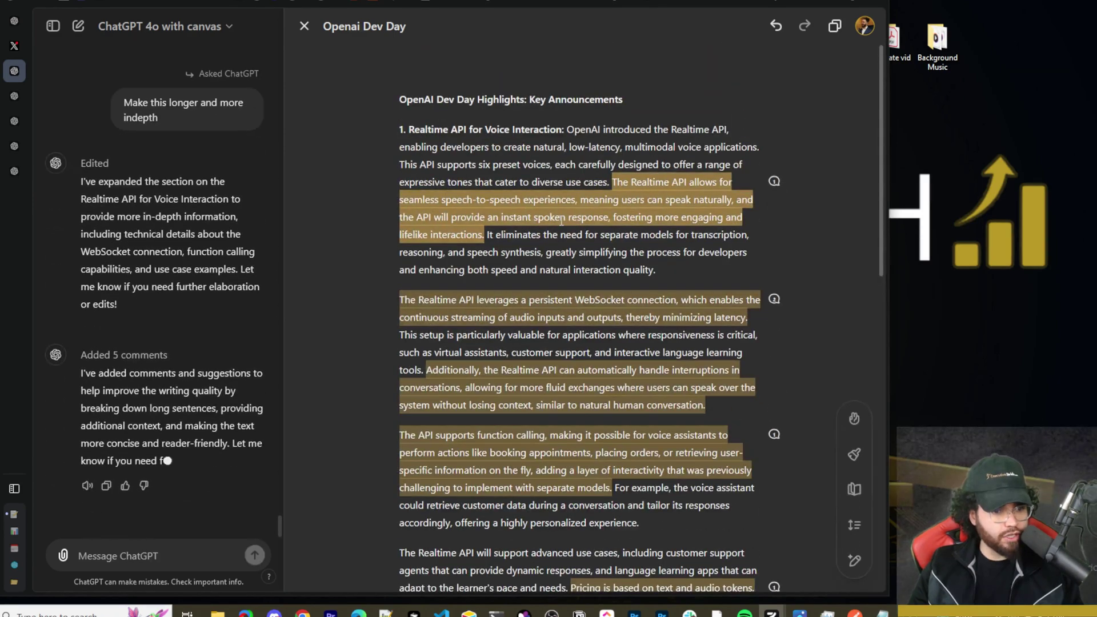
{"action": "scroll", "coordinate": [477, 258], "scroll_direction": "down", "scroll_amount": 10}
{"action": "scroll", "coordinate": [477, 259], "scroll_direction": "down", "scroll_amount": 2}
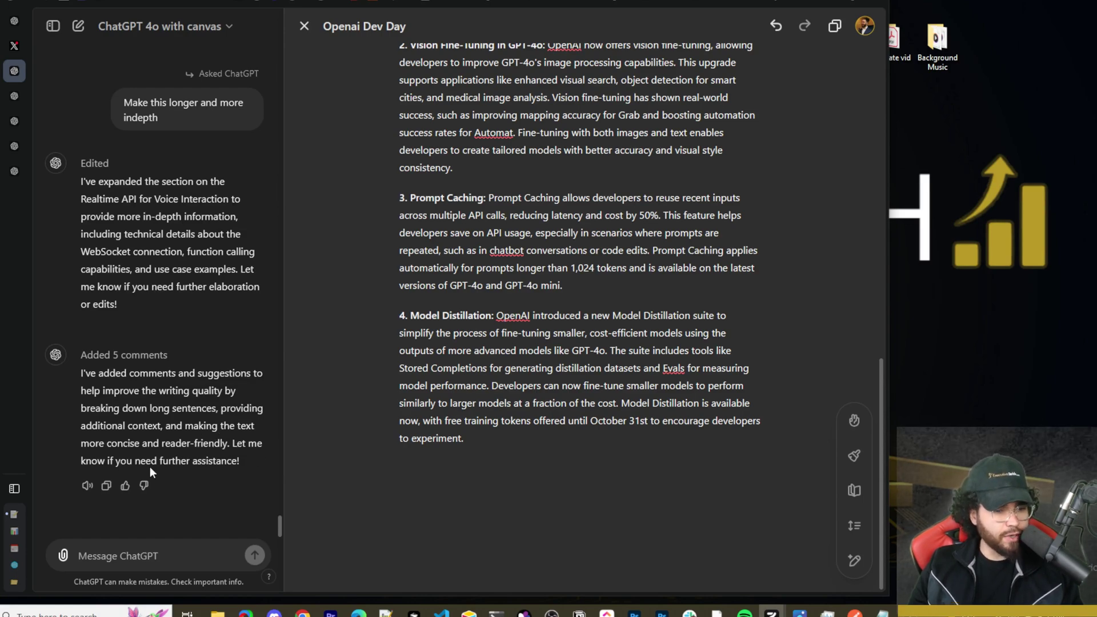
{"action": "scroll", "coordinate": [644, 474], "scroll_direction": "up", "scroll_amount": 5}
Apply the comment suggesting the long Realtime API WebSocket sentence be split in two.
{"action": "scroll", "coordinate": [644, 474], "scroll_direction": "up", "scroll_amount": 5}
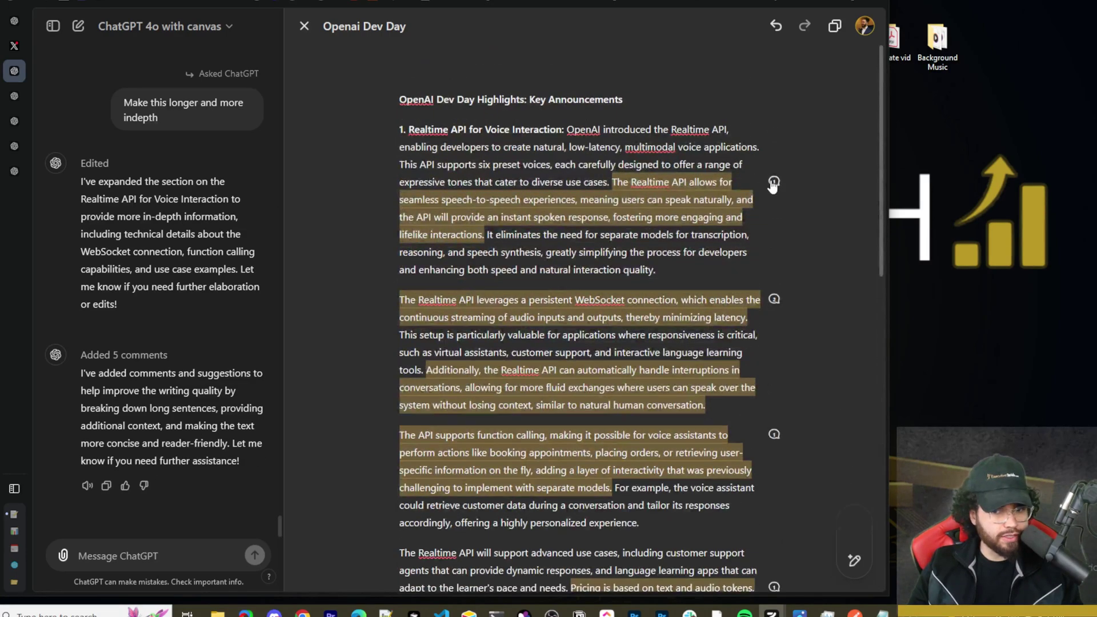
{"action": "left_click", "coordinate": [773, 184]}
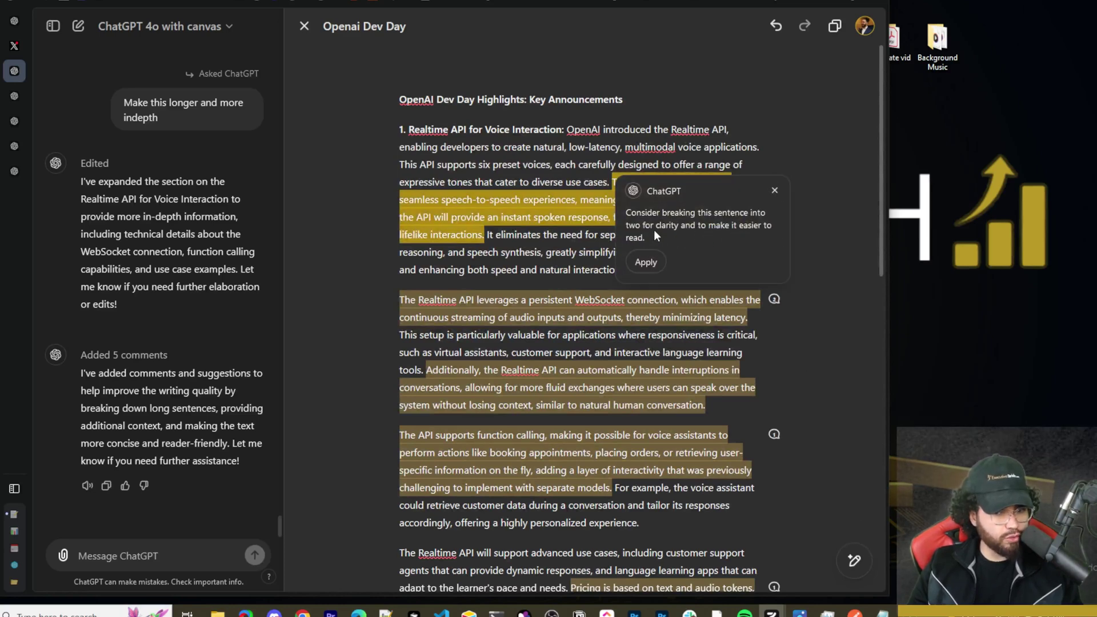
{"action": "left_click", "coordinate": [646, 263]}
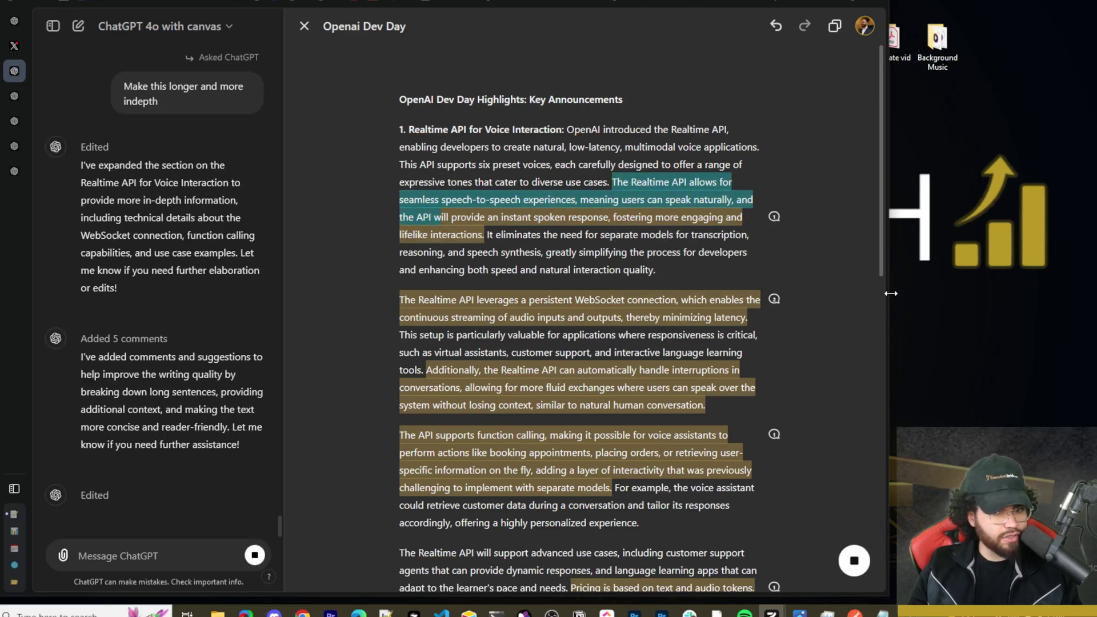
Apply the suggestion to briefly explain what a WebSocket connection is.
{"action": "left_click_drag", "start_coordinate": [891, 293], "coordinate": [995, 294]}
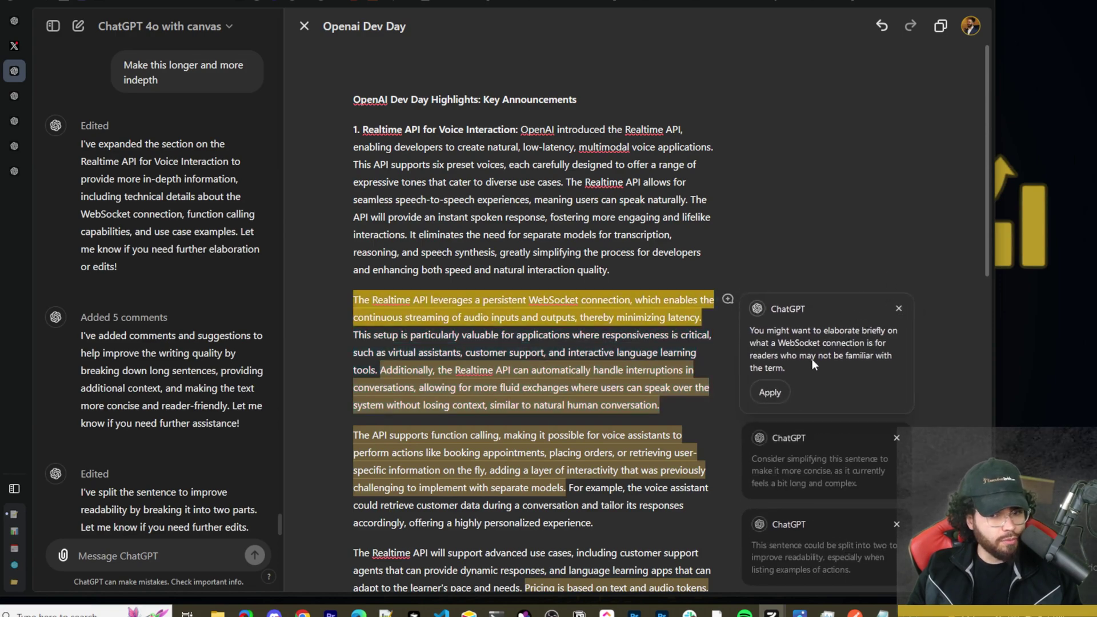
{"action": "scroll", "coordinate": [798, 363], "scroll_direction": "down", "scroll_amount": 2}
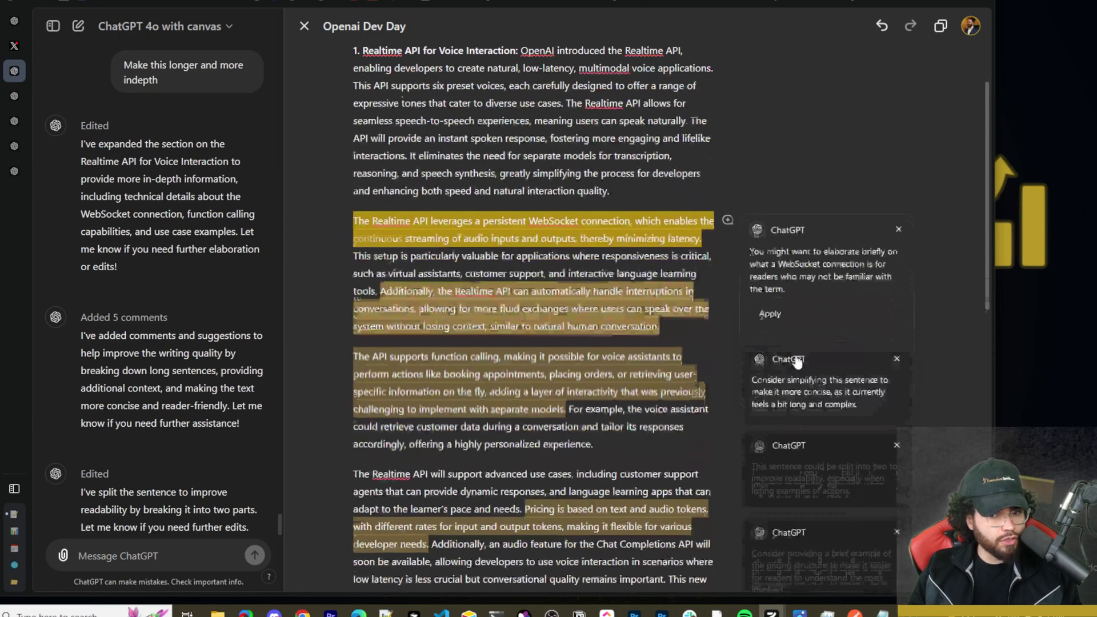
{"action": "left_click", "coordinate": [769, 314]}
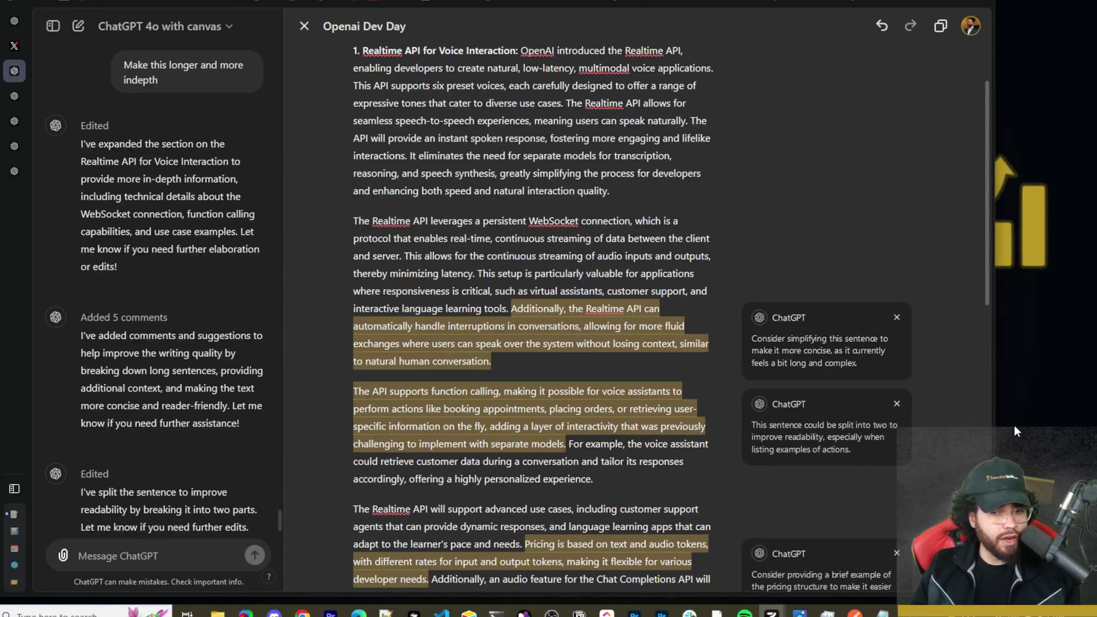
{"action": "scroll", "coordinate": [798, 345], "scroll_direction": "down", "scroll_amount": 5}
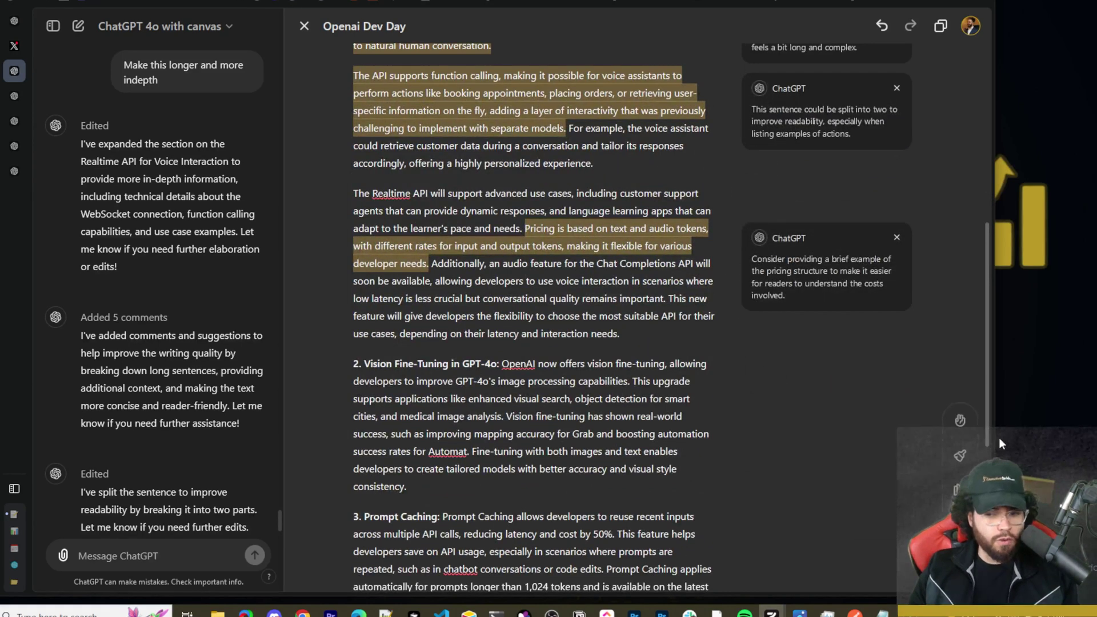
{"action": "left_click_drag", "start_coordinate": [994, 438], "coordinate": [877, 438]}
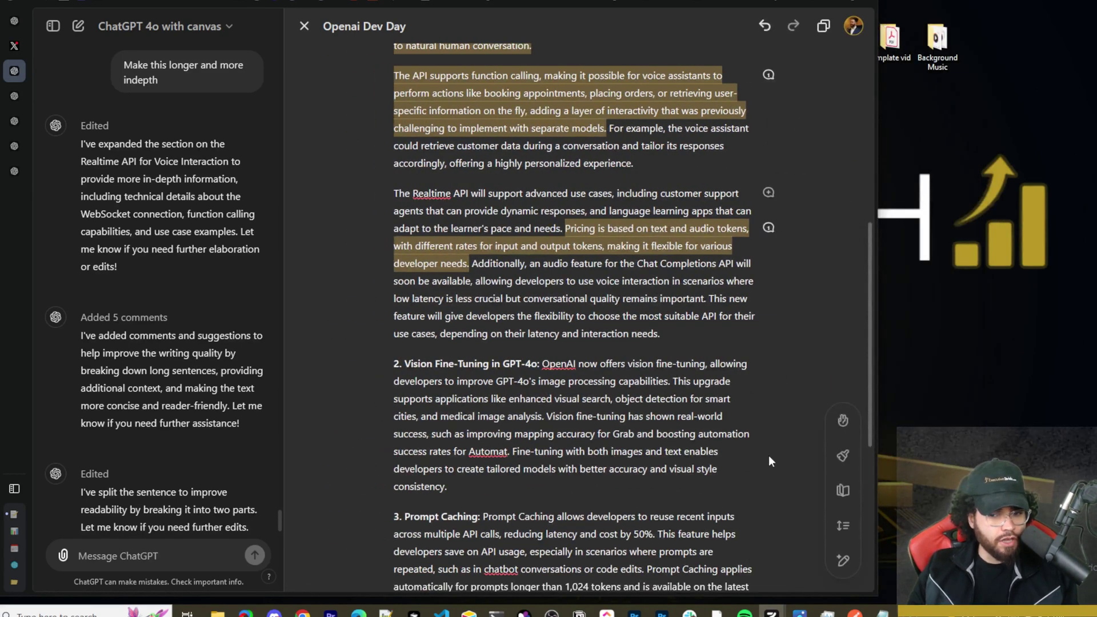
Shorten the Openai Dev Day document by setting Adjust length to Shorter.
{"action": "left_click", "coordinate": [836, 530]}
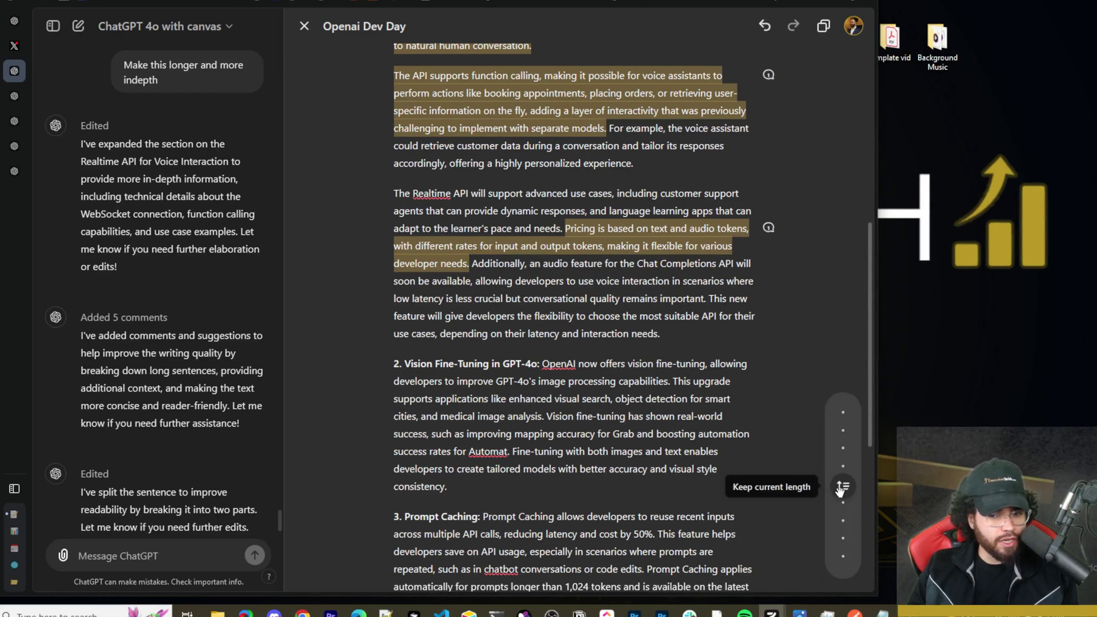
{"action": "left_click_drag", "start_coordinate": [839, 490], "coordinate": [839, 532]}
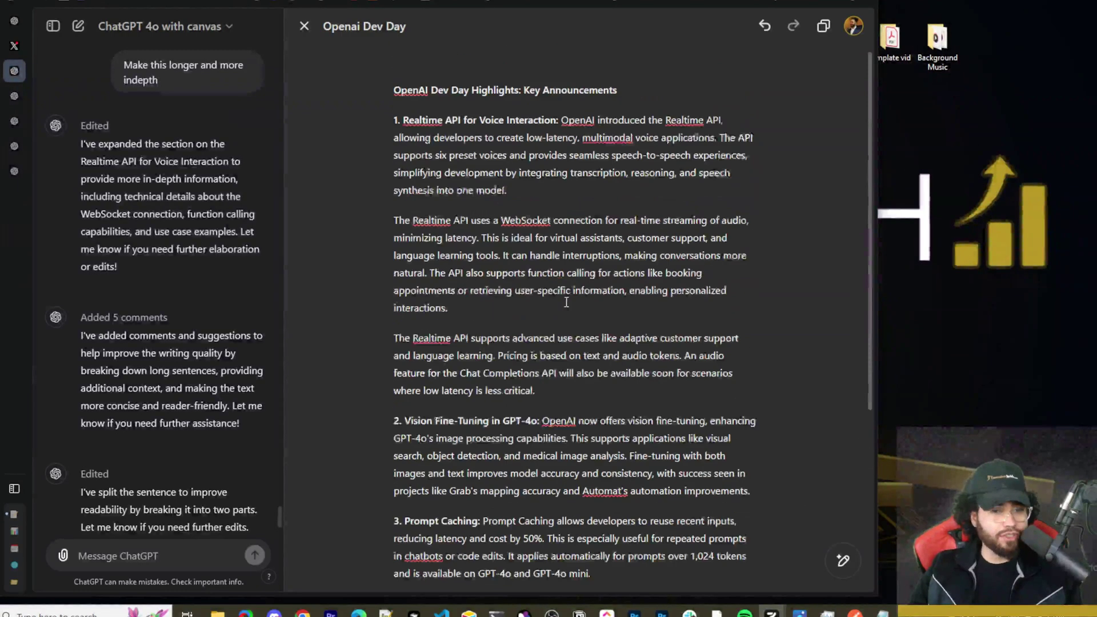
{"action": "scroll", "coordinate": [796, 355], "scroll_direction": "down", "scroll_amount": 3}
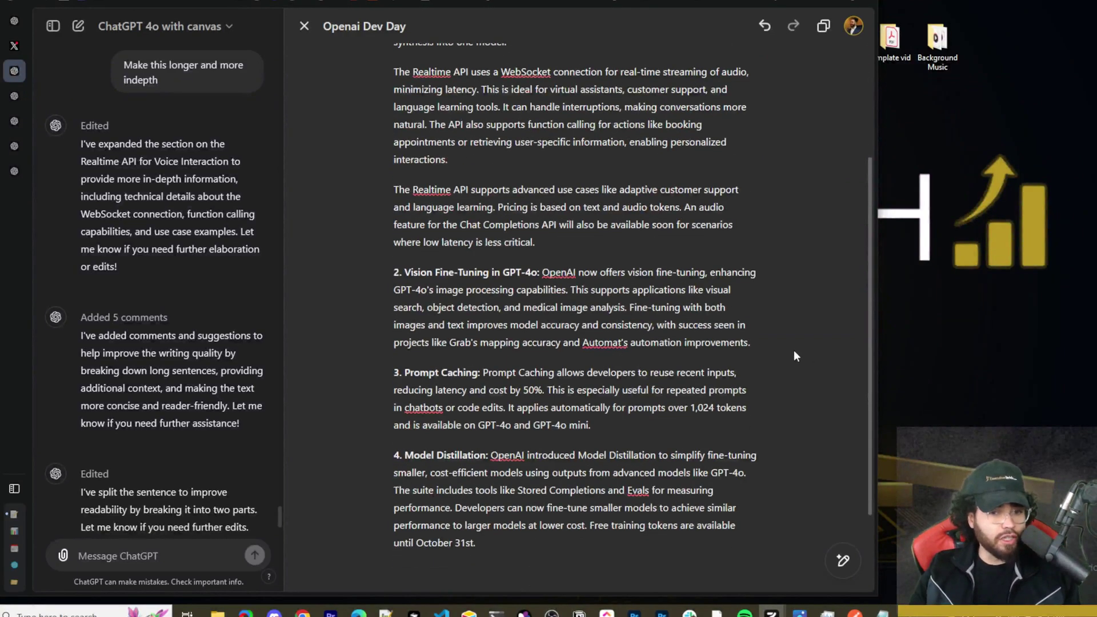
{"action": "scroll", "coordinate": [794, 355], "scroll_direction": "down", "scroll_amount": 2}
Raise the document's reading level to graduate-school, sophisticated language.
{"action": "mouse_move", "coordinate": [843, 527]}
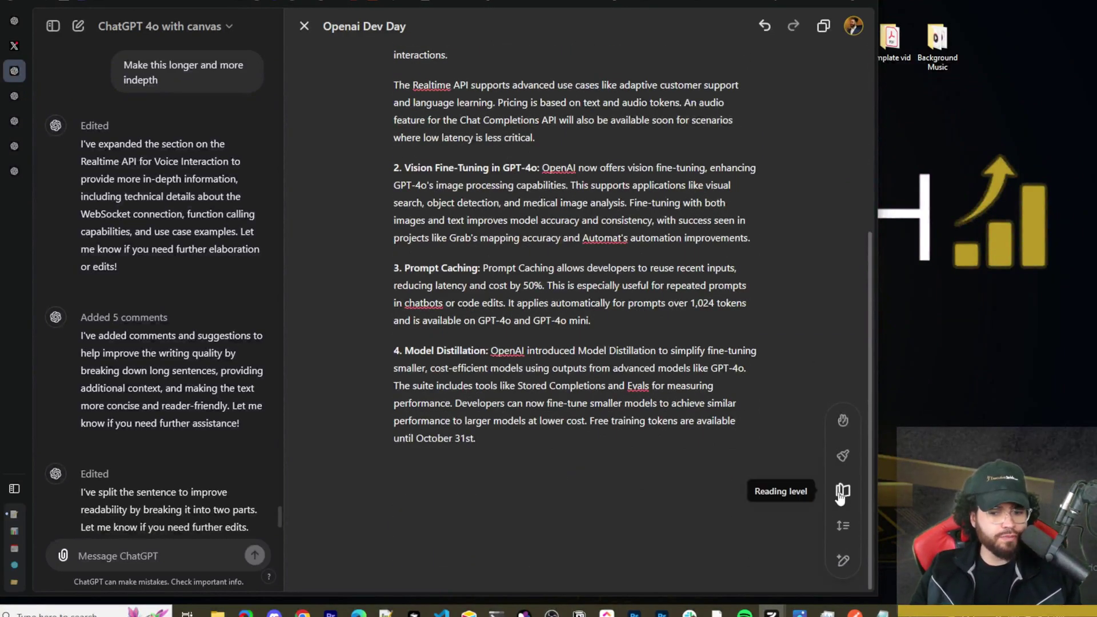
{"action": "left_click", "coordinate": [841, 493]}
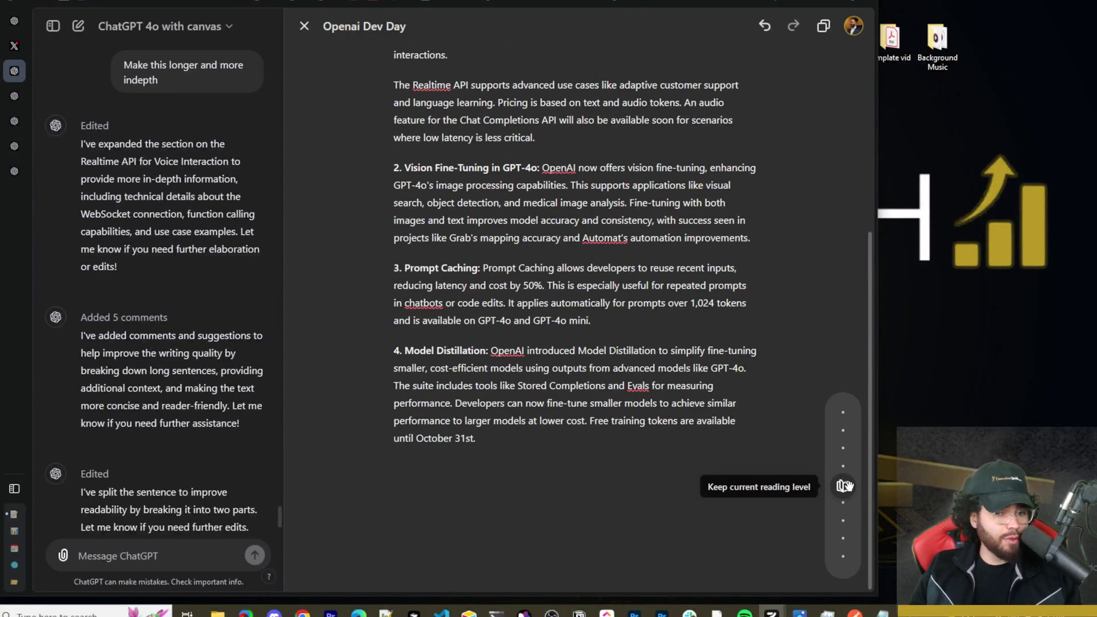
{"action": "left_click_drag", "start_coordinate": [846, 486], "coordinate": [858, 385]}
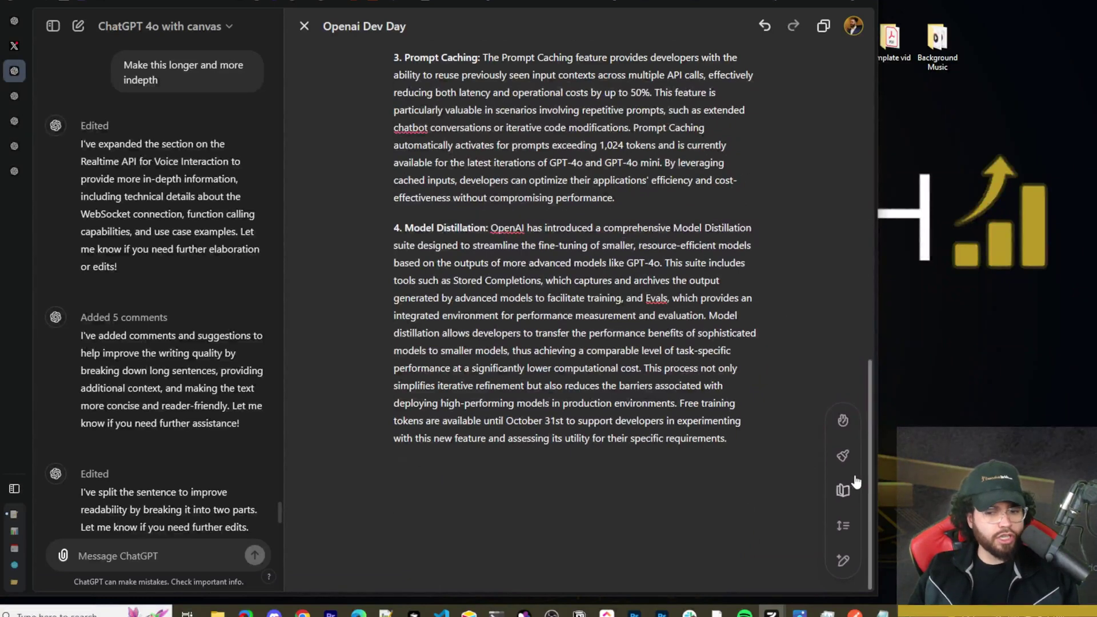
Apply Add final polish to the Dev Day document, then add emojis to its headings and paragraphs.
{"action": "left_click", "coordinate": [843, 458]}
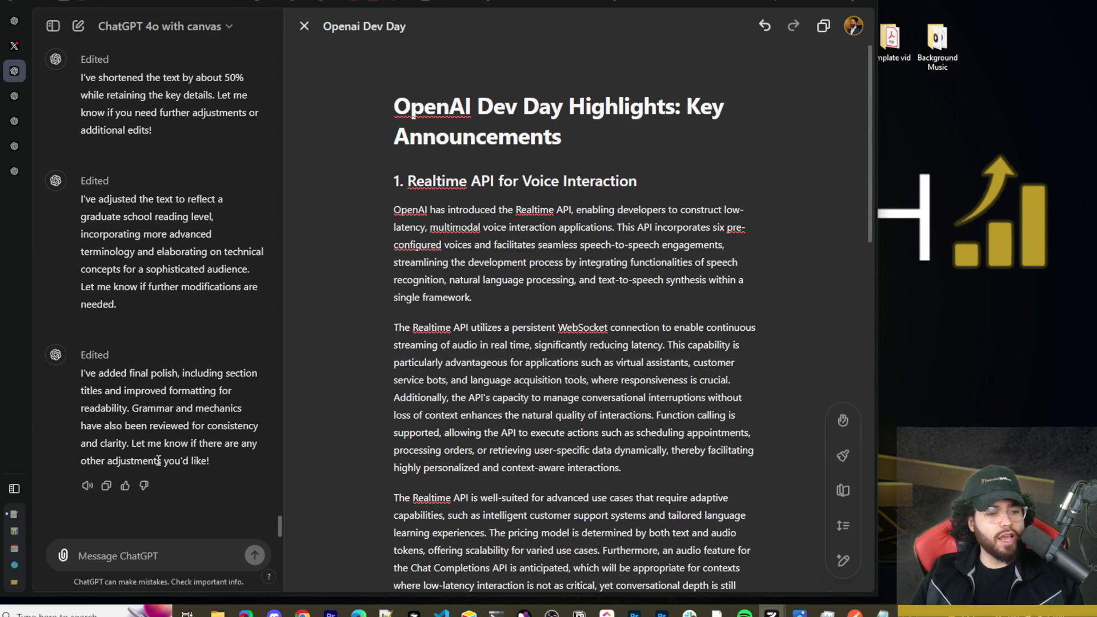
{"action": "scroll", "coordinate": [854, 423], "scroll_direction": "down", "scroll_amount": 1}
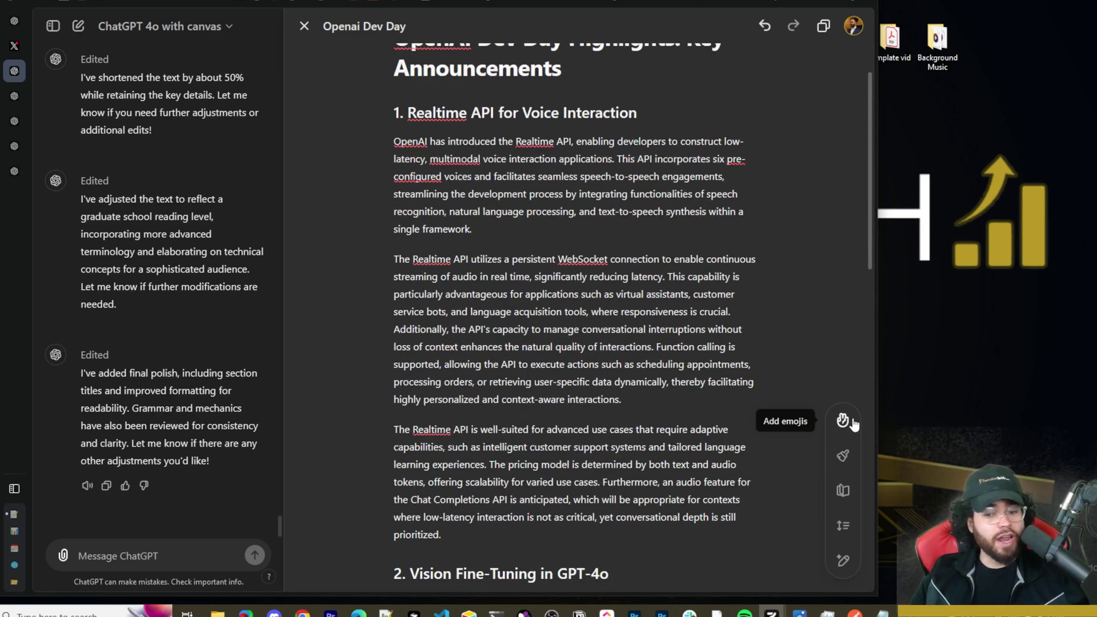
{"action": "left_click", "coordinate": [850, 421]}
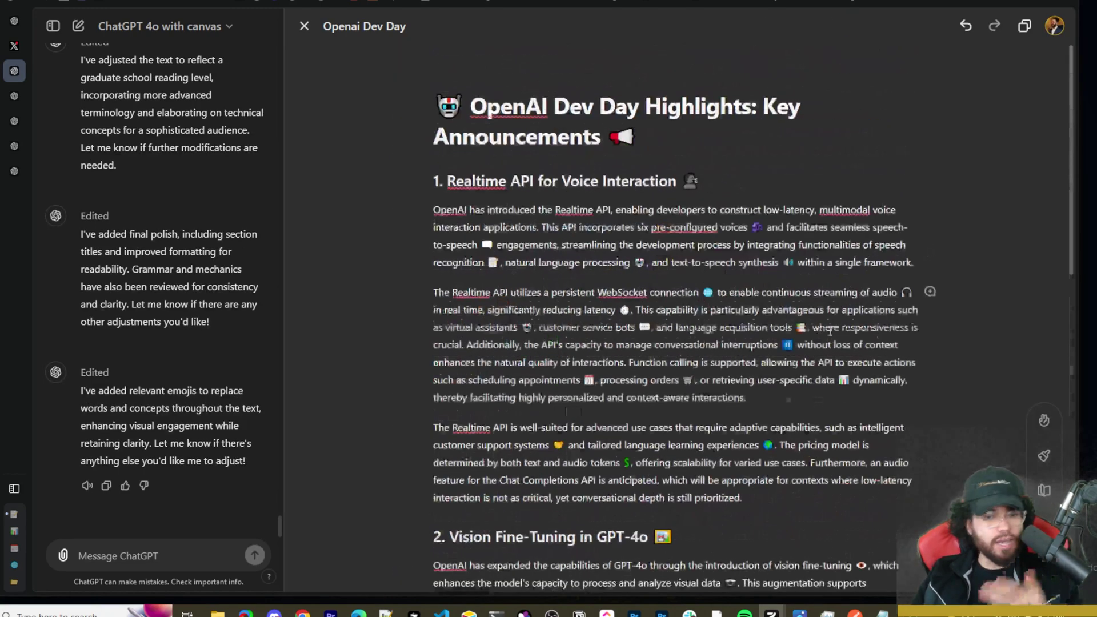
{"action": "scroll", "coordinate": [829, 330], "scroll_direction": "down", "scroll_amount": 10}
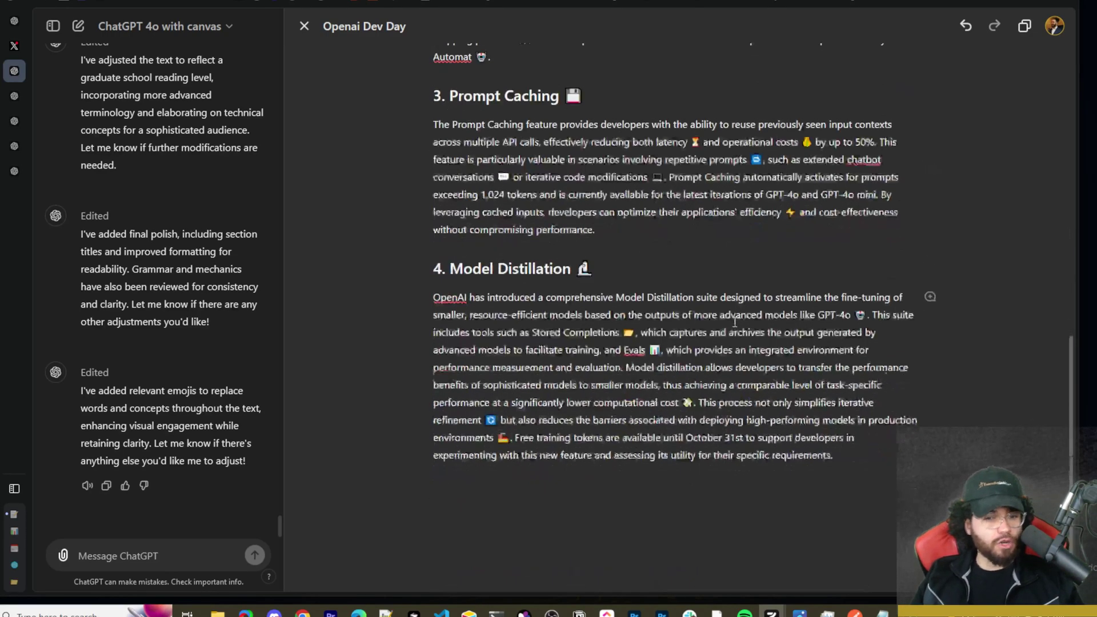
{"action": "left_click", "coordinate": [598, 229]}
{"action": "type", "text": "H SHDAISJDFLAKSHD"}
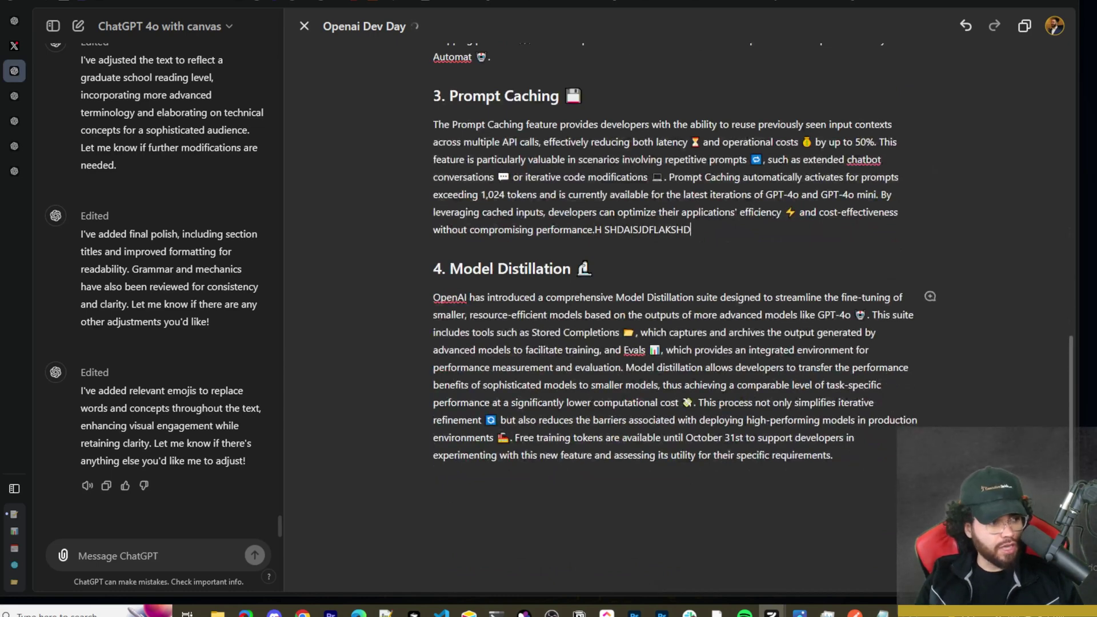
{"action": "type", "text": "F;ADKDJFKDJJDDJJDDJDJDJDD.D"}
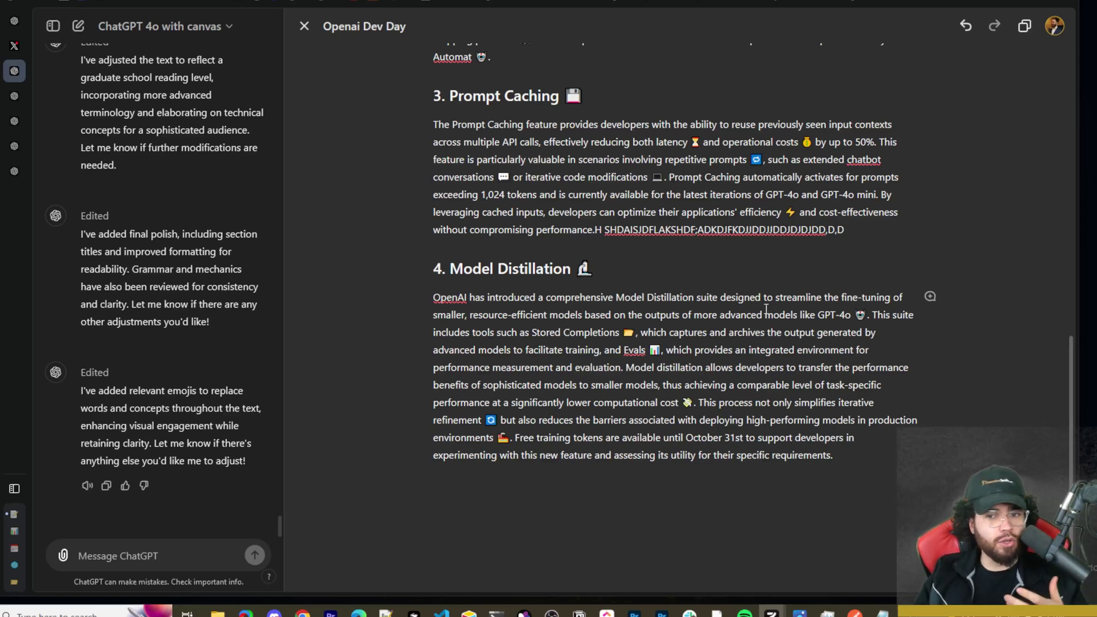
{"action": "left_click_drag", "start_coordinate": [857, 231], "coordinate": [595, 231]}
{"action": "key", "text": "BackSpace"}
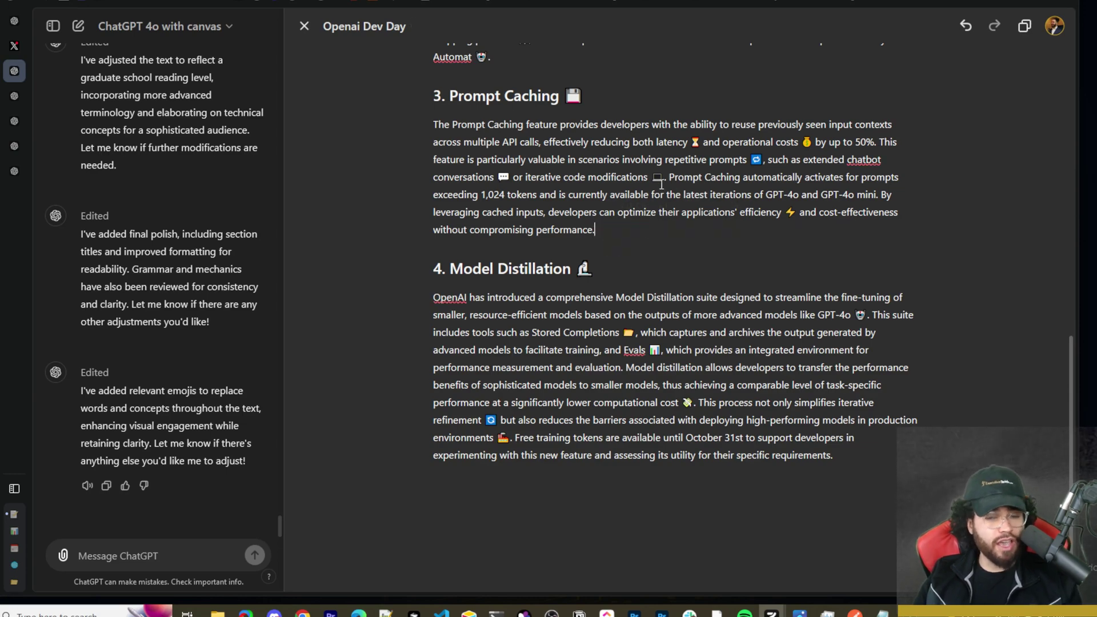
{"action": "scroll", "coordinate": [407, 126], "scroll_direction": "up", "scroll_amount": 10}
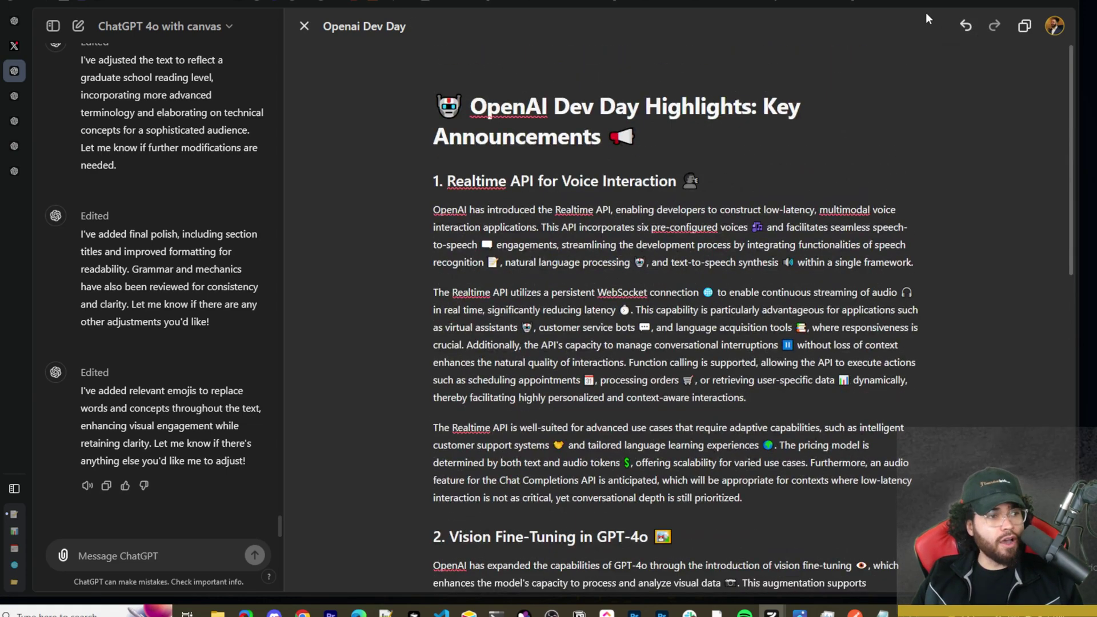
Compare with the previous version, return to the latest, copy the document, and close the canvas.
{"action": "left_click", "coordinate": [964, 28]}
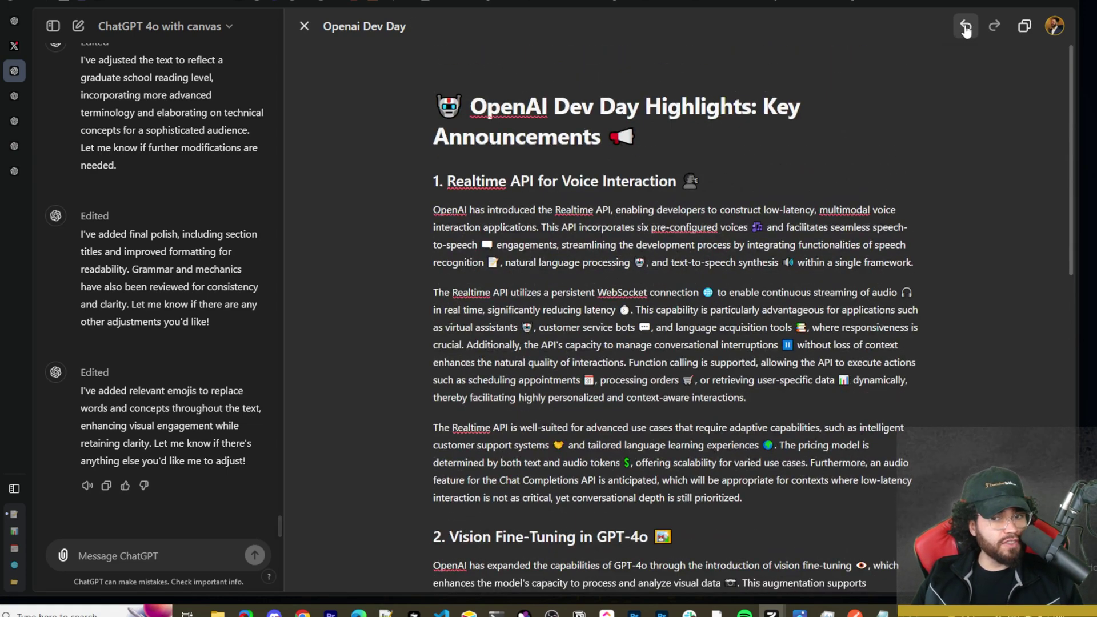
{"action": "left_click", "coordinate": [995, 30]}
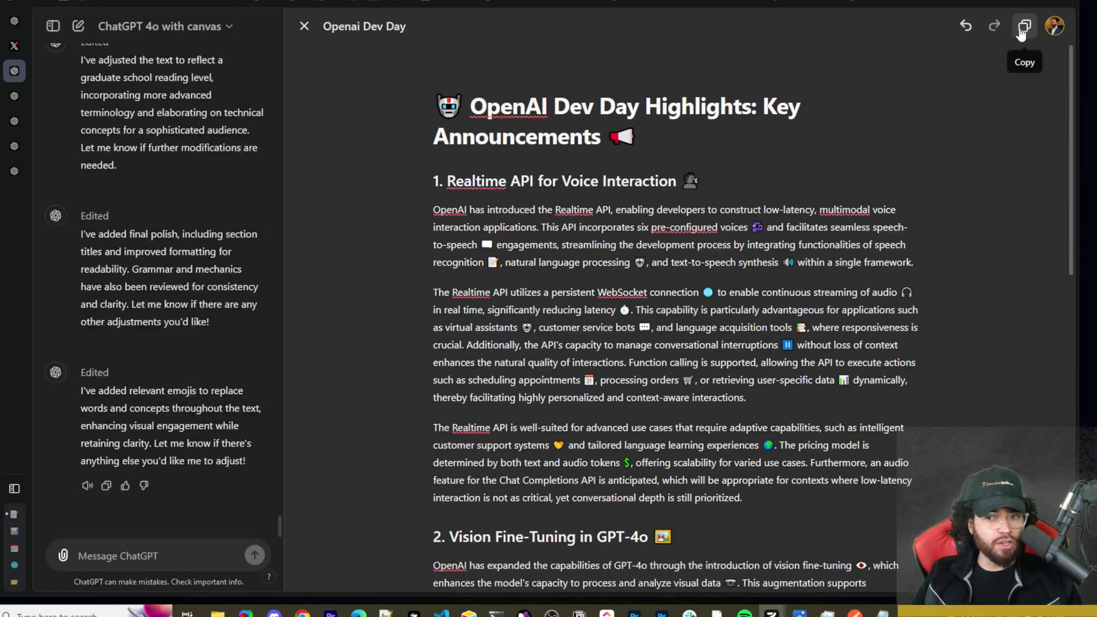
{"action": "left_click", "coordinate": [1020, 32]}
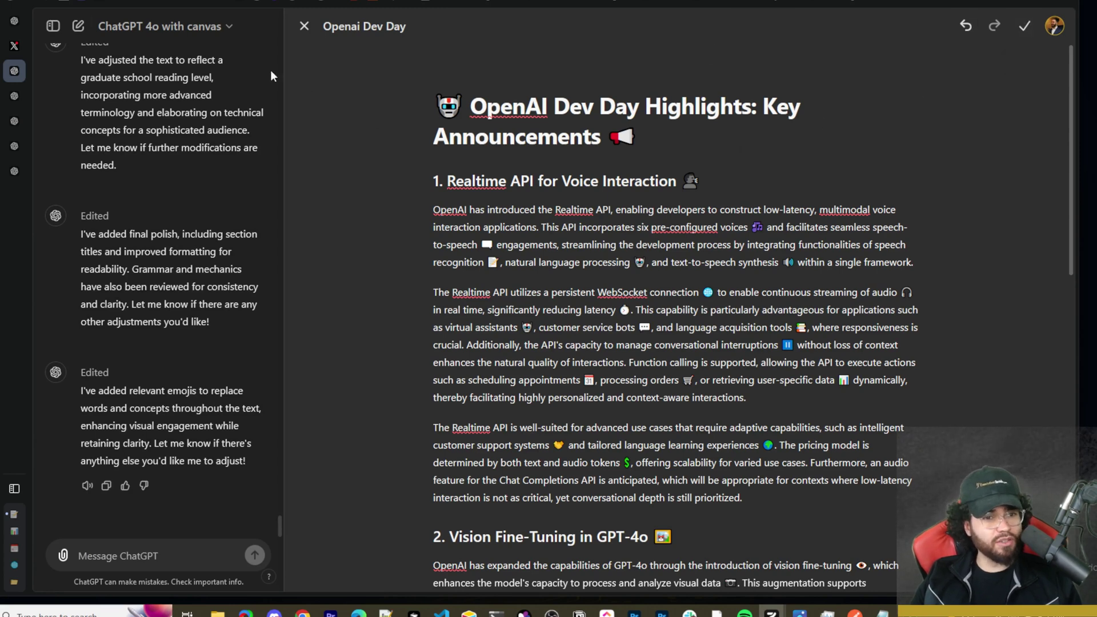
{"action": "left_click", "coordinate": [304, 26]}
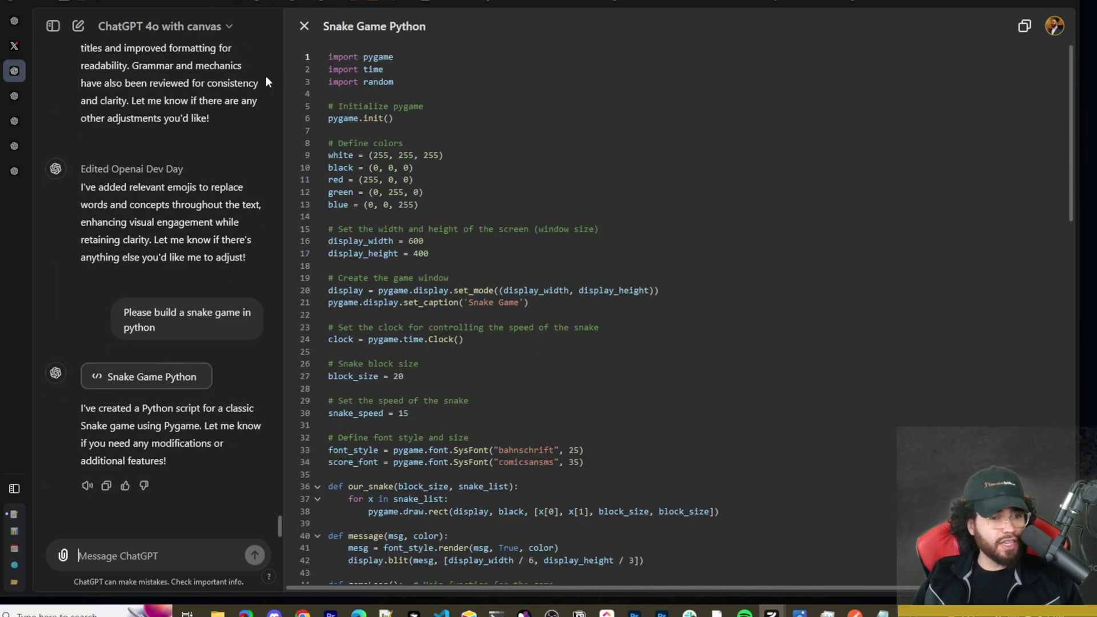
{"action": "scroll", "coordinate": [444, 235], "scroll_direction": "down", "scroll_amount": 8}
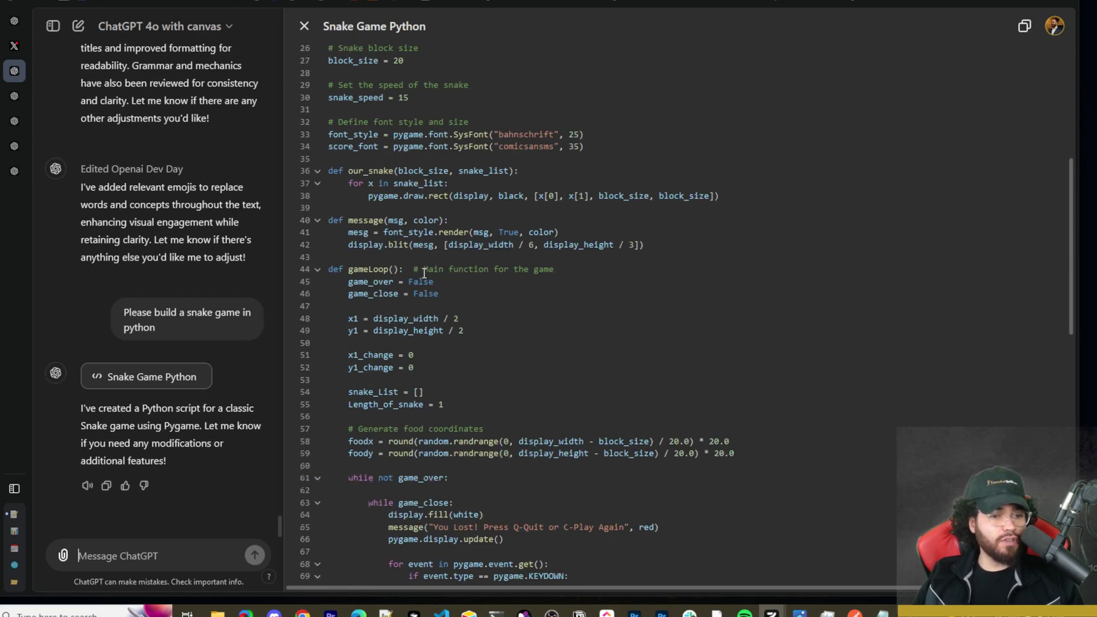
{"action": "scroll", "coordinate": [372, 247], "scroll_direction": "up", "scroll_amount": 3}
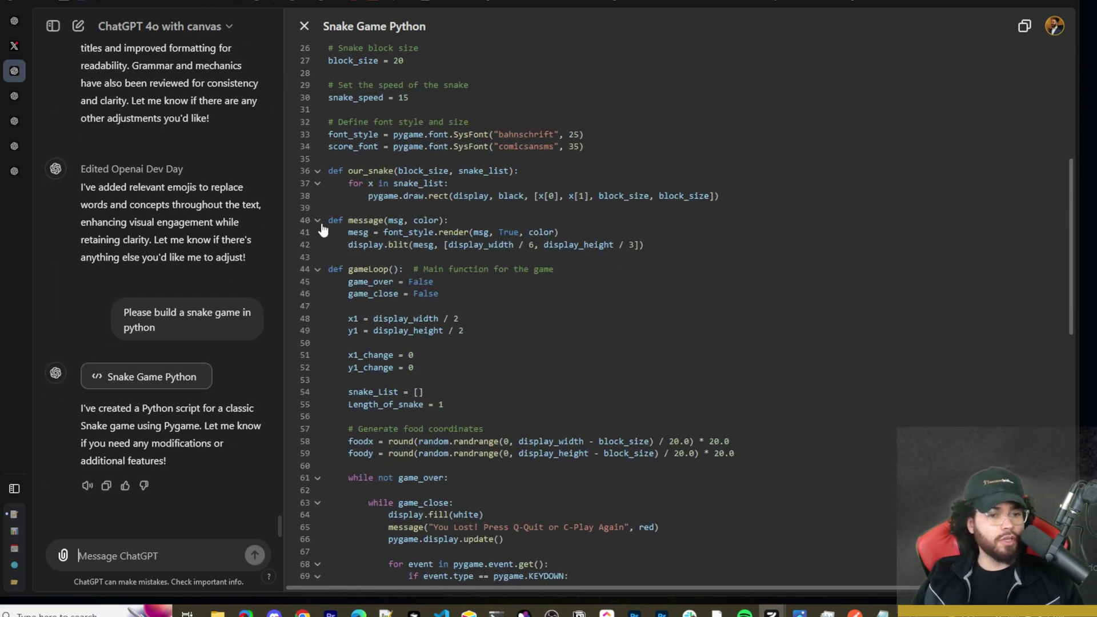
{"action": "left_click", "coordinate": [318, 221]}
{"action": "left_click", "coordinate": [318, 222]}
{"action": "left_click", "coordinate": [317, 221]}
{"action": "left_click", "coordinate": [318, 223]}
{"action": "left_click", "coordinate": [317, 271]}
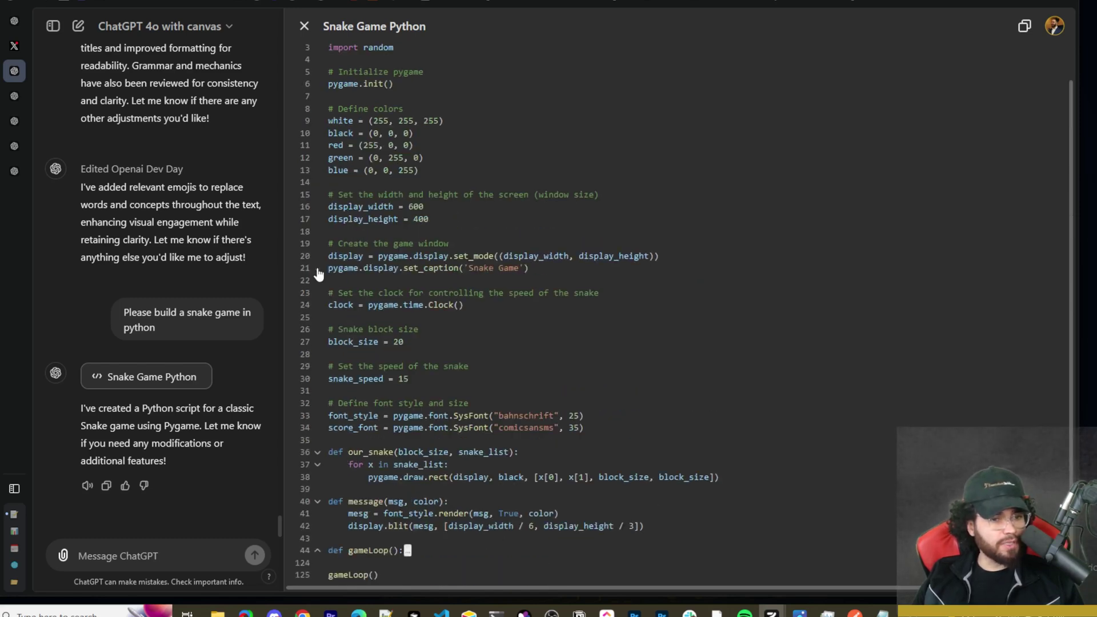
{"action": "left_click", "coordinate": [318, 452]}
{"action": "left_click", "coordinate": [318, 503]}
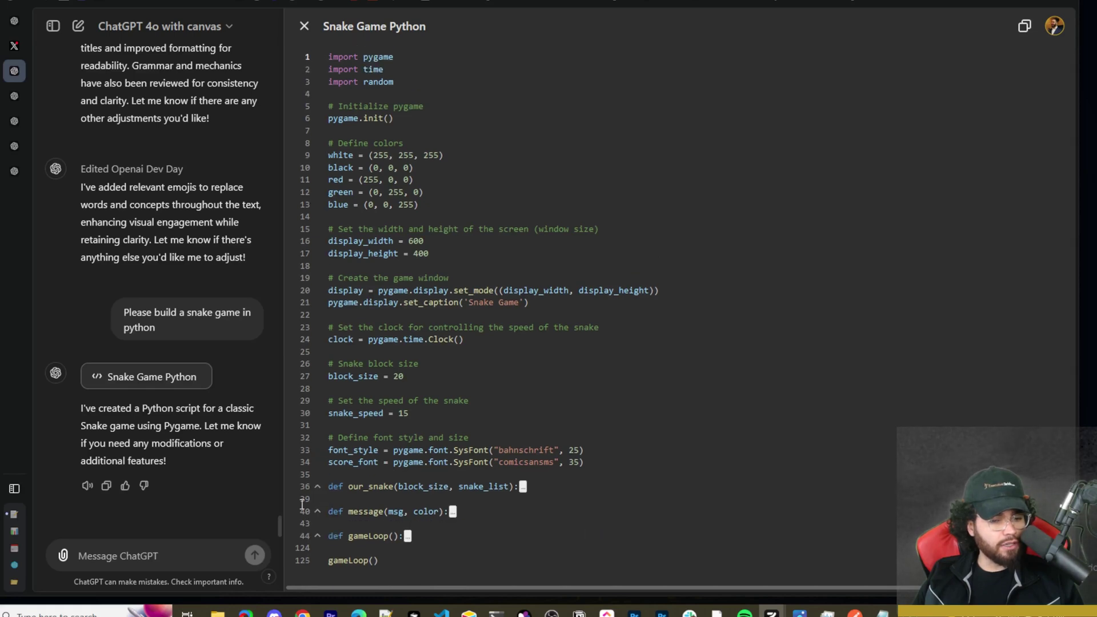
{"action": "left_click", "coordinate": [318, 536]}
{"action": "scroll", "coordinate": [487, 354], "scroll_direction": "down", "scroll_amount": 5}
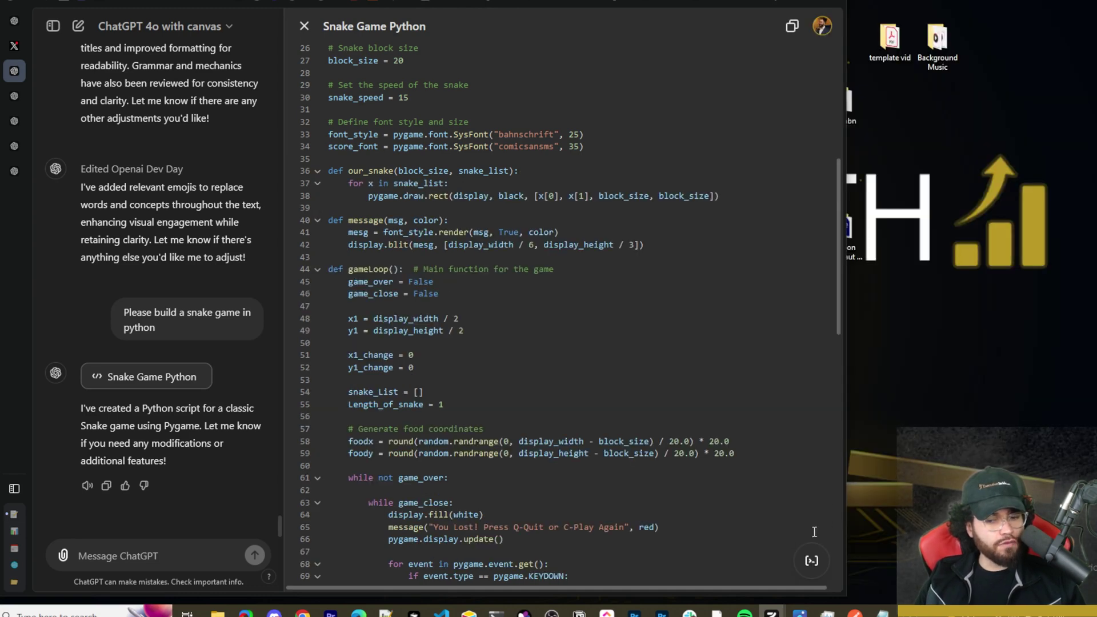
Run a code review on the snake game script, then narrow the browser window to reveal the desktop.
{"action": "mouse_move", "coordinate": [814, 557]}
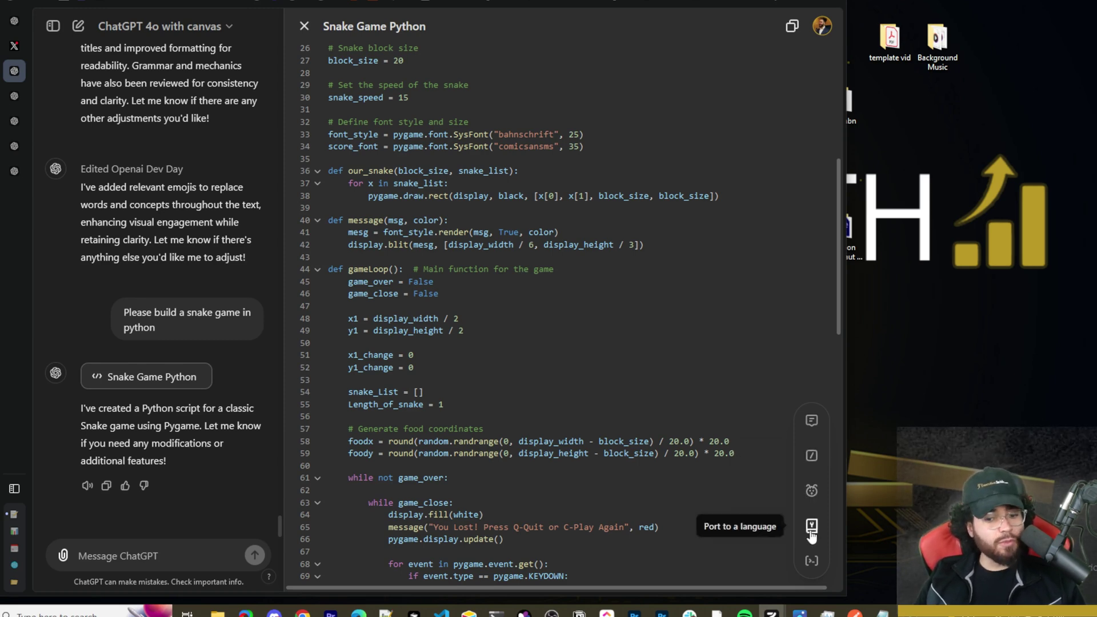
{"action": "left_click", "coordinate": [811, 565]}
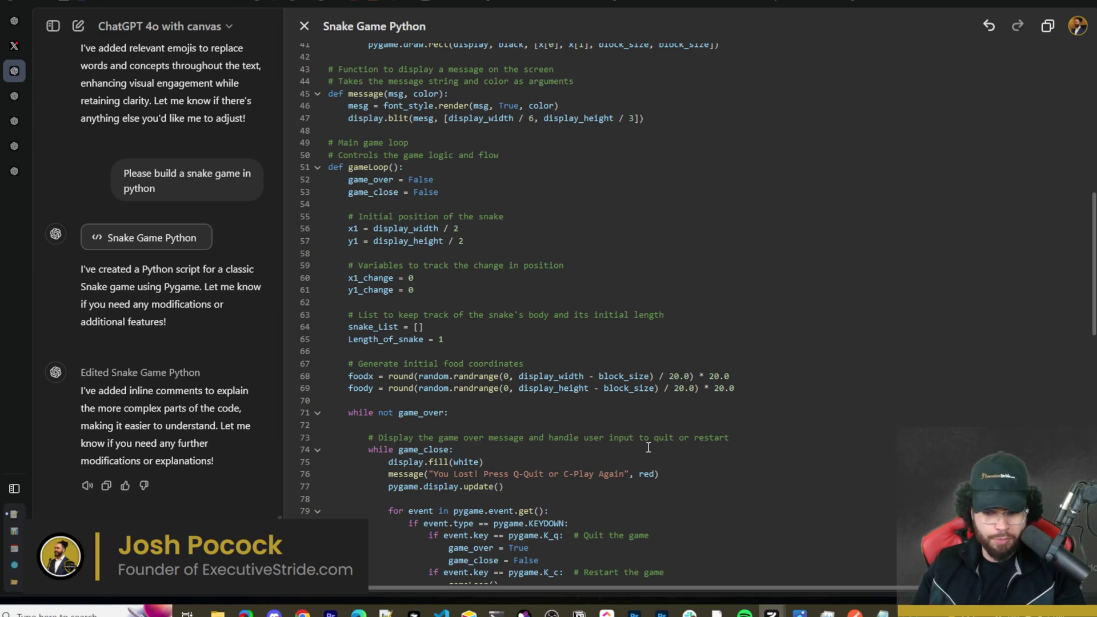
{"action": "left_click_drag", "start_coordinate": [1041, 425], "coordinate": [960, 429]}
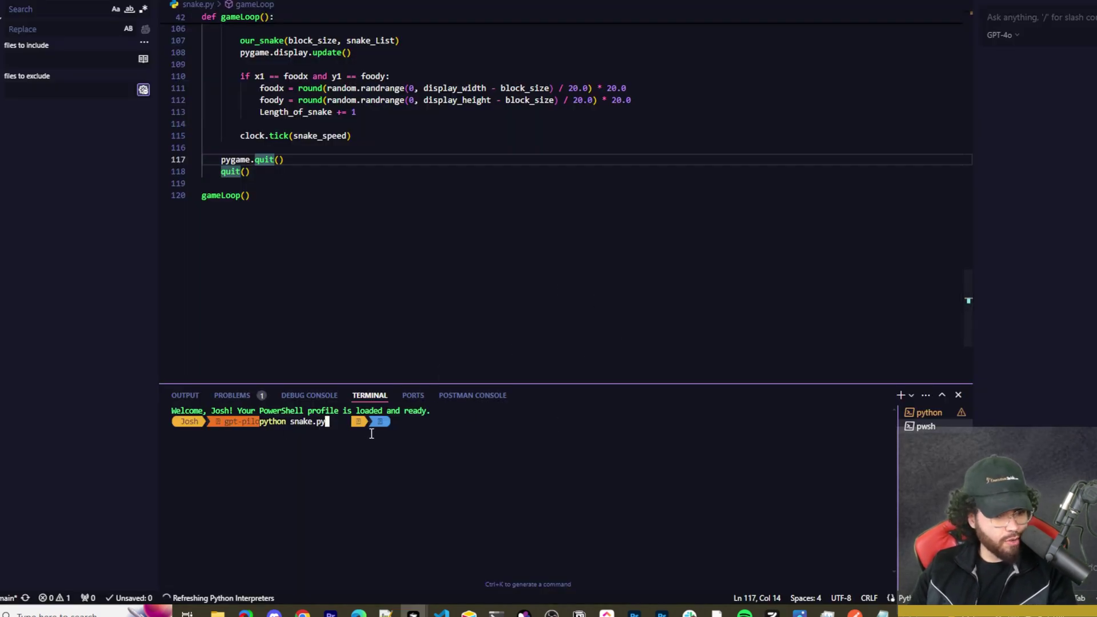
Run python snake.py and move the Snake Game window higher on screen.
{"action": "key", "text": "Return"}
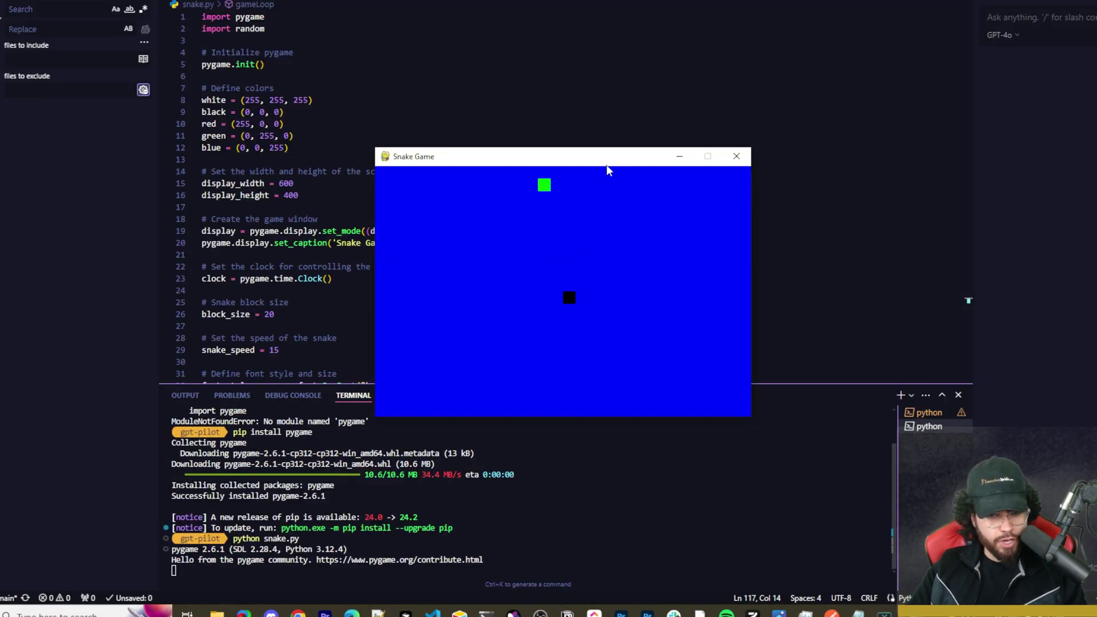
{"action": "left_click_drag", "start_coordinate": [605, 160], "coordinate": [609, 88]}
{"action": "key", "text": "Up"}
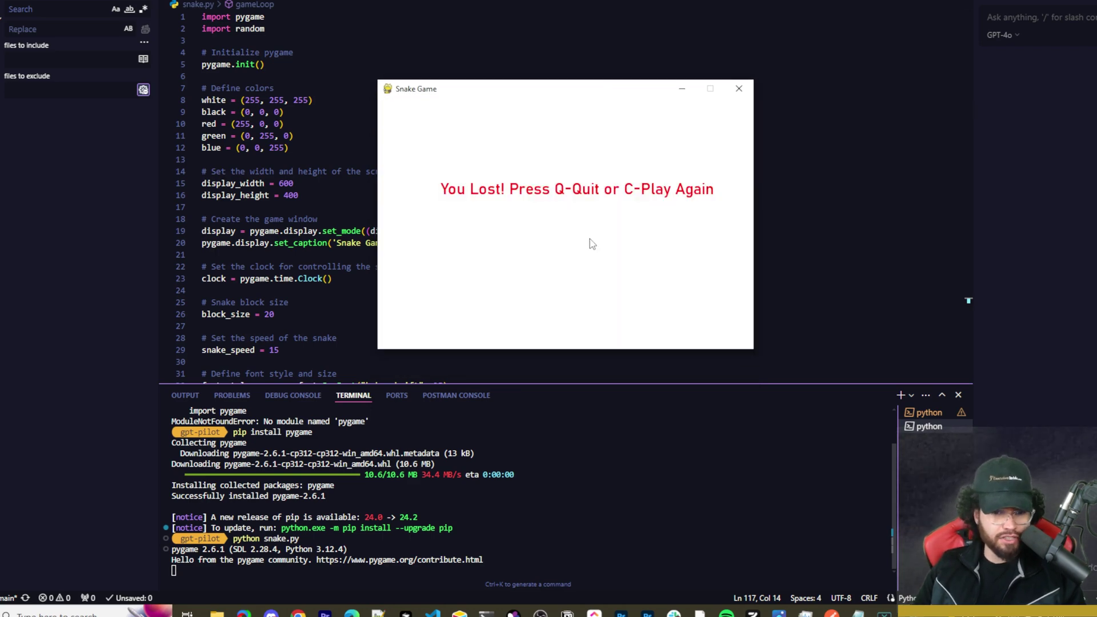
Restart with C and steer the snake with arrow keys toward the green food.
{"action": "key", "text": "c"}
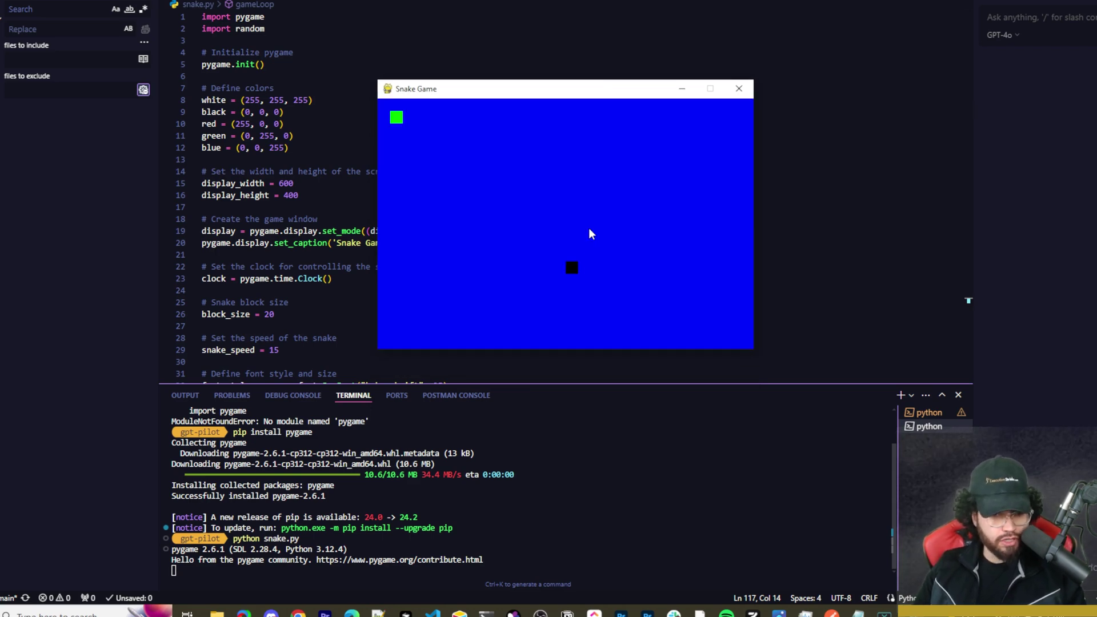
{"action": "key", "text": "c"}
{"action": "key", "text": "Up"}
{"action": "key", "text": "Right"}
{"action": "key", "text": "Up"}
{"action": "key", "text": "Left"}
{"action": "key", "text": "Down"}
{"action": "key", "text": "Right"}
{"action": "key", "text": "Up"}
{"action": "key", "text": "Left"}
{"action": "key", "text": "Up"}
{"action": "key", "text": "Right"}
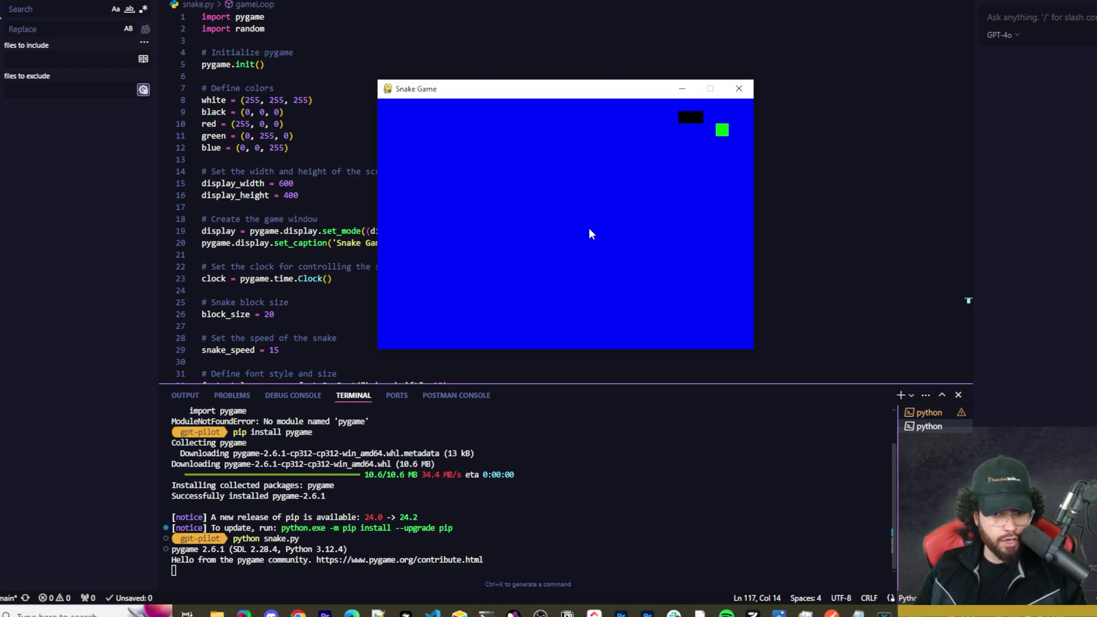
{"action": "key", "text": "Down"}
Keep steering the snake around the play field, eating food so it grows.
{"action": "key", "text": "Left"}
{"action": "key", "text": "Up"}
{"action": "key", "text": "Left"}
{"action": "key", "text": "Down"}
{"action": "key", "text": "Right"}
{"action": "key", "text": "Up"}
{"action": "key", "text": "Right"}
{"action": "key", "text": "Down"}
{"action": "key", "text": "Left"}
{"action": "key", "text": "Down"}
{"action": "key", "text": "Right"}
{"action": "key", "text": "Up"}
{"action": "key", "text": "Left"}
{"action": "key", "text": "Right"}
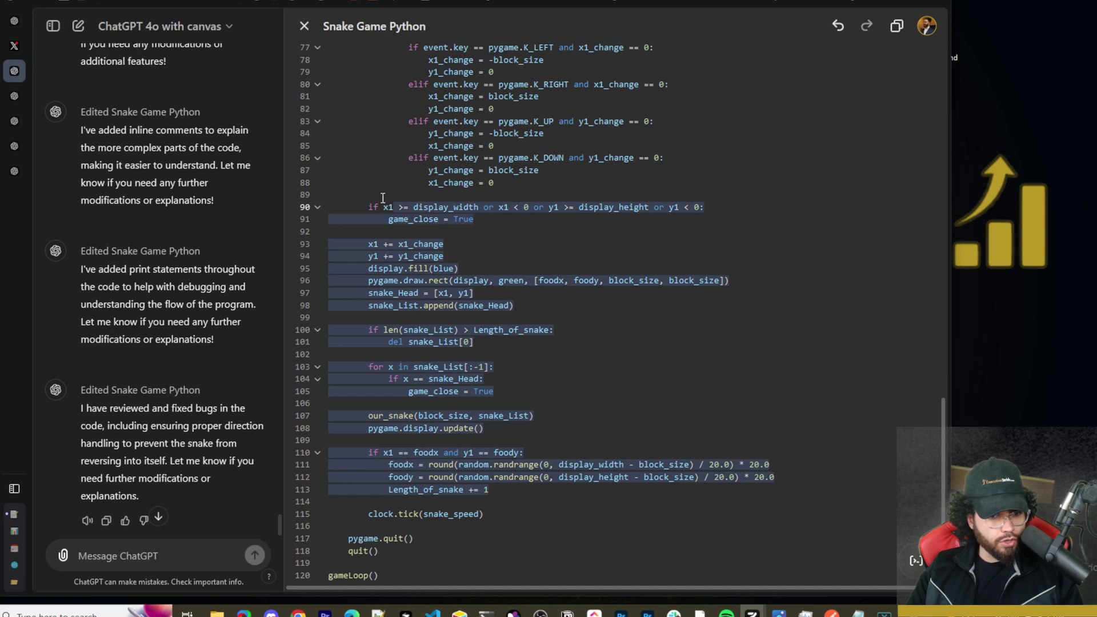
Select the lower game-loop code and request a review, producing five comments like renaming 'snake_List'.
{"action": "left_click_drag", "start_coordinate": [343, 208], "coordinate": [314, 103]}
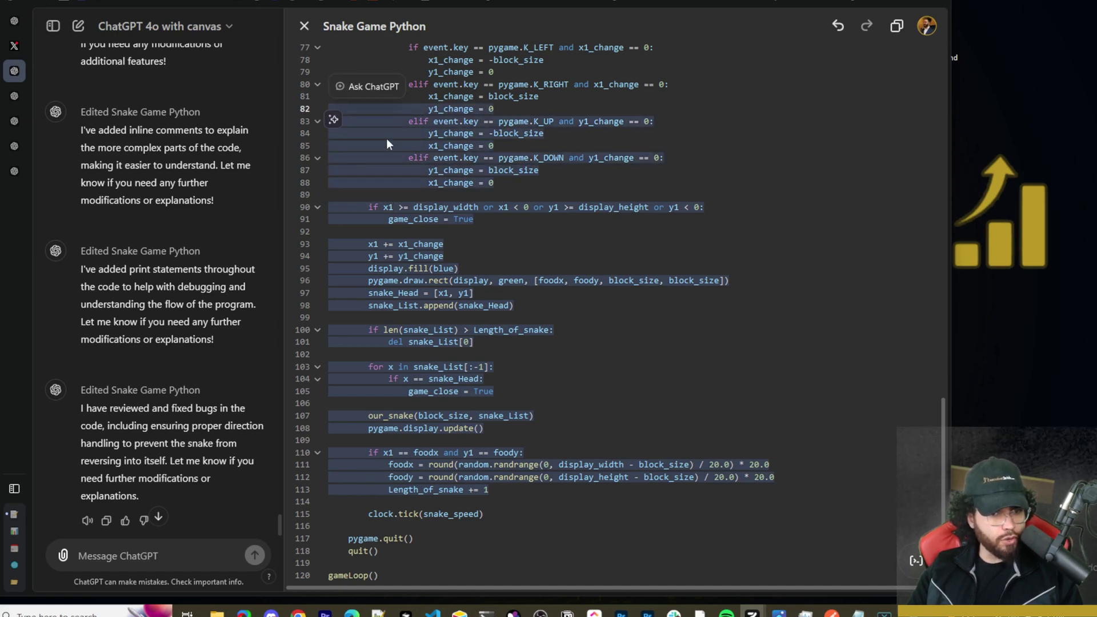
{"action": "left_click", "coordinate": [376, 90]}
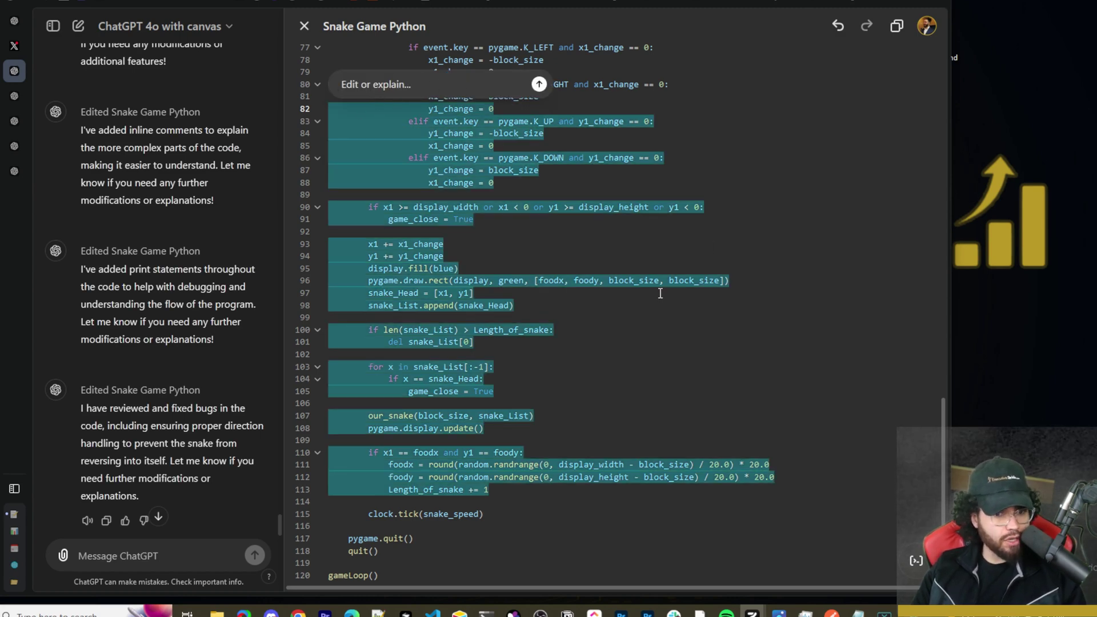
{"action": "left_click", "coordinate": [917, 523]}
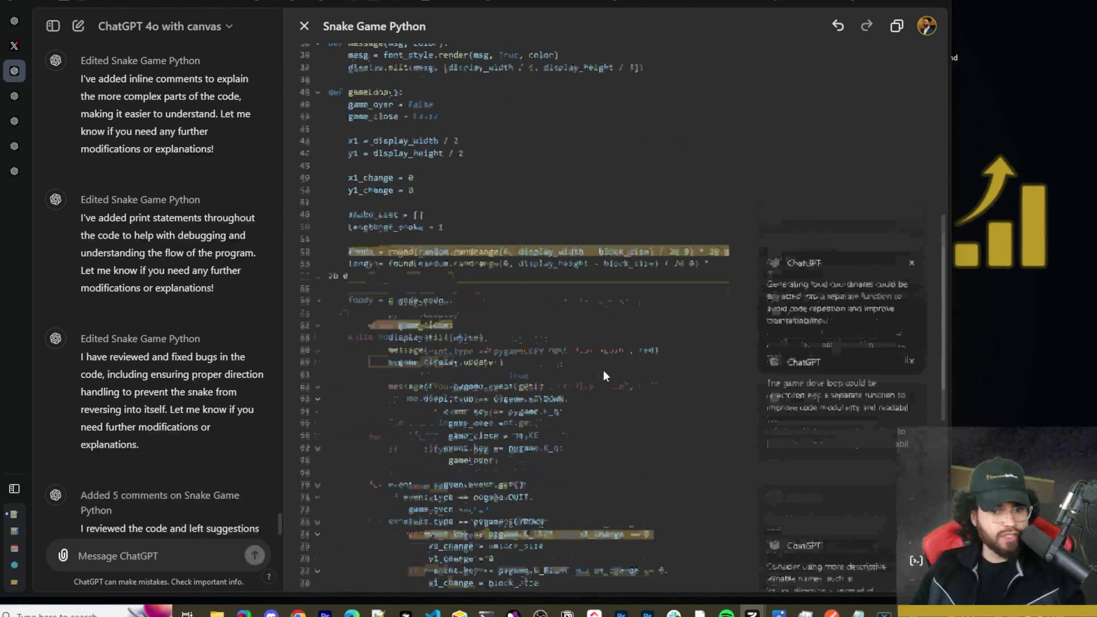
{"action": "mouse_move", "coordinate": [845, 215]}
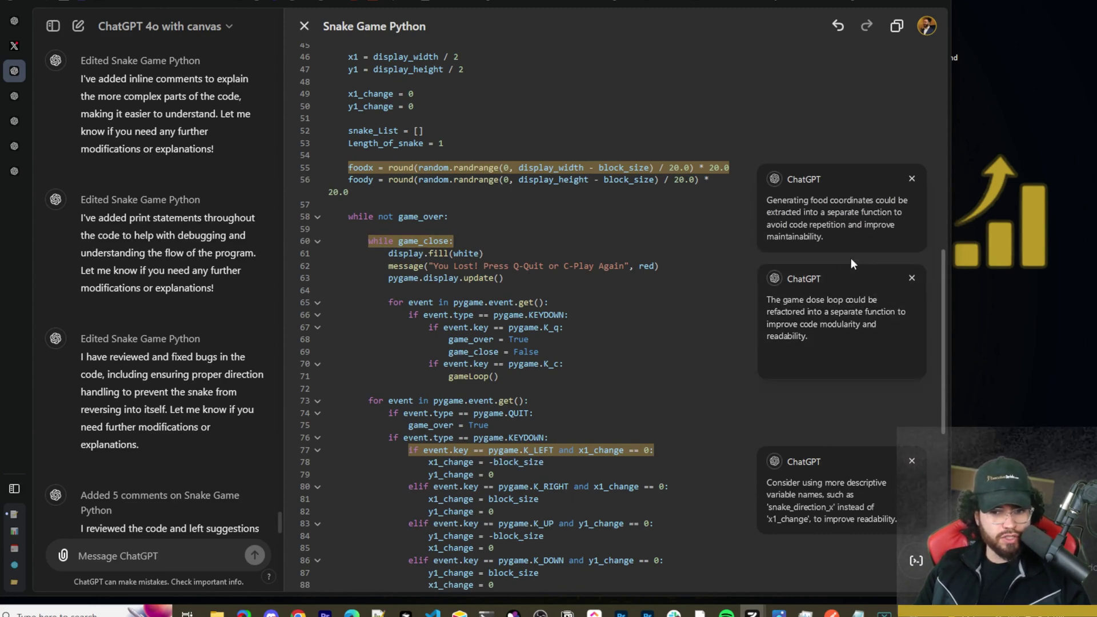
{"action": "mouse_move", "coordinate": [809, 313]}
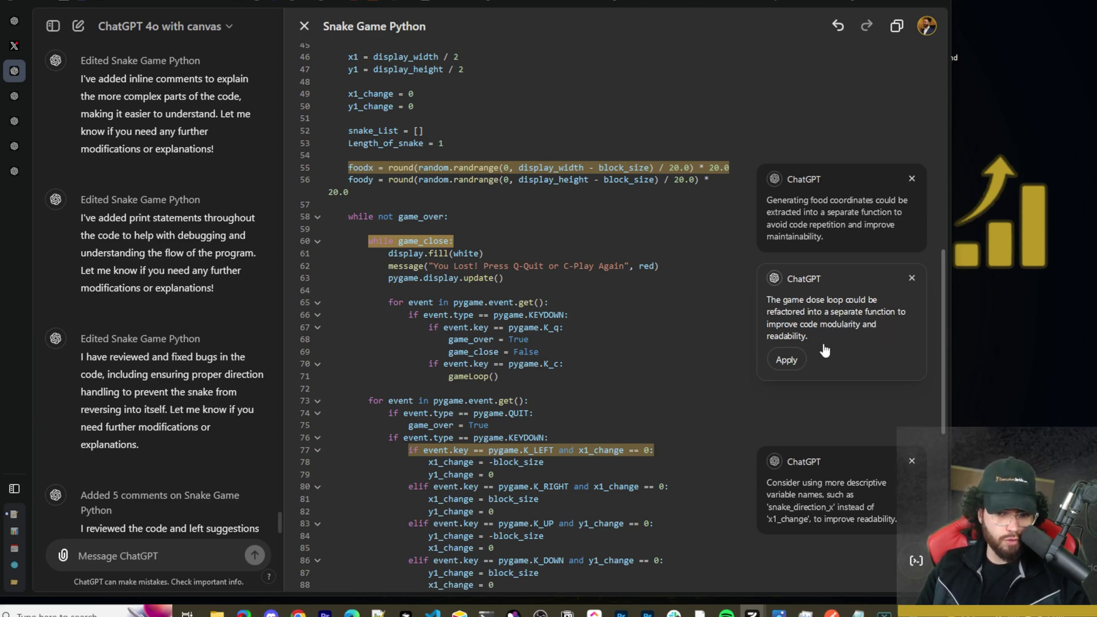
{"action": "scroll", "coordinate": [829, 343], "scroll_direction": "down", "scroll_amount": 4}
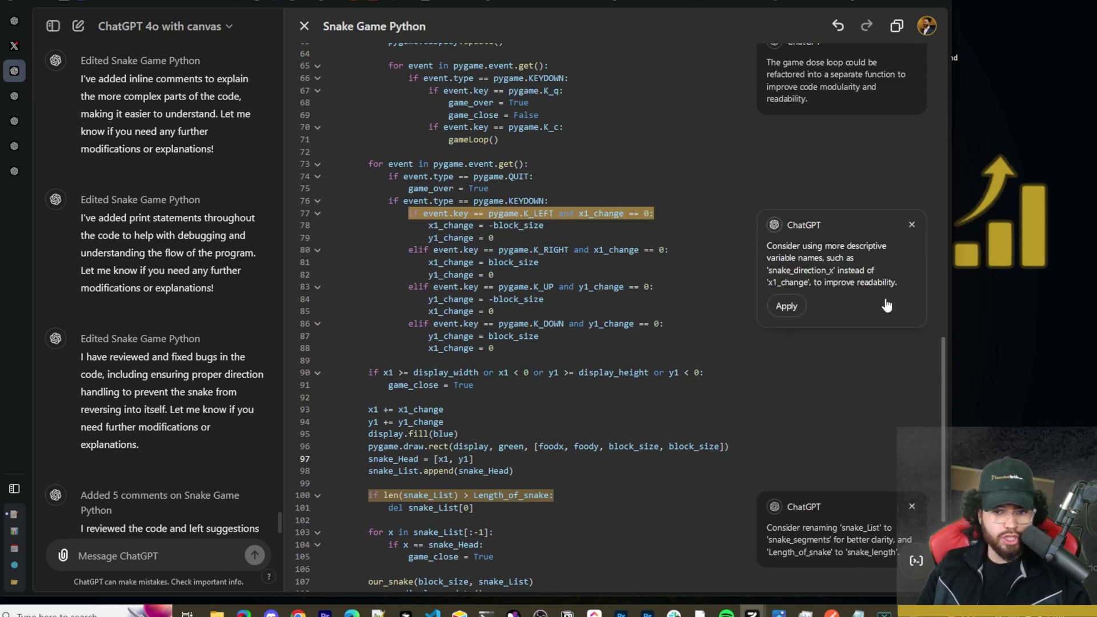
{"action": "scroll", "coordinate": [800, 320], "scroll_direction": "down", "scroll_amount": 3}
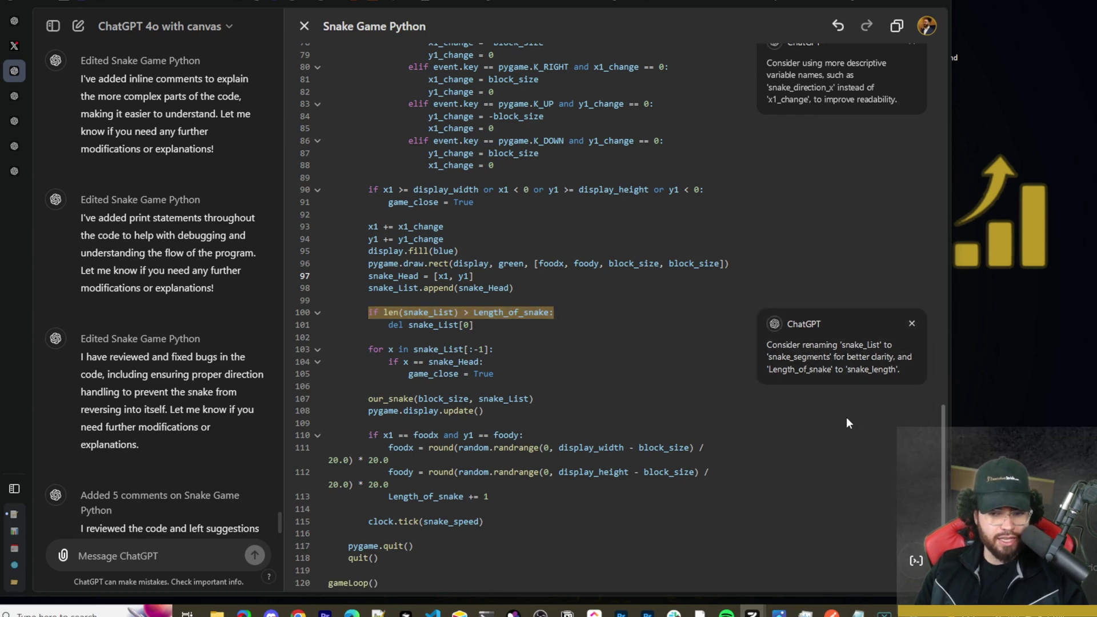
Port the snake game code to TypeScript using the Port to a language shortcut.
{"action": "mouse_move", "coordinate": [917, 534]}
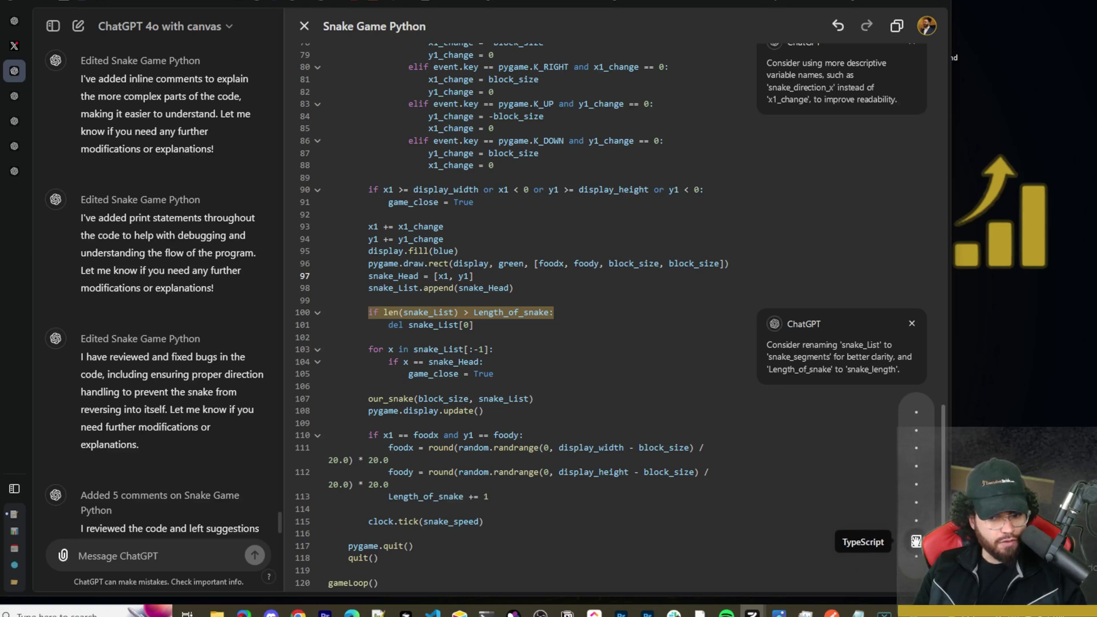
{"action": "left_click", "coordinate": [918, 497]}
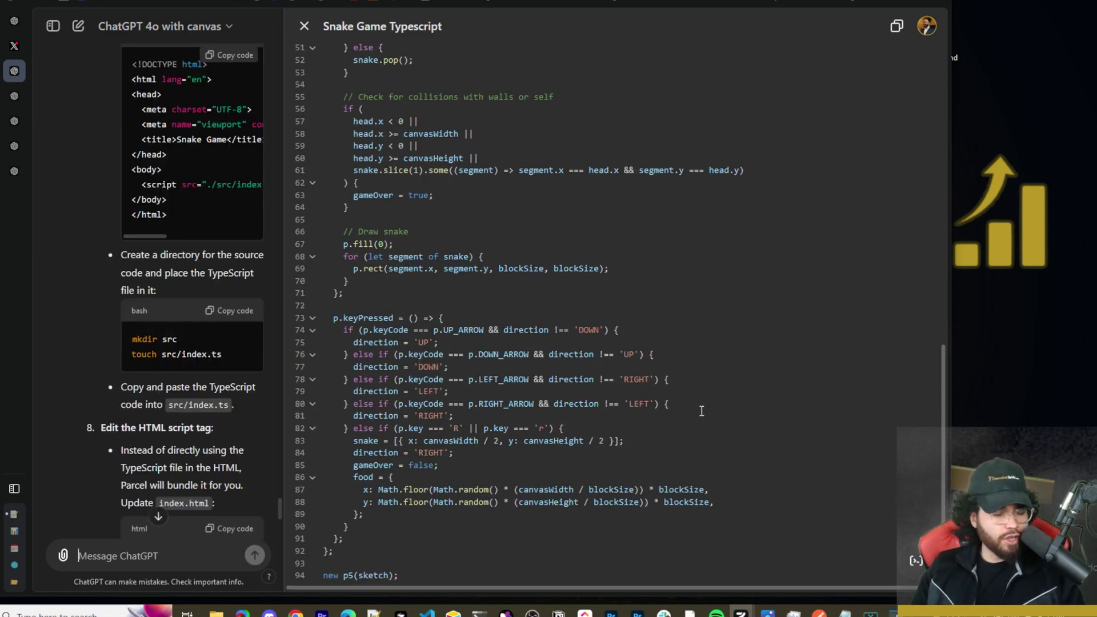
{"action": "scroll", "coordinate": [700, 410], "scroll_direction": "up", "scroll_amount": 15}
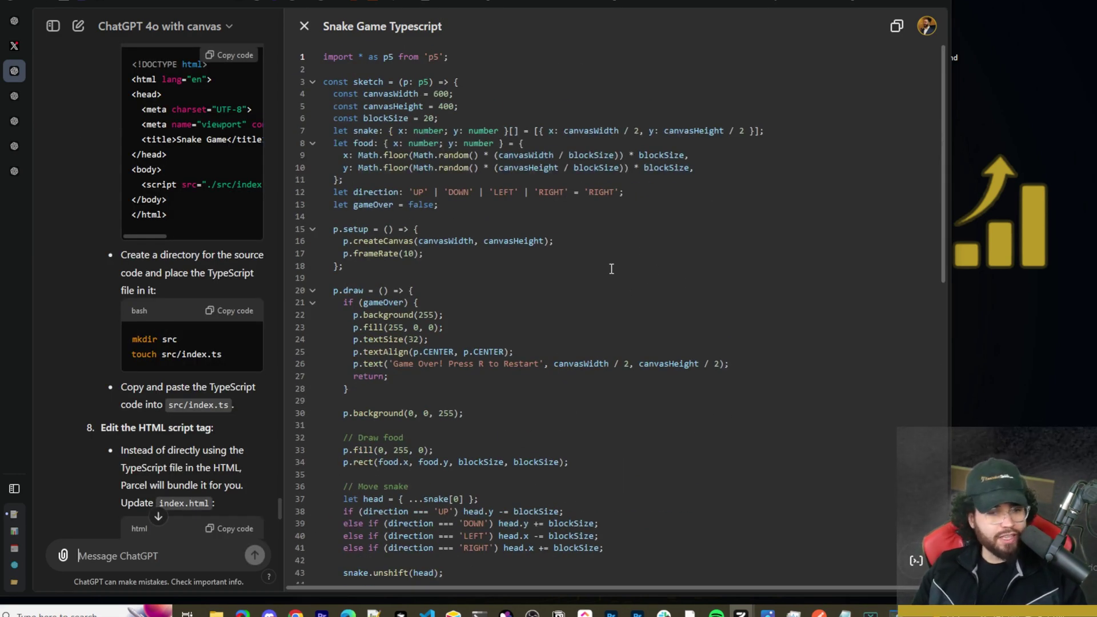
{"action": "left_click_drag", "start_coordinate": [420, 89], "coordinate": [514, 377]}
{"action": "scroll", "coordinate": [514, 377], "scroll_direction": "down", "scroll_amount": 10}
{"action": "scroll", "coordinate": [145, 330], "scroll_direction": "up", "scroll_amount": 5}
{"action": "scroll", "coordinate": [107, 324], "scroll_direction": "up", "scroll_amount": 3}
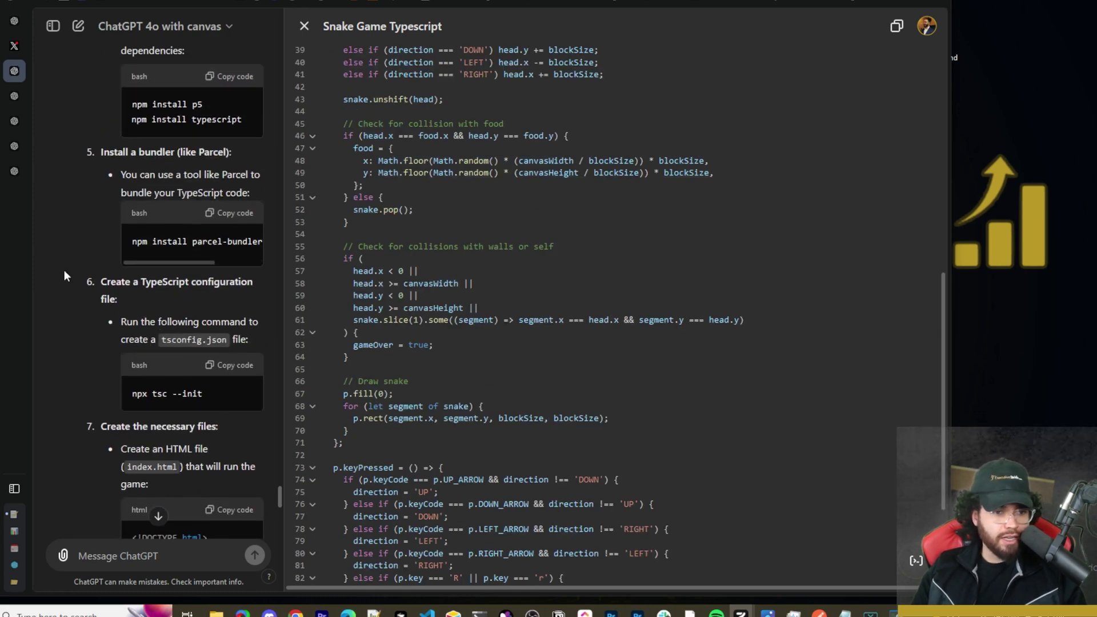
{"action": "scroll", "coordinate": [171, 217], "scroll_direction": "up", "scroll_amount": 8}
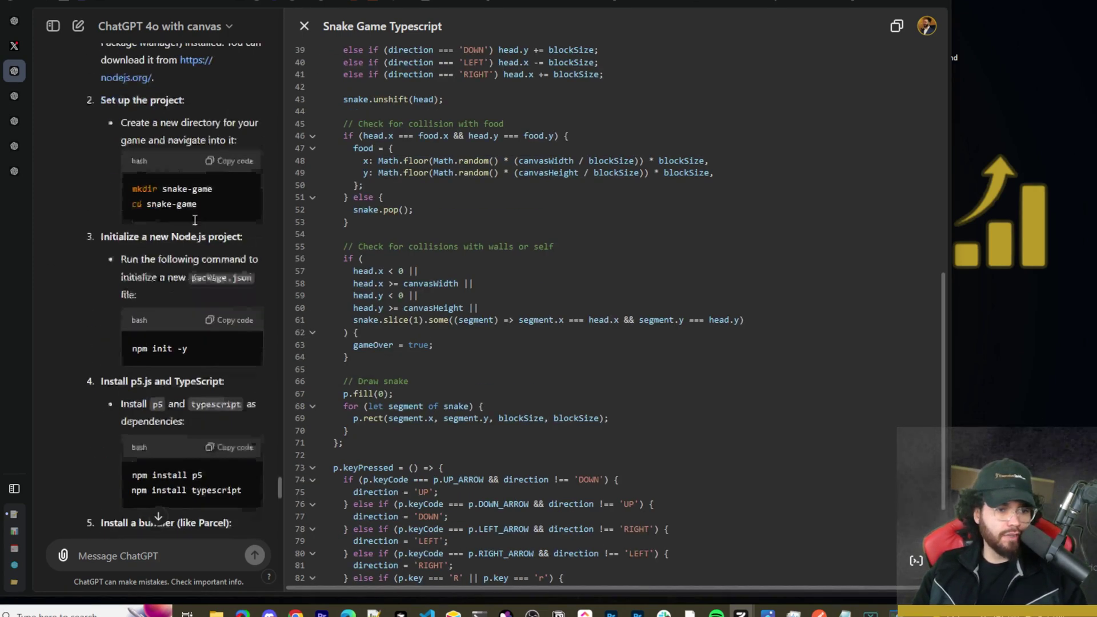
{"action": "scroll", "coordinate": [228, 291], "scroll_direction": "up", "scroll_amount": 4}
{"action": "scroll", "coordinate": [225, 355], "scroll_direction": "down", "scroll_amount": 2}
{"action": "left_click_drag", "start_coordinate": [172, 370], "coordinate": [213, 371]}
{"action": "scroll", "coordinate": [143, 311], "scroll_direction": "down", "scroll_amount": 3}
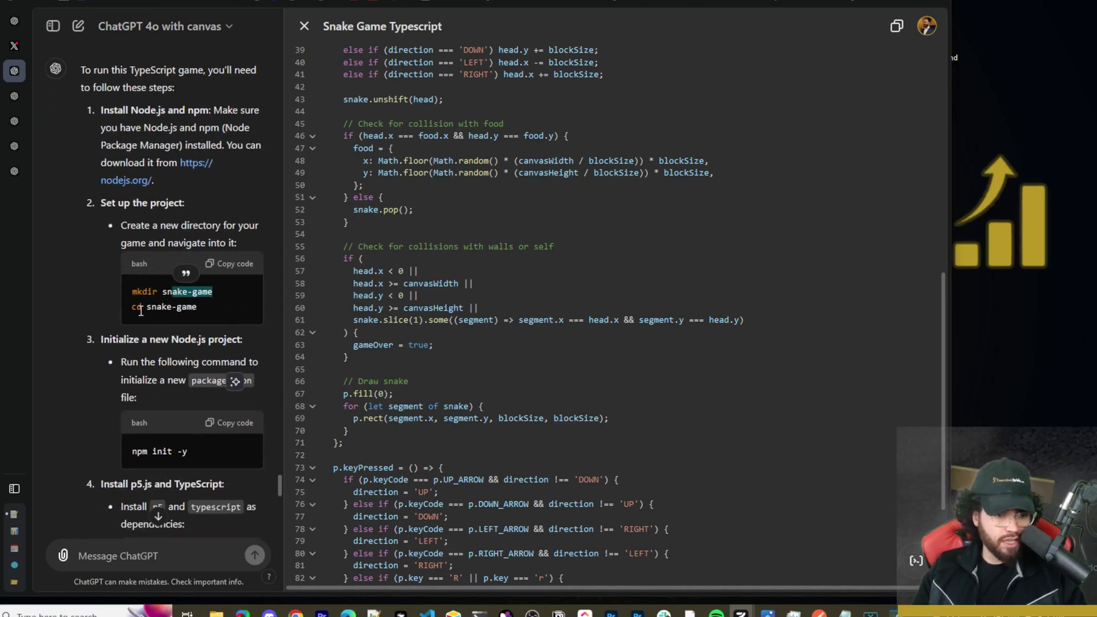
{"action": "scroll", "coordinate": [187, 320], "scroll_direction": "down", "scroll_amount": 3}
{"action": "left_click_drag", "start_coordinate": [131, 213], "coordinate": [176, 245]}
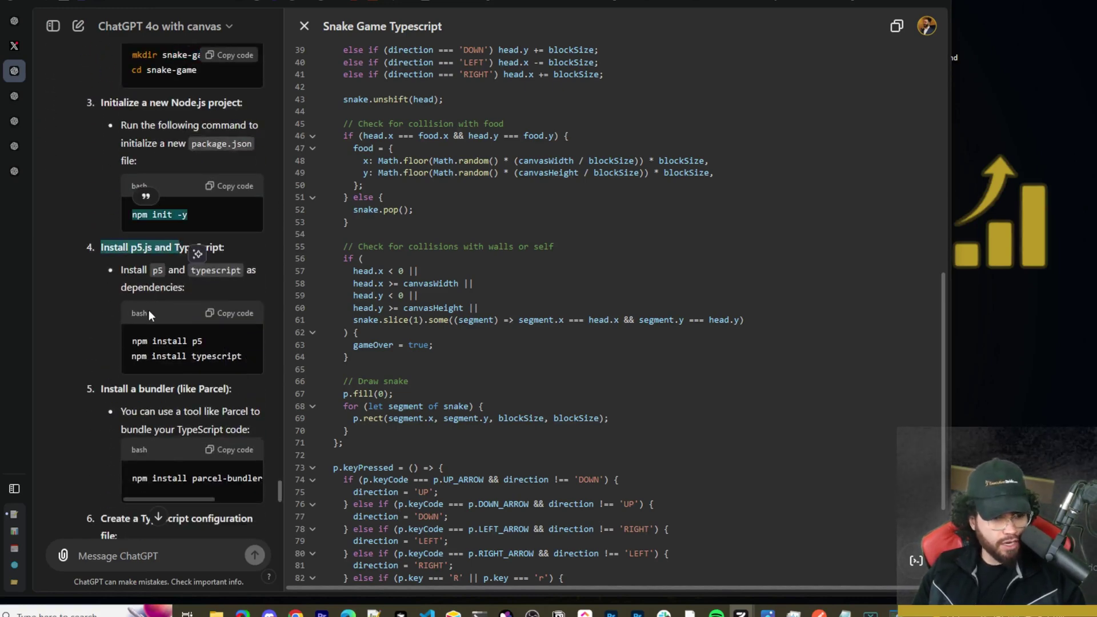
{"action": "scroll", "coordinate": [147, 269], "scroll_direction": "down", "scroll_amount": 3}
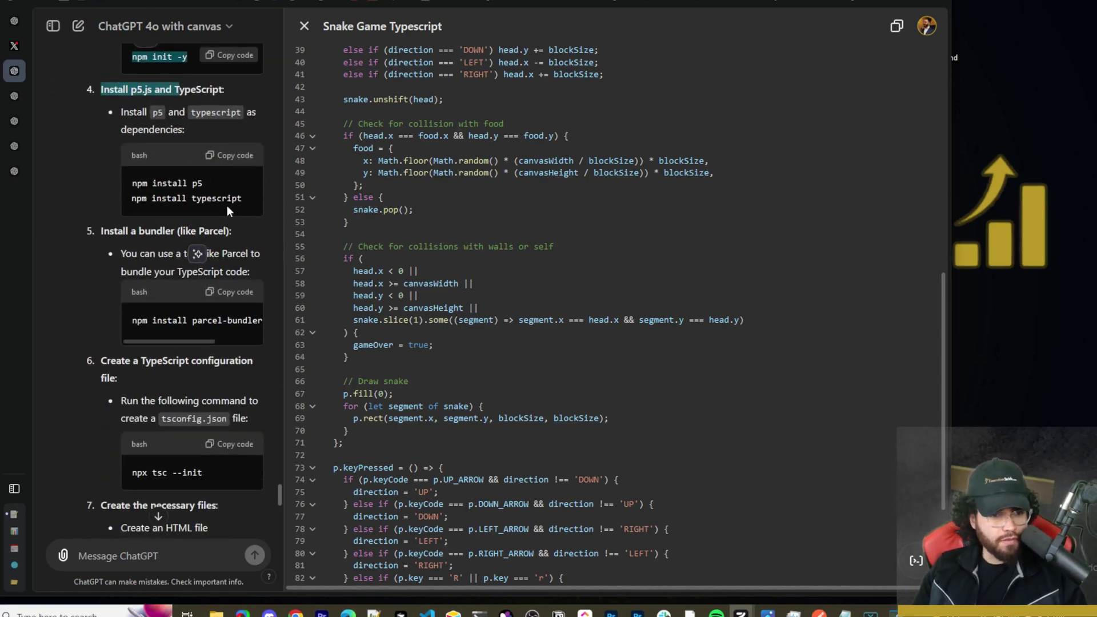
{"action": "left_click", "coordinate": [203, 204]}
{"action": "scroll", "coordinate": [153, 261], "scroll_direction": "down", "scroll_amount": 3}
{"action": "left_click_drag", "start_coordinate": [142, 162], "coordinate": [270, 162]}
{"action": "scroll", "coordinate": [217, 376], "scroll_direction": "down", "scroll_amount": 10}
{"action": "scroll", "coordinate": [441, 380], "scroll_direction": "up", "scroll_amount": 2}
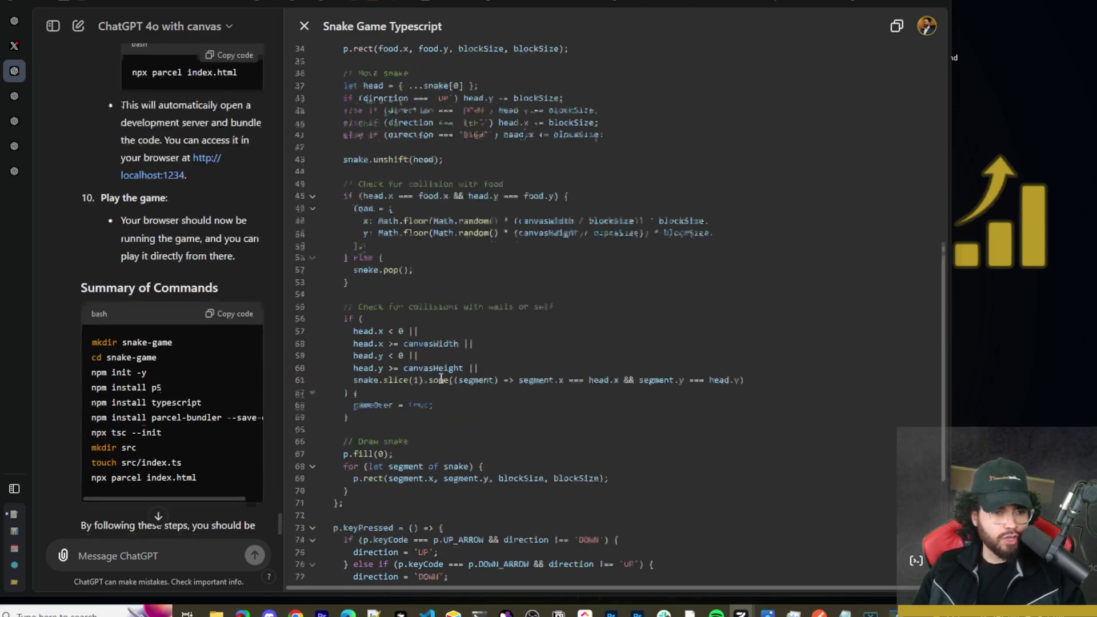
{"action": "scroll", "coordinate": [441, 380], "scroll_direction": "down", "scroll_amount": 4}
{"action": "scroll", "coordinate": [78, 415], "scroll_direction": "down", "scroll_amount": 2}
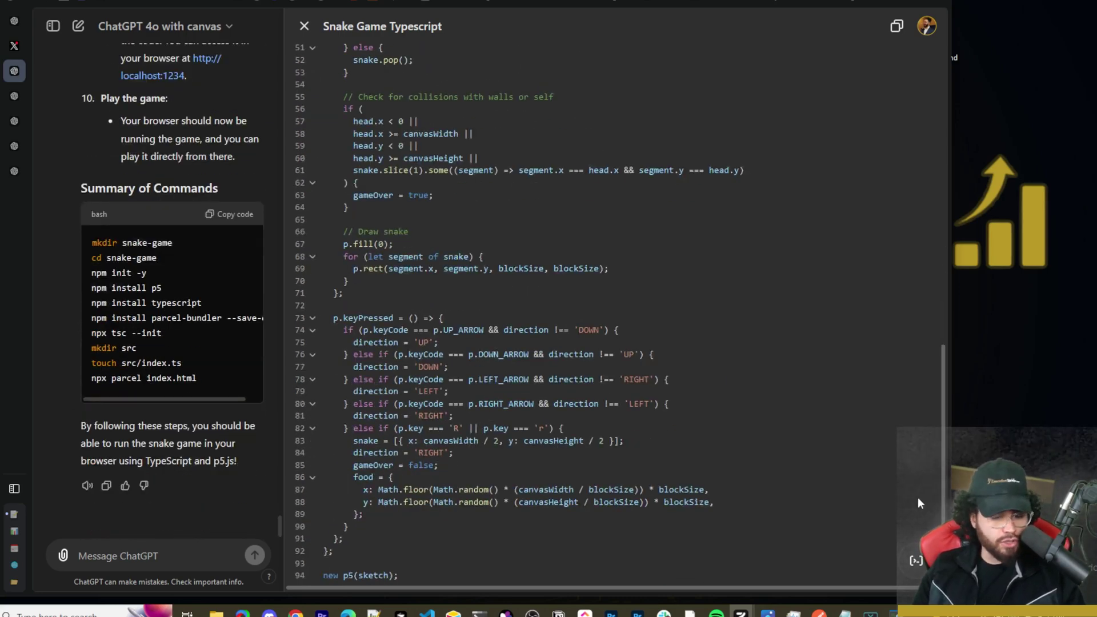
{"action": "mouse_move", "coordinate": [916, 560]}
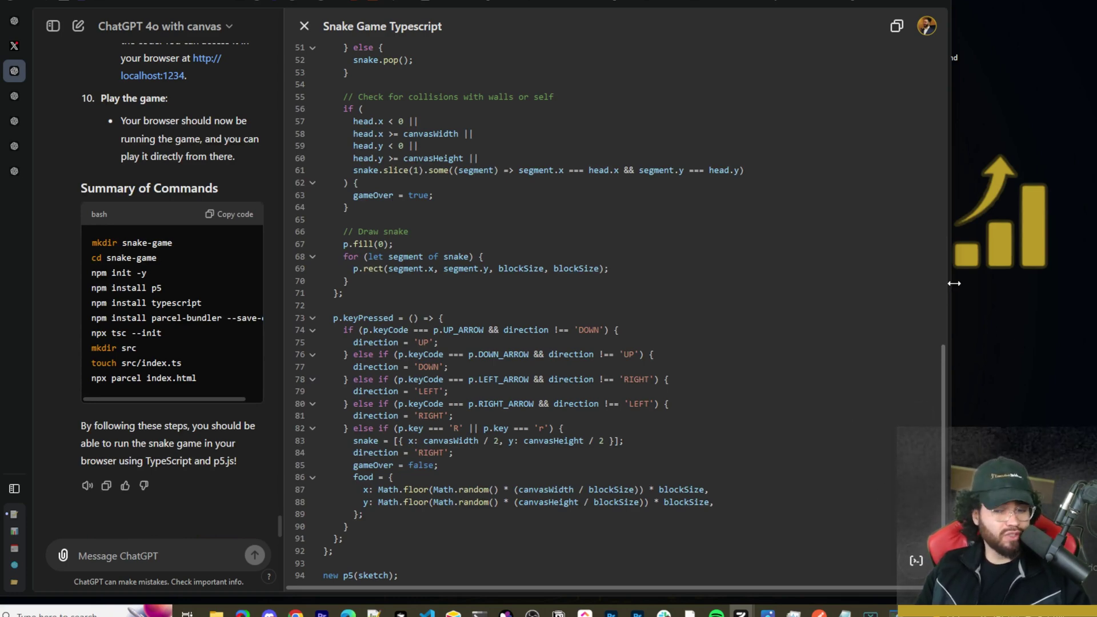
Widen the browser window and scroll the TypeScript snake code back to the top.
{"action": "left_click_drag", "start_coordinate": [949, 286], "coordinate": [1081, 286]}
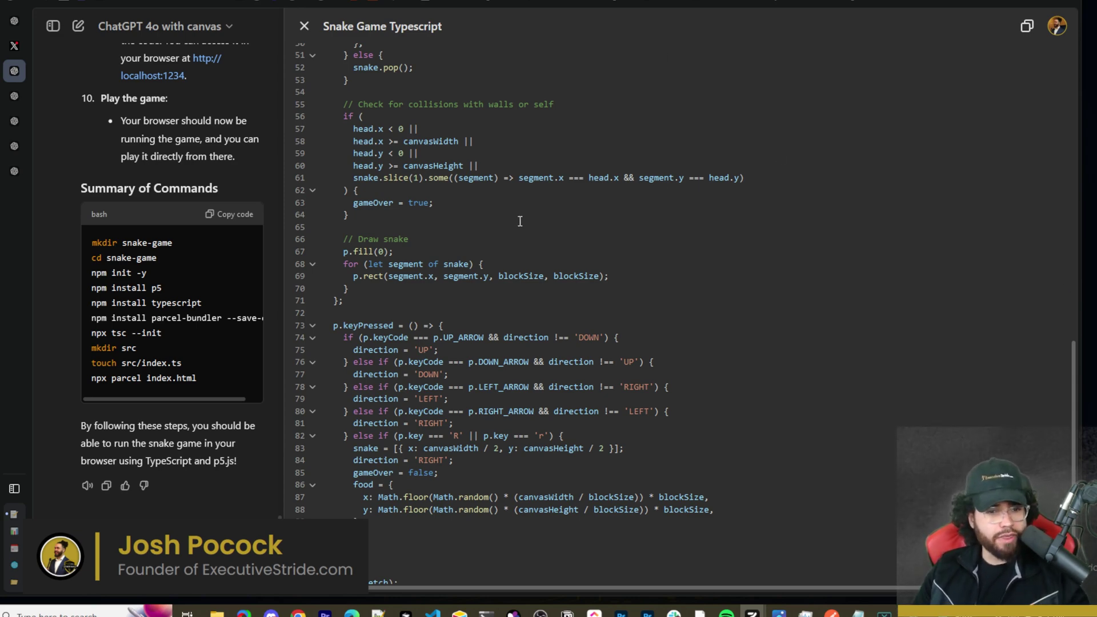
{"action": "scroll", "coordinate": [654, 337], "scroll_direction": "up", "scroll_amount": 10}
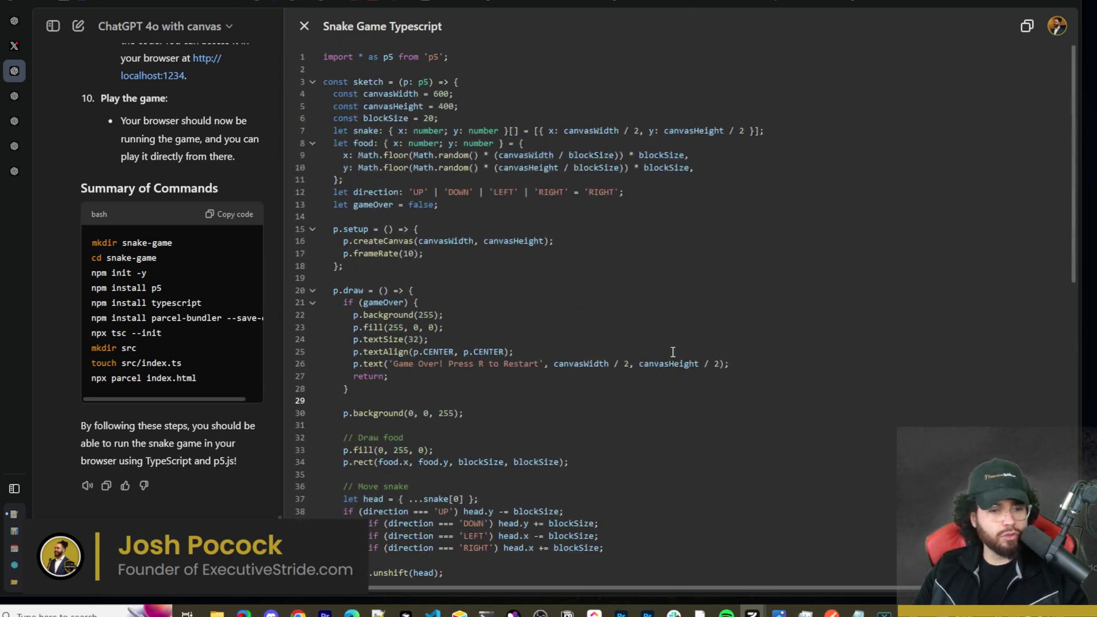